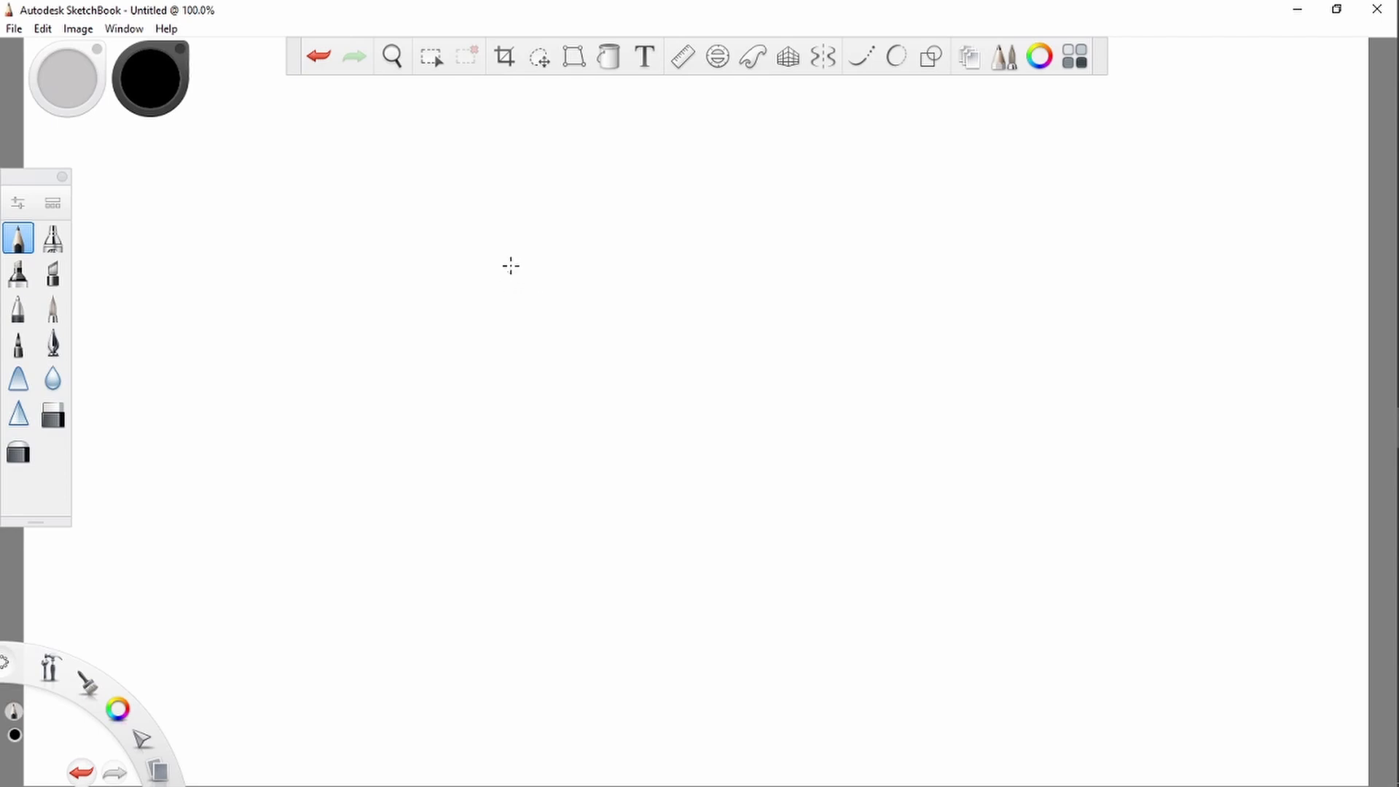
Step: Sketch a round head with a rectangular torso directly beneath it in black pencil
mouse_move(526, 309)
mouse_down()
mouse_move(544, 244)
mouse_move(543, 264)
mouse_up()
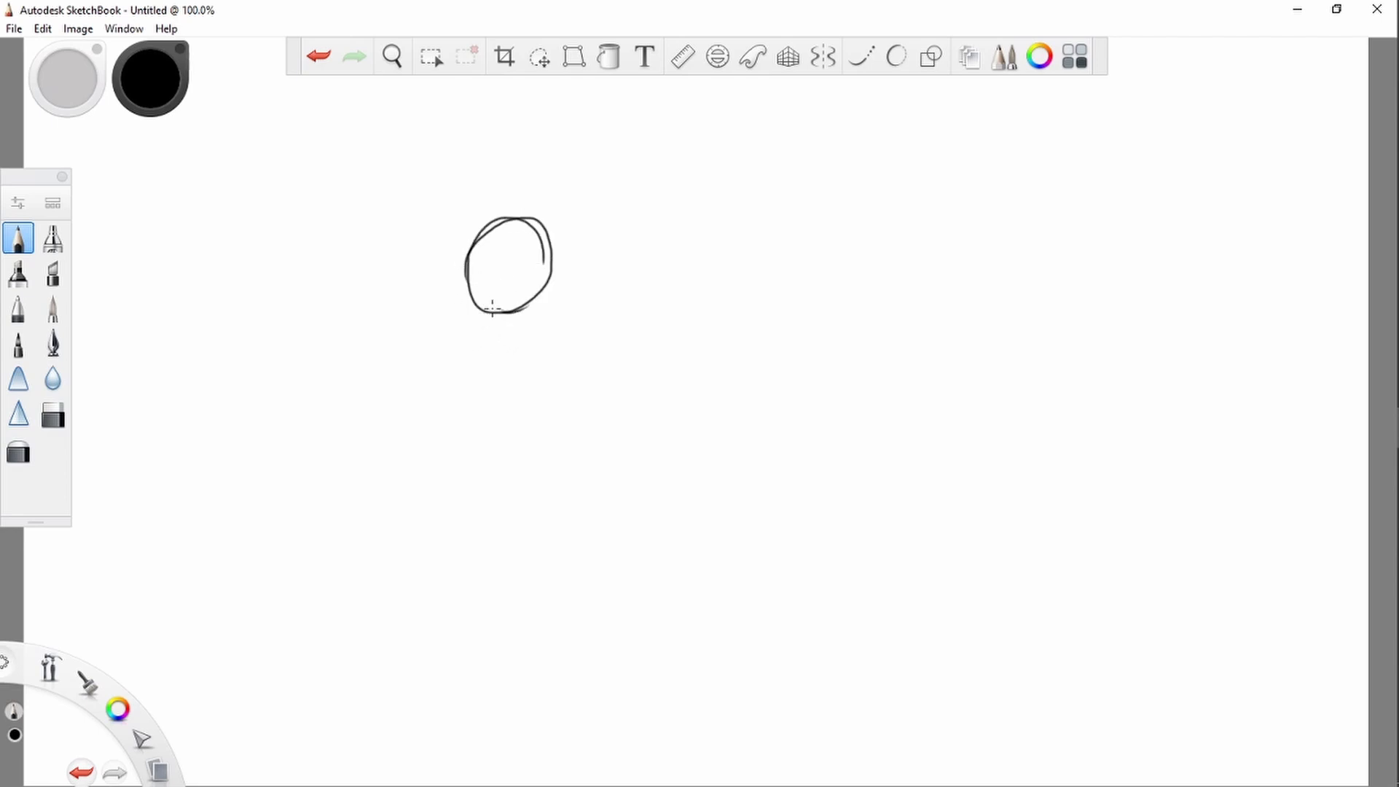
mouse_move(501, 309)
mouse_down()
mouse_move(472, 397)
mouse_move(501, 421)
mouse_move(561, 413)
mouse_move(544, 308)
mouse_move(543, 391)
mouse_up()
drag(540, 325, 545, 415)
mouse_move(473, 375)
mouse_down()
mouse_move(474, 415)
mouse_move(550, 419)
mouse_up()
drag(540, 304, 543, 362)
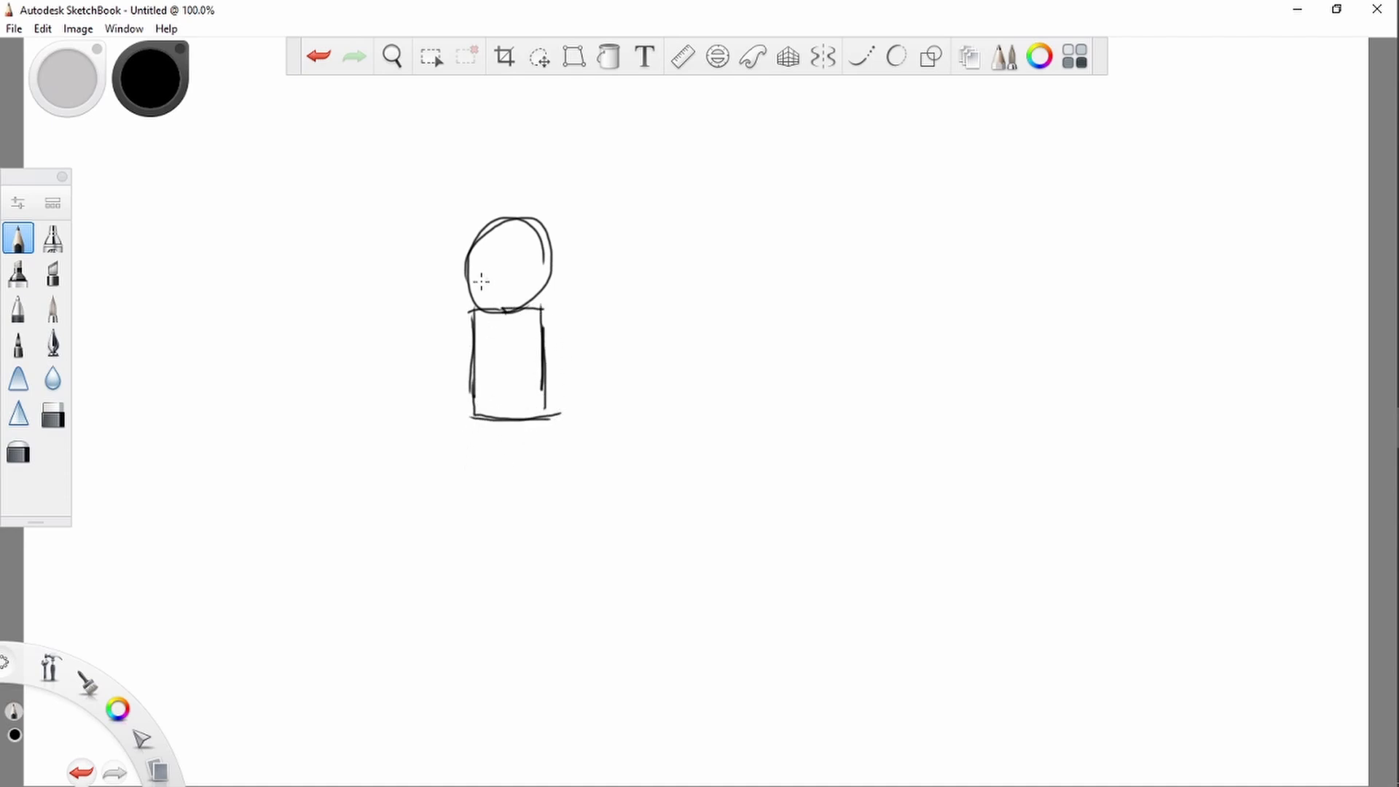
Step: Sketch two straight block arms on the torso, the left one angled downward and the right one raised
drag(468, 315, 421, 394)
drag(474, 357, 442, 416)
drag(542, 310, 594, 233)
mouse_move(544, 307)
mouse_down()
mouse_move(594, 218)
mouse_move(614, 226)
mouse_move(554, 342)
mouse_up()
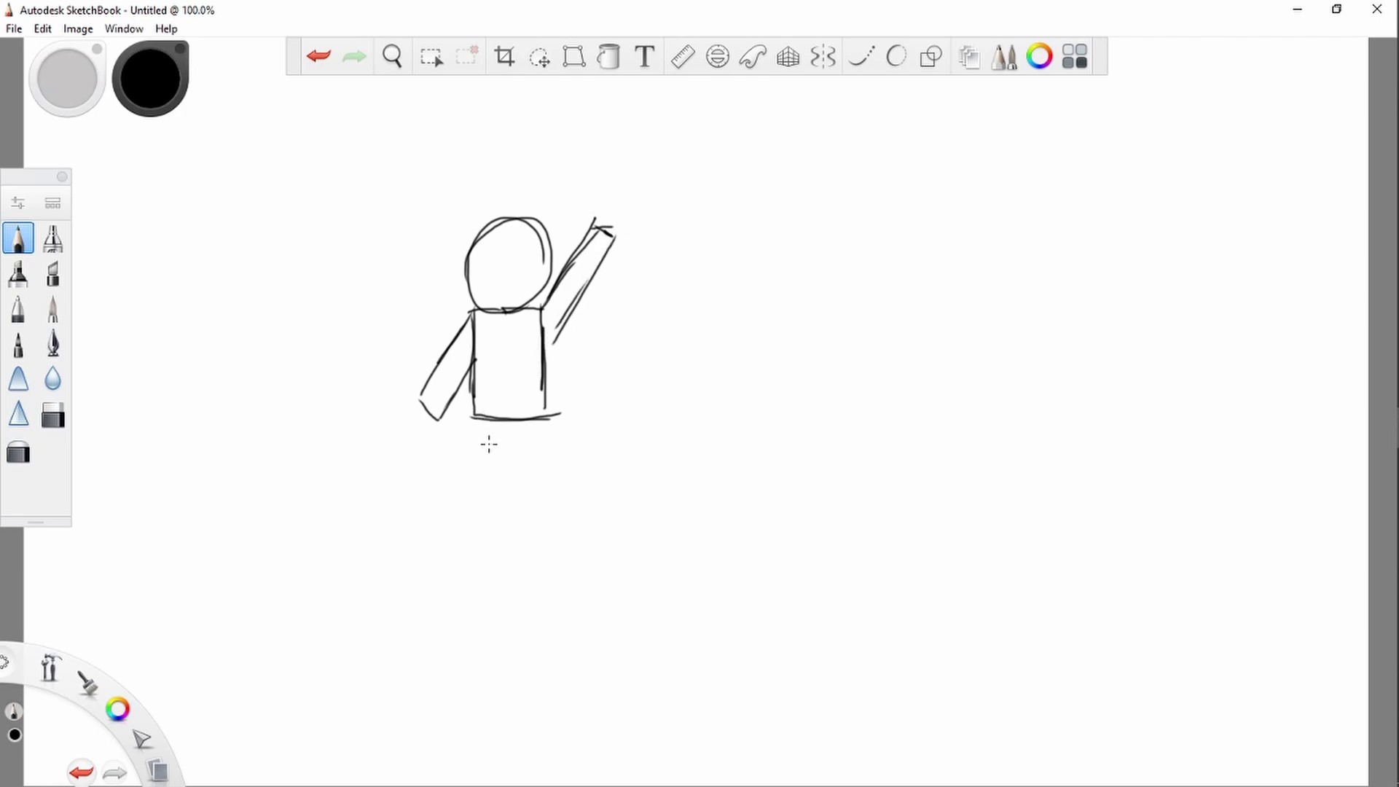
Step: Draw two legs with block feet standing on a ground line, and add two eyes and a mouth to the head
mouse_move(543, 417)
mouse_down()
mouse_move(539, 515)
mouse_move(518, 474)
mouse_move(516, 514)
mouse_move(557, 522)
mouse_move(538, 497)
mouse_move(555, 523)
mouse_up()
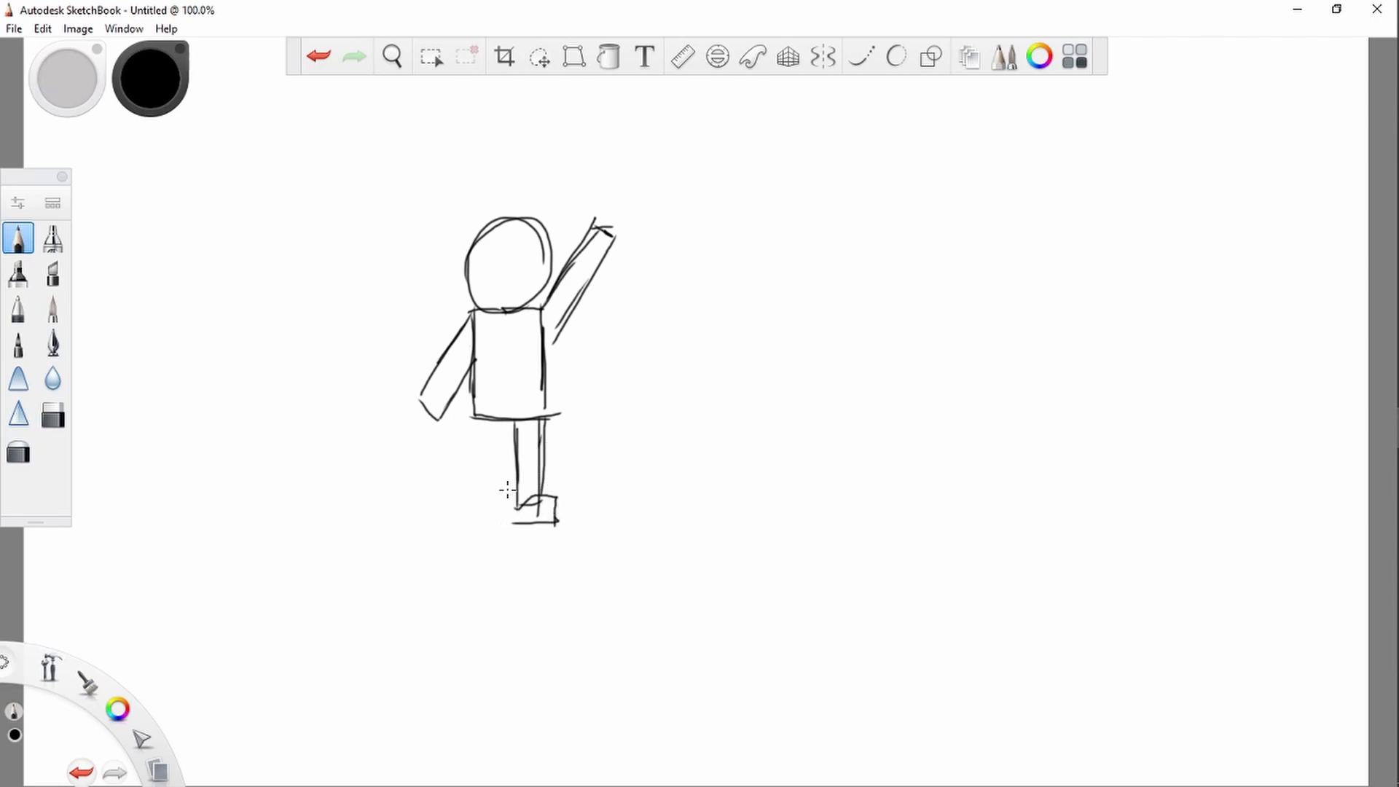
mouse_move(499, 424)
mouse_down()
mouse_move(460, 533)
mouse_move(462, 446)
mouse_move(419, 525)
mouse_move(462, 524)
mouse_move(459, 540)
mouse_move(472, 522)
mouse_move(558, 522)
mouse_up()
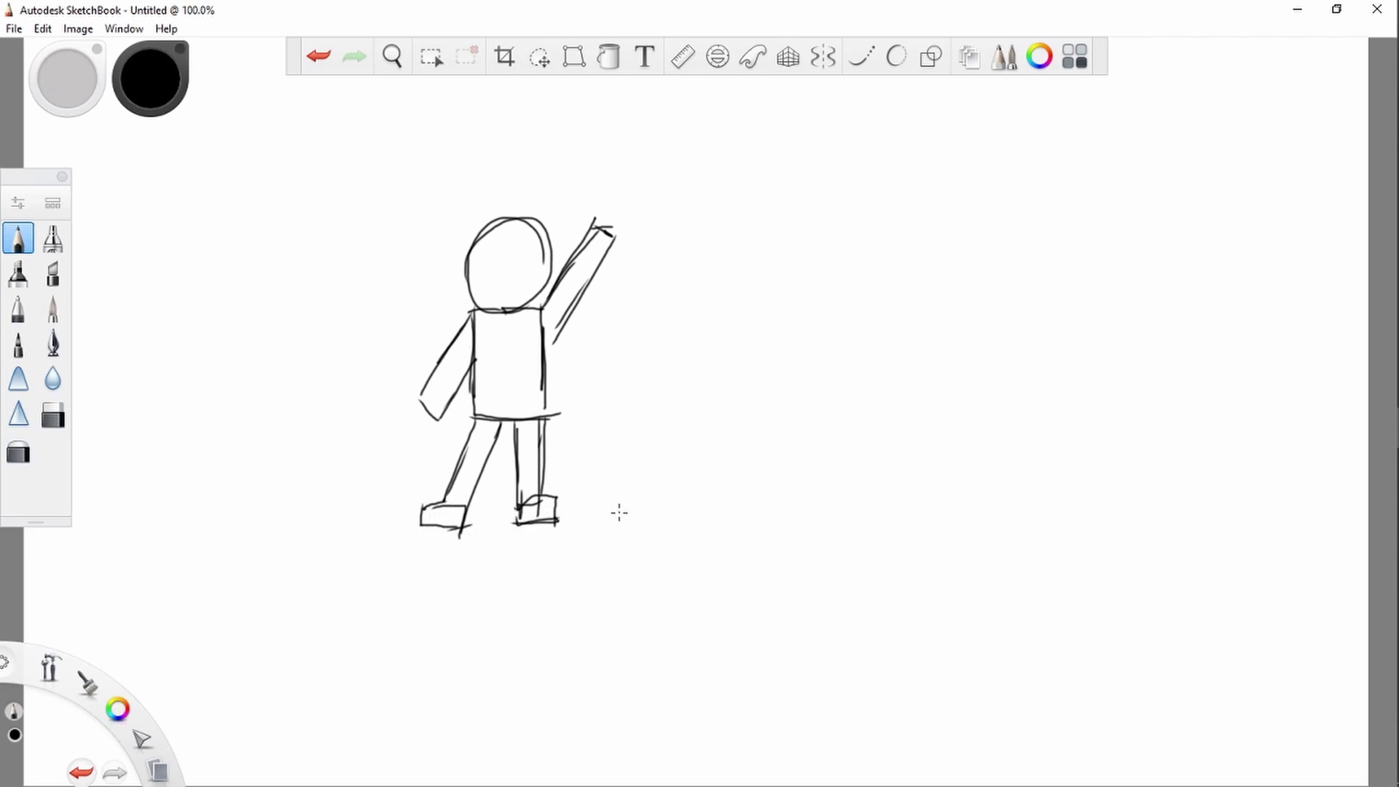
drag(422, 530, 585, 526)
drag(416, 520, 587, 531)
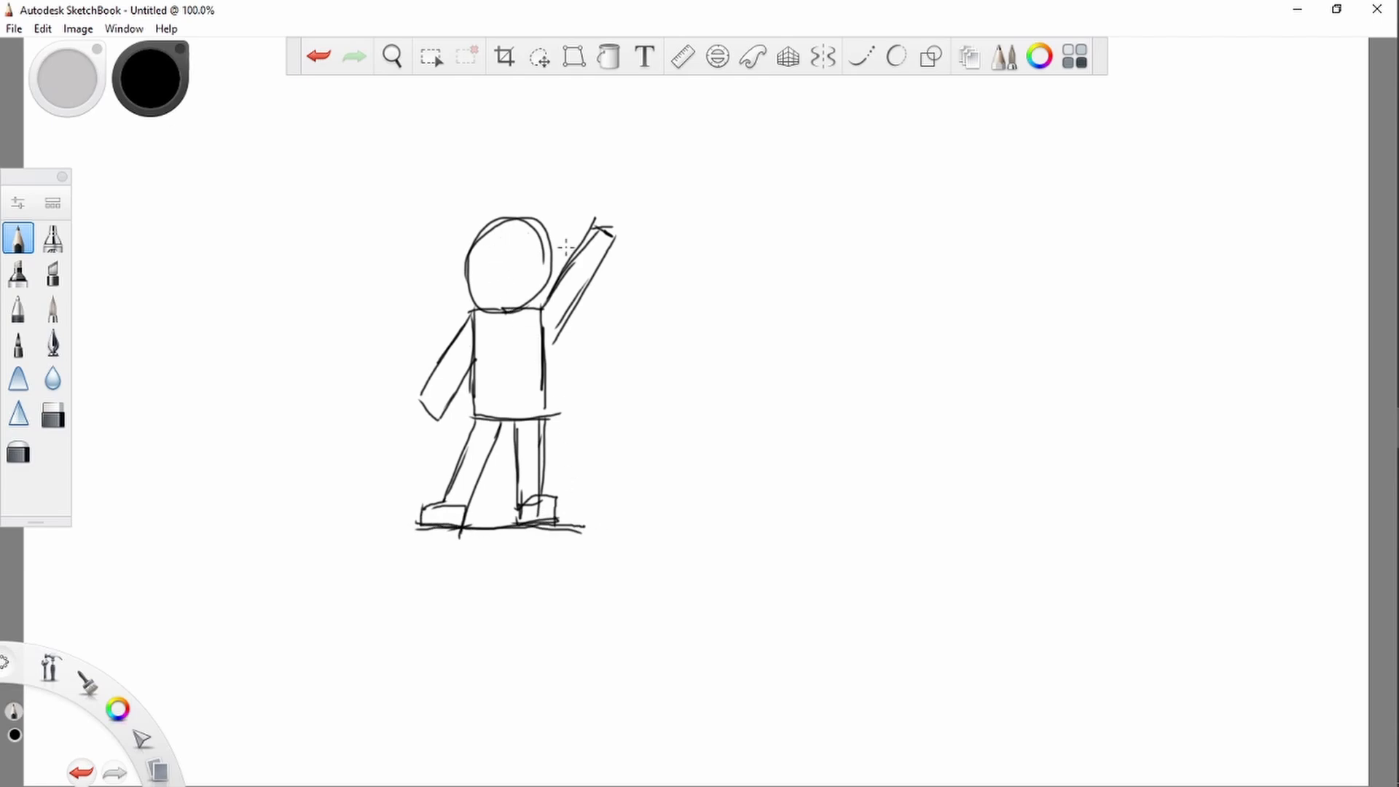
mouse_move(535, 243)
mouse_down()
mouse_move(490, 252)
mouse_move(520, 280)
mouse_up()
mouse_move(532, 253)
mouse_down()
mouse_move(502, 259)
mouse_move(498, 238)
mouse_up()
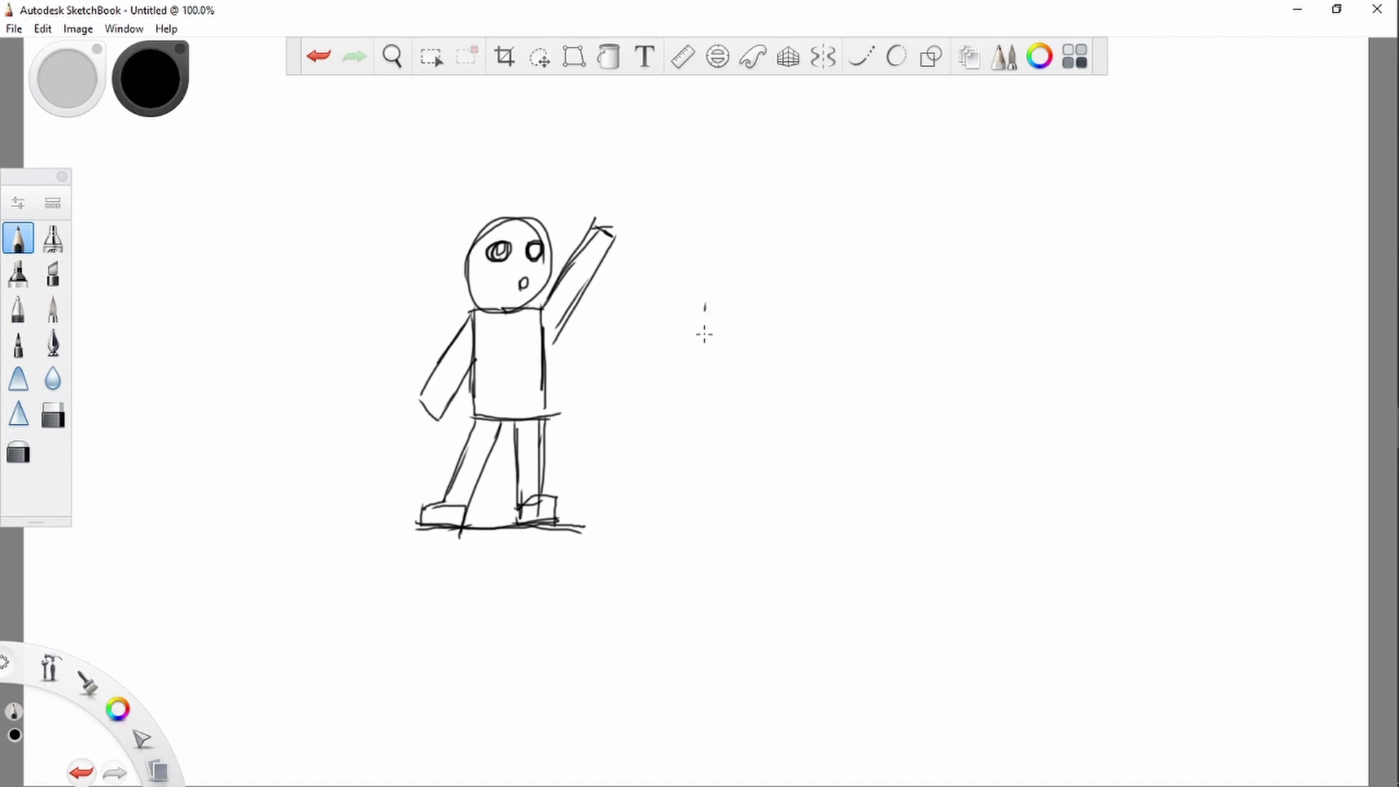
Step: Beside the figure, sketch an angled view of its torso and legs with three-dimensional block feet extending forward
drag(704, 334, 700, 357)
mouse_move(753, 292)
mouse_down()
mouse_move(756, 415)
mouse_move(751, 382)
mouse_move(707, 401)
mouse_up()
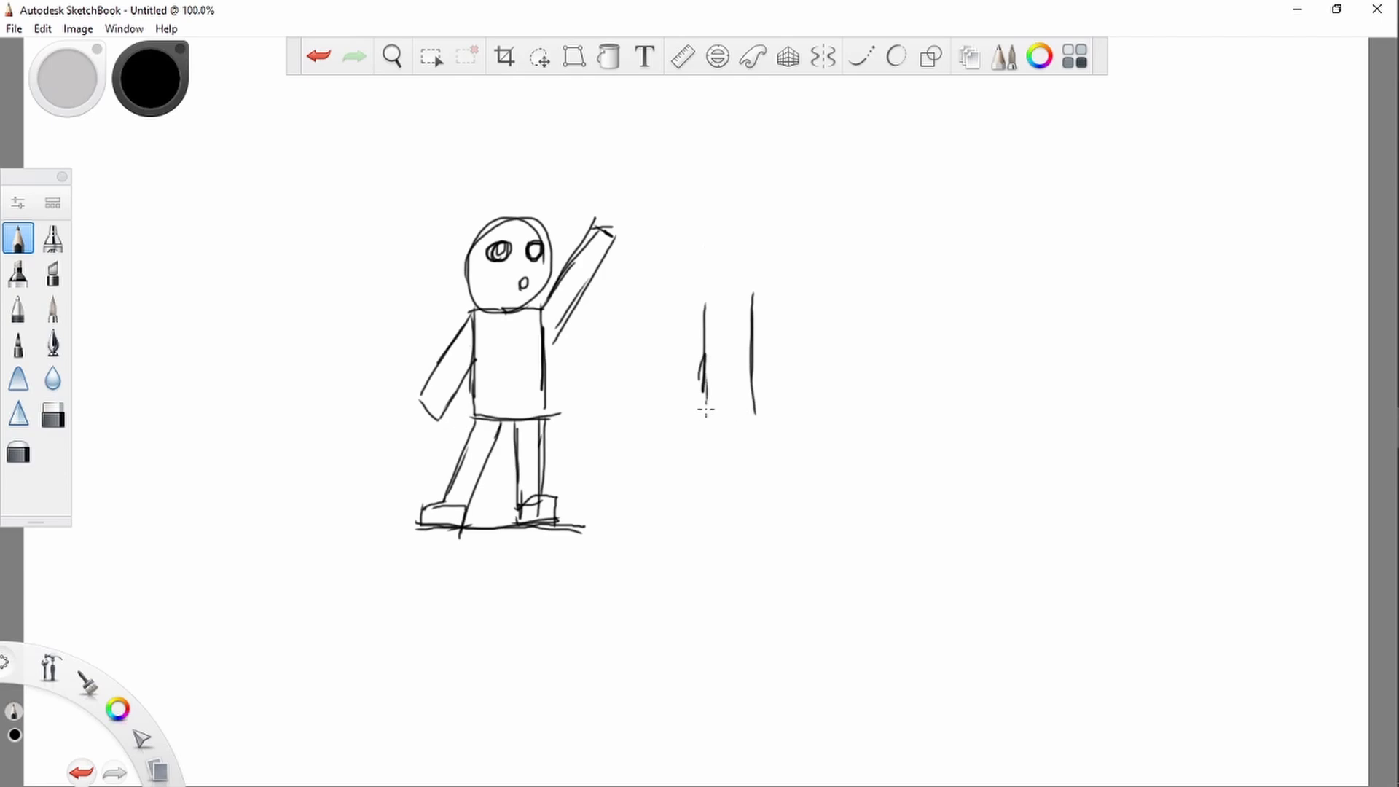
mouse_move(723, 317)
mouse_down()
mouse_move(724, 400)
mouse_move(769, 405)
mouse_up()
mouse_move(704, 374)
mouse_down()
mouse_move(710, 426)
mouse_move(687, 518)
mouse_up()
mouse_move(707, 426)
mouse_down()
mouse_move(702, 525)
mouse_move(717, 516)
mouse_up()
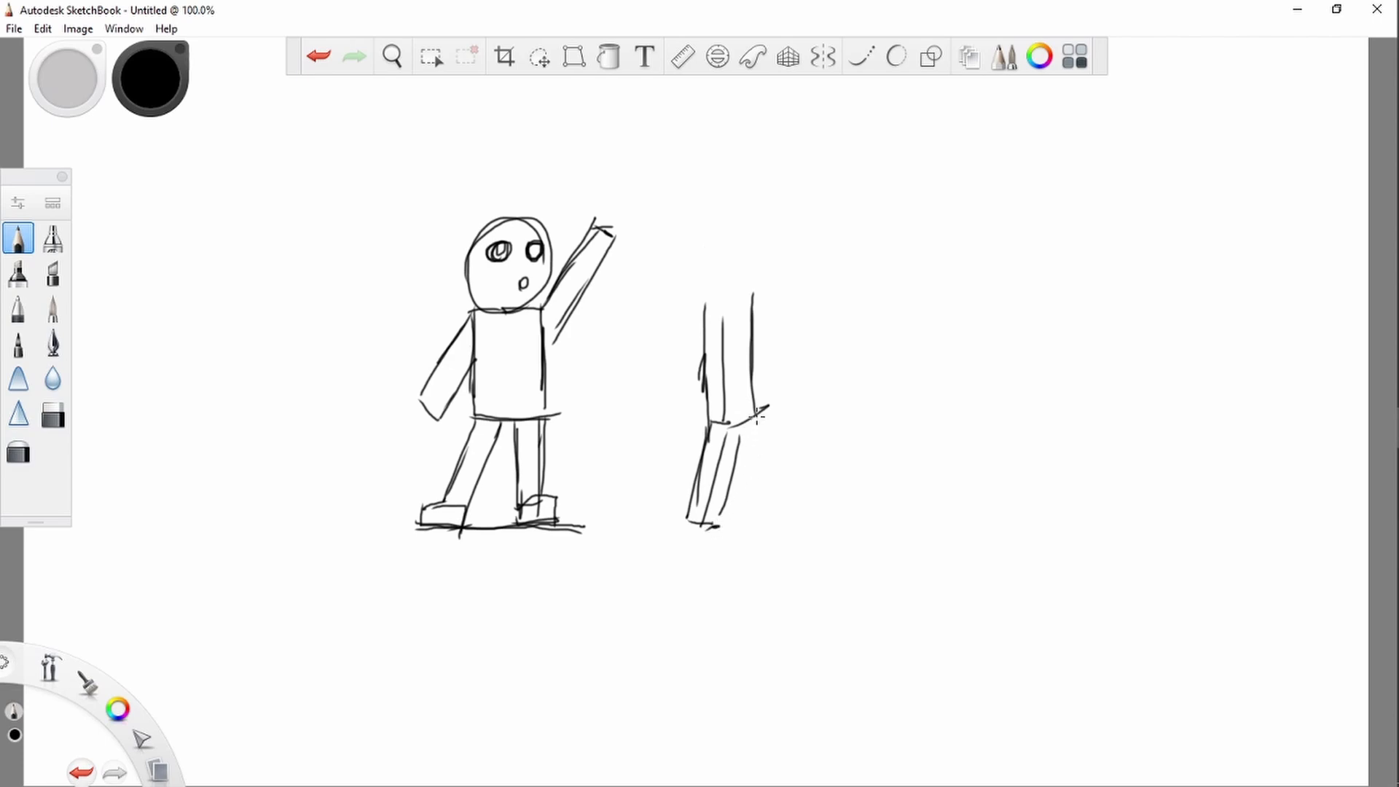
drag(757, 416, 765, 494)
mouse_move(730, 424)
mouse_down()
mouse_move(747, 508)
mouse_move(799, 474)
mouse_move(746, 507)
mouse_move(783, 517)
mouse_up()
mouse_move(799, 470)
mouse_down()
mouse_move(798, 507)
mouse_move(746, 505)
mouse_move(760, 508)
mouse_move(748, 534)
mouse_up()
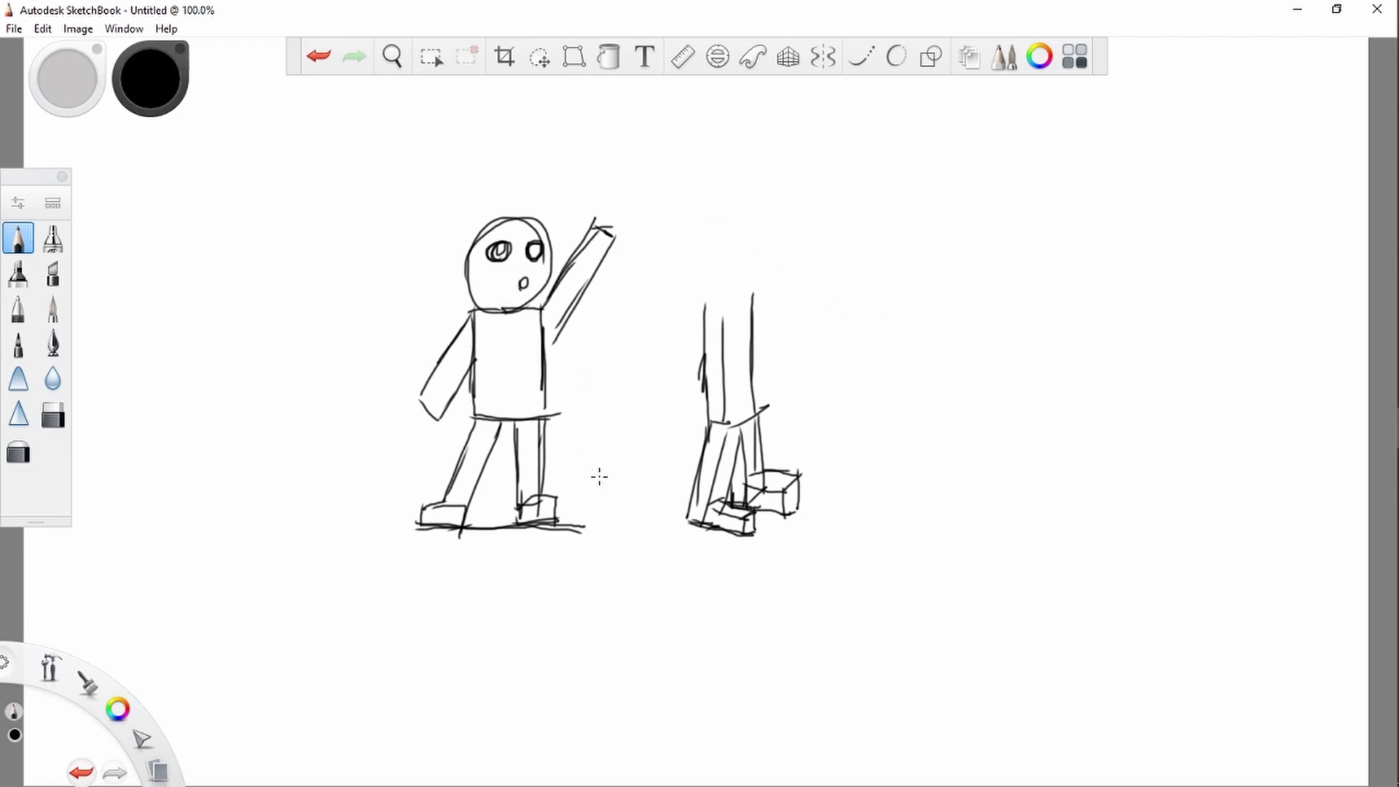
Step: Draw long vertical support lines from the underside of the figure's raised arm down to the ground
drag(571, 342, 579, 528)
drag(598, 306, 604, 503)
drag(612, 284, 609, 507)
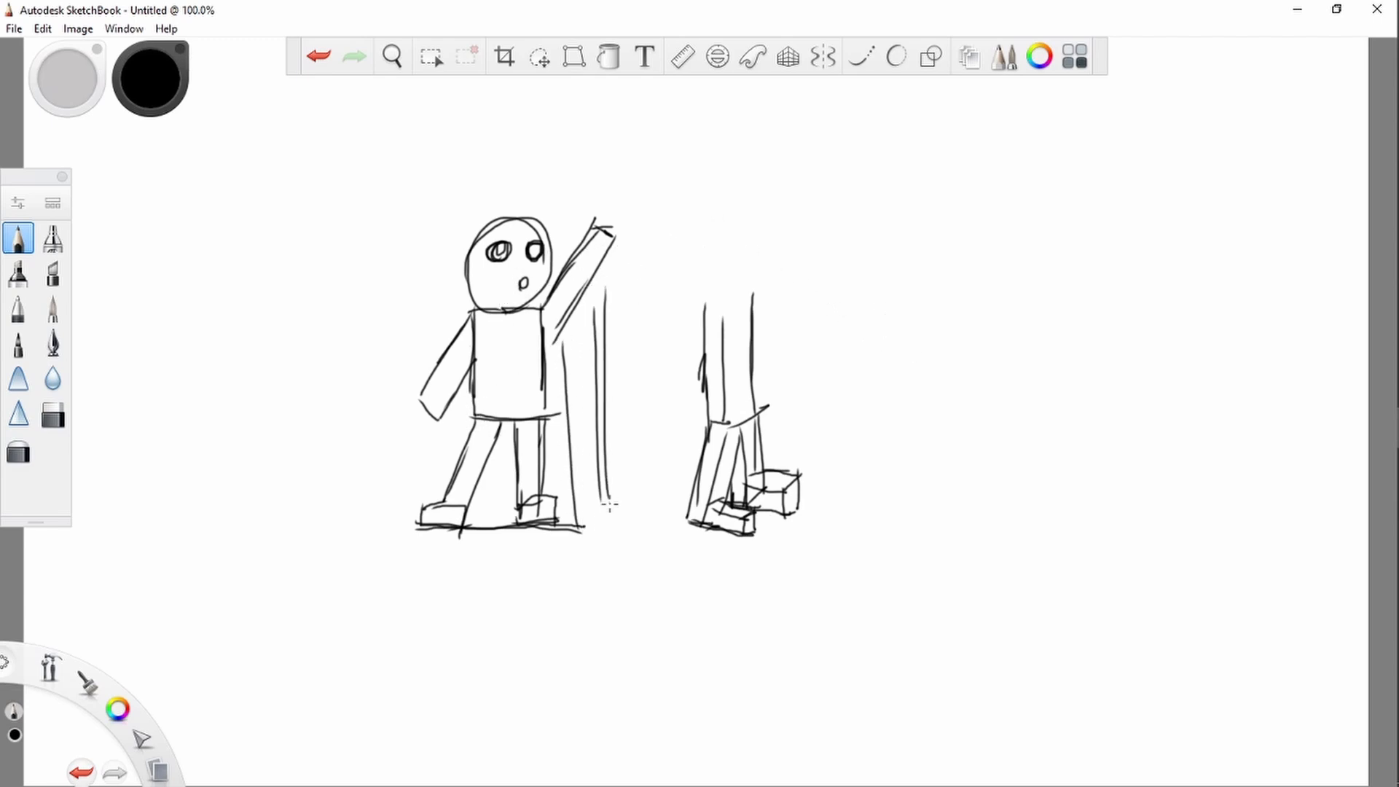
drag(618, 241, 608, 510)
drag(580, 338, 592, 541)
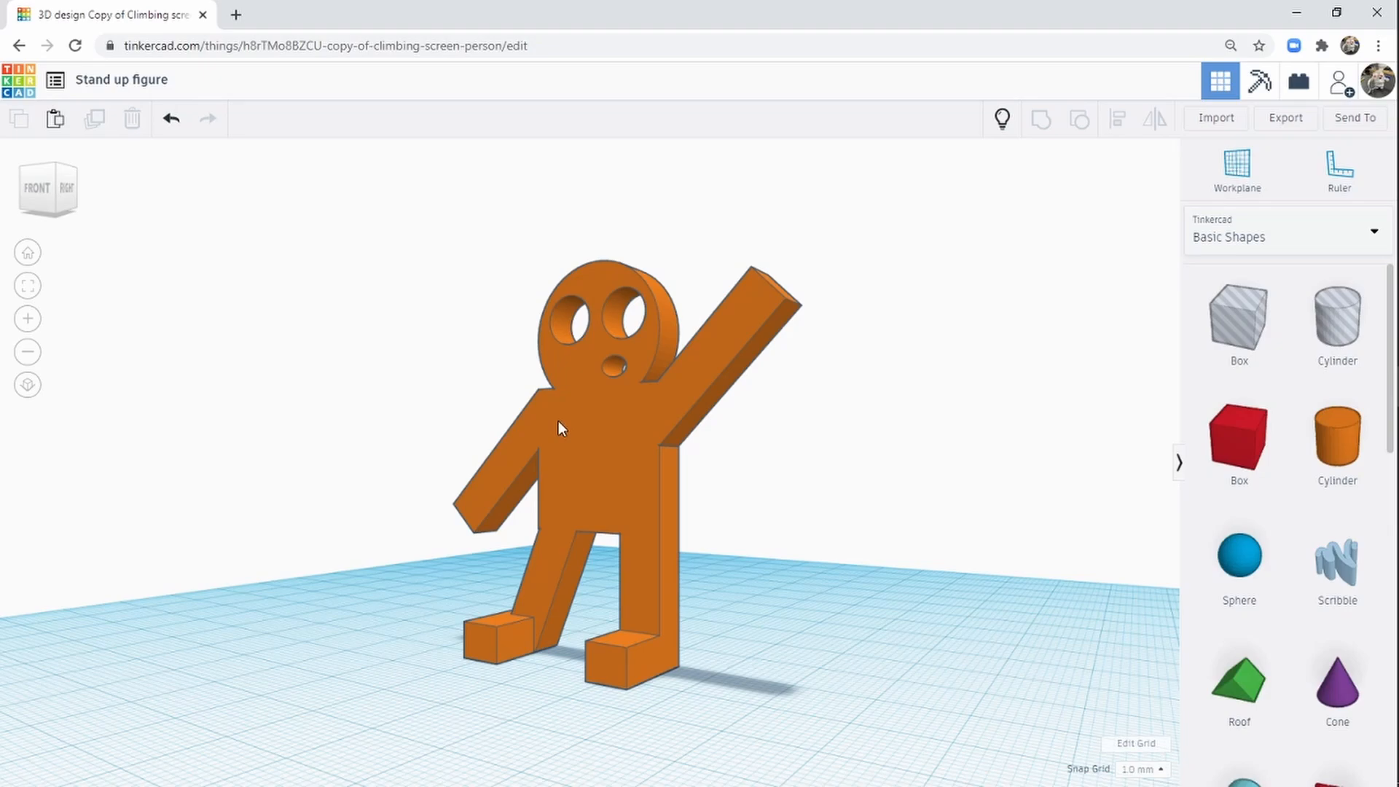
Step: Switch to the Tinkercad design and move the finished orange figure about 72 mm left and 99 mm back, to the workplane's back-left corner
right_drag(558, 423, 724, 475)
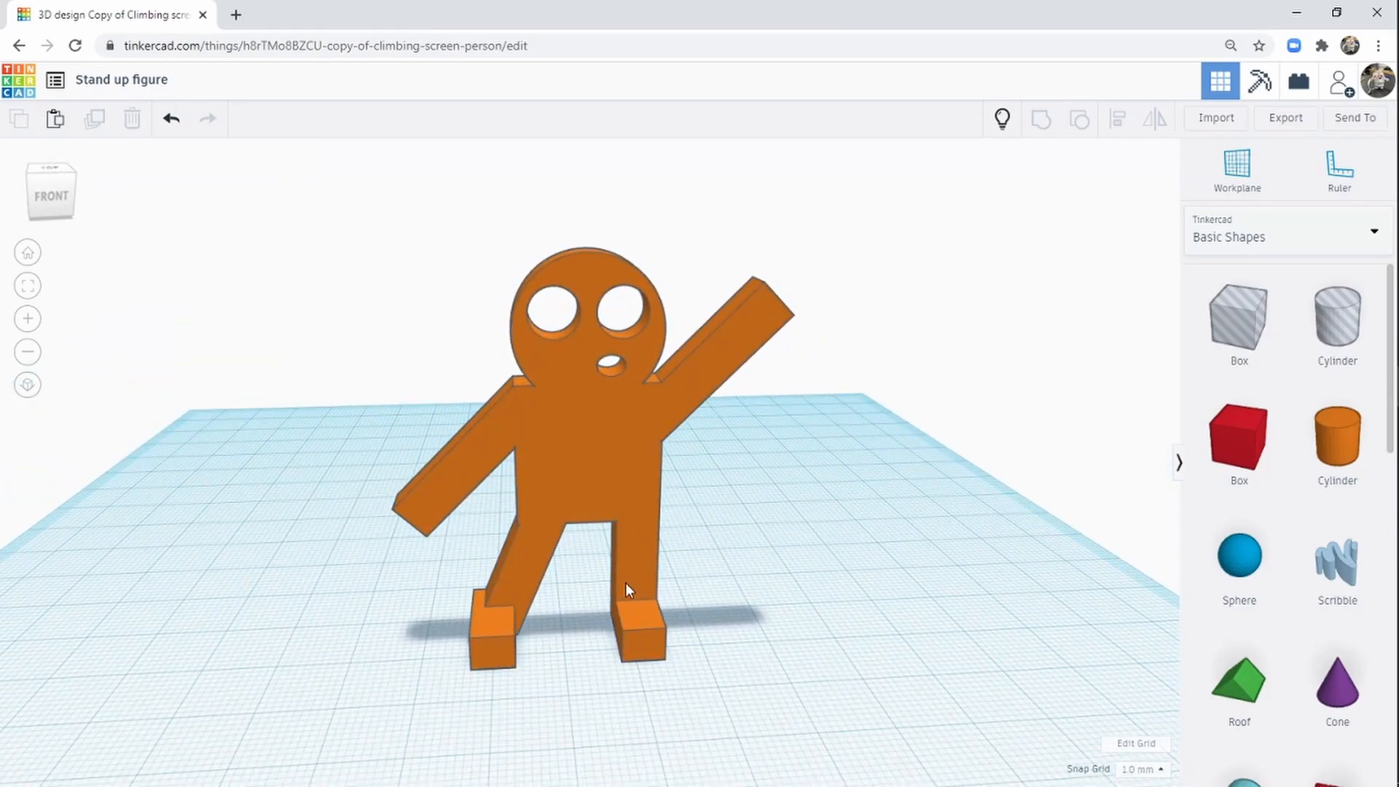
drag(635, 593, 514, 587)
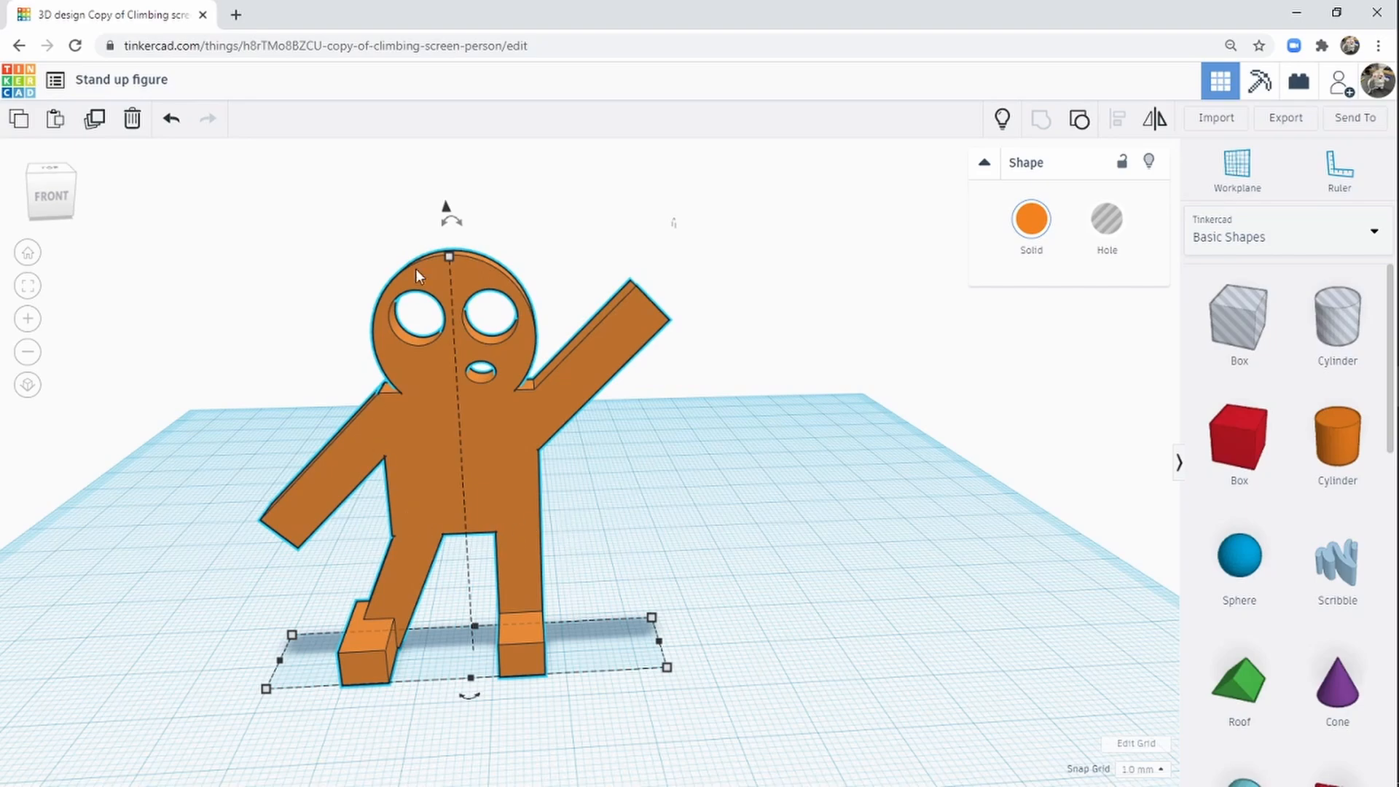
drag(442, 500, 543, 506)
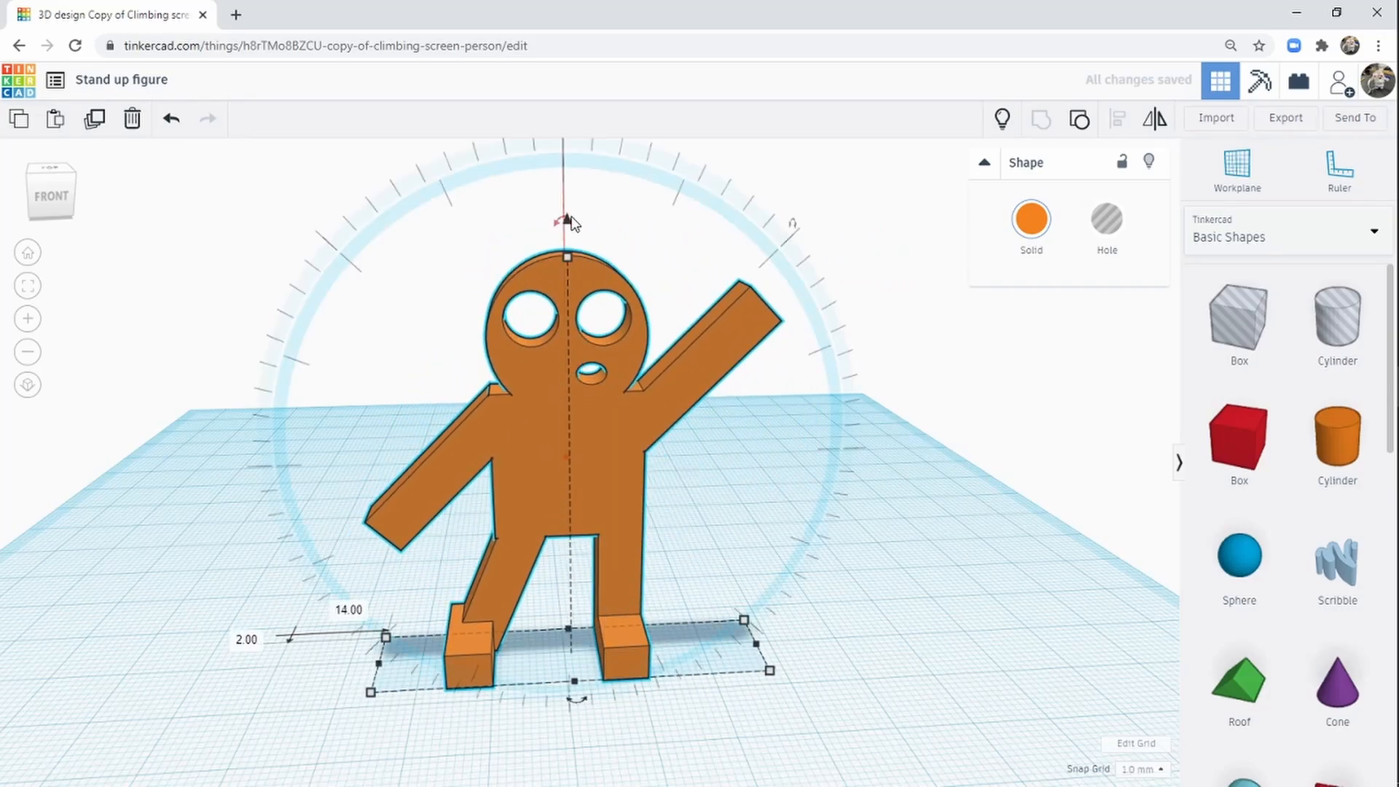
drag(566, 220, 565, 176)
key(d)
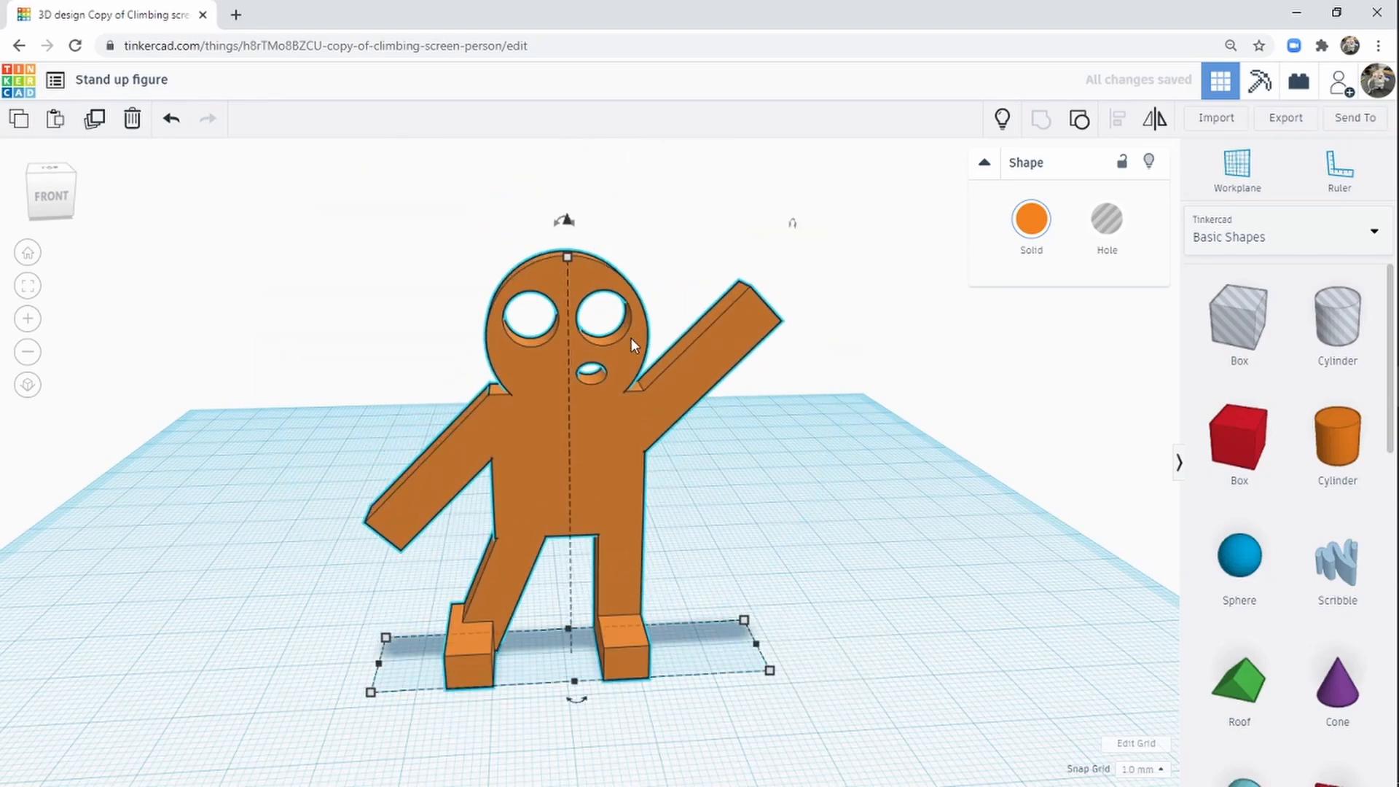
drag(614, 520, 282, 363)
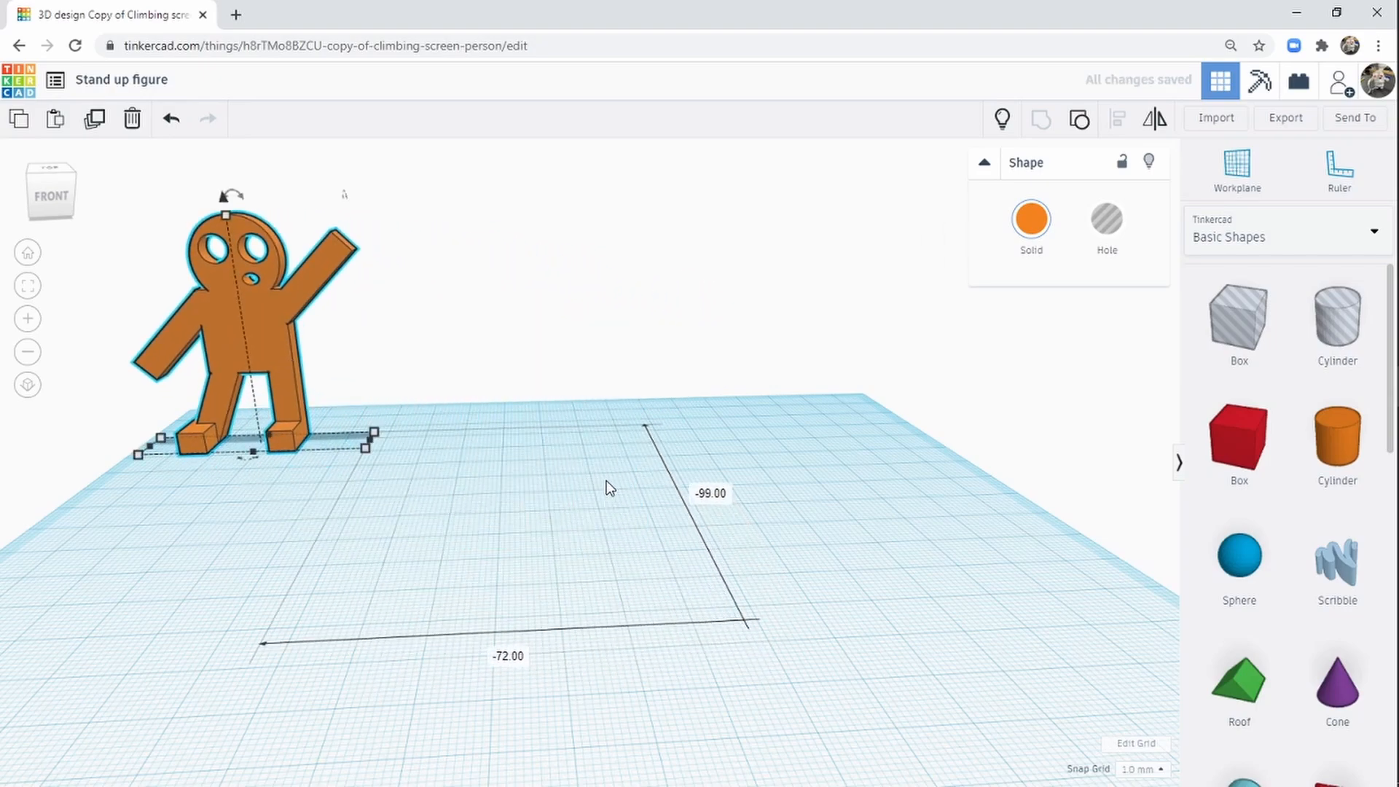
Step: Place a cylinder on the empty workplane as the head, with 64 sides and a height of 5 mm
right_drag(551, 465, 596, 387)
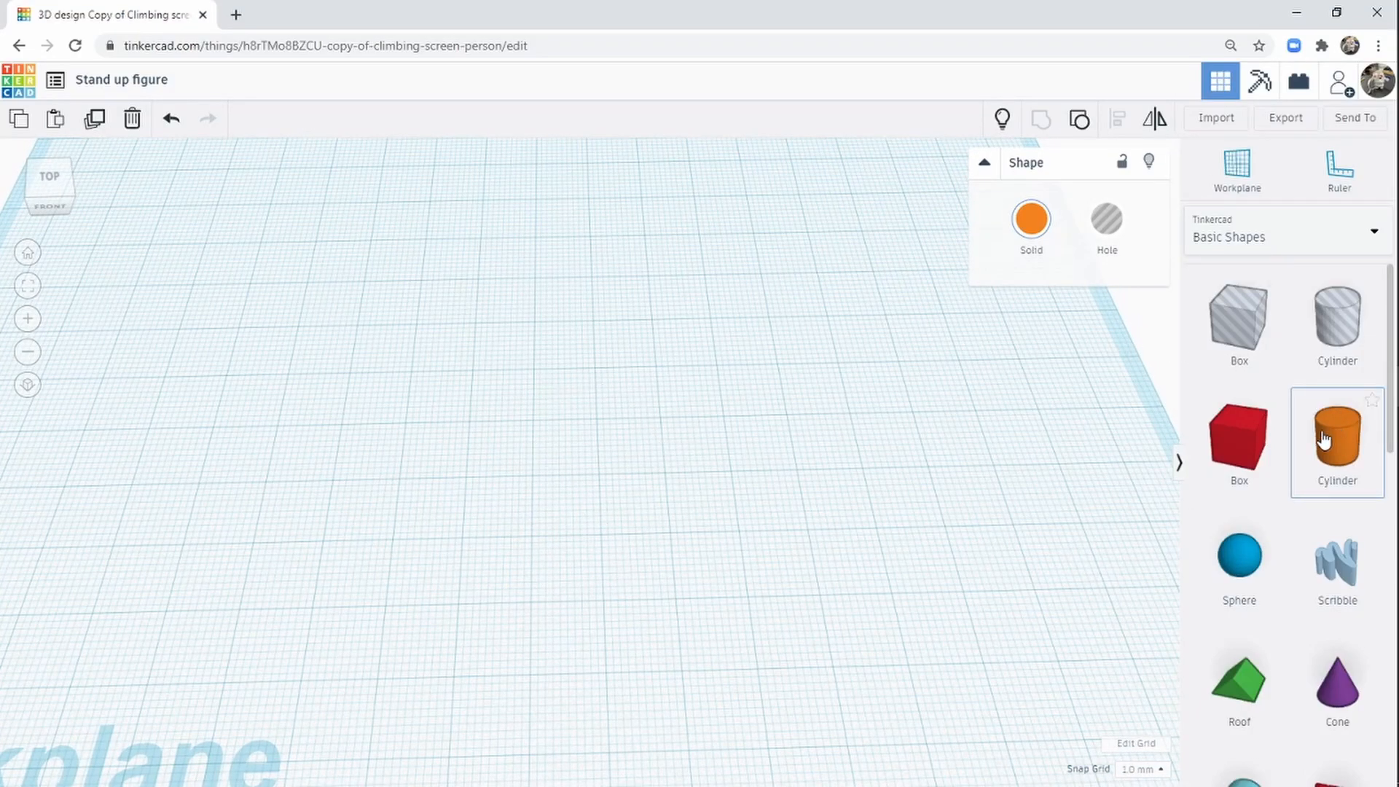
drag(1343, 440, 539, 433)
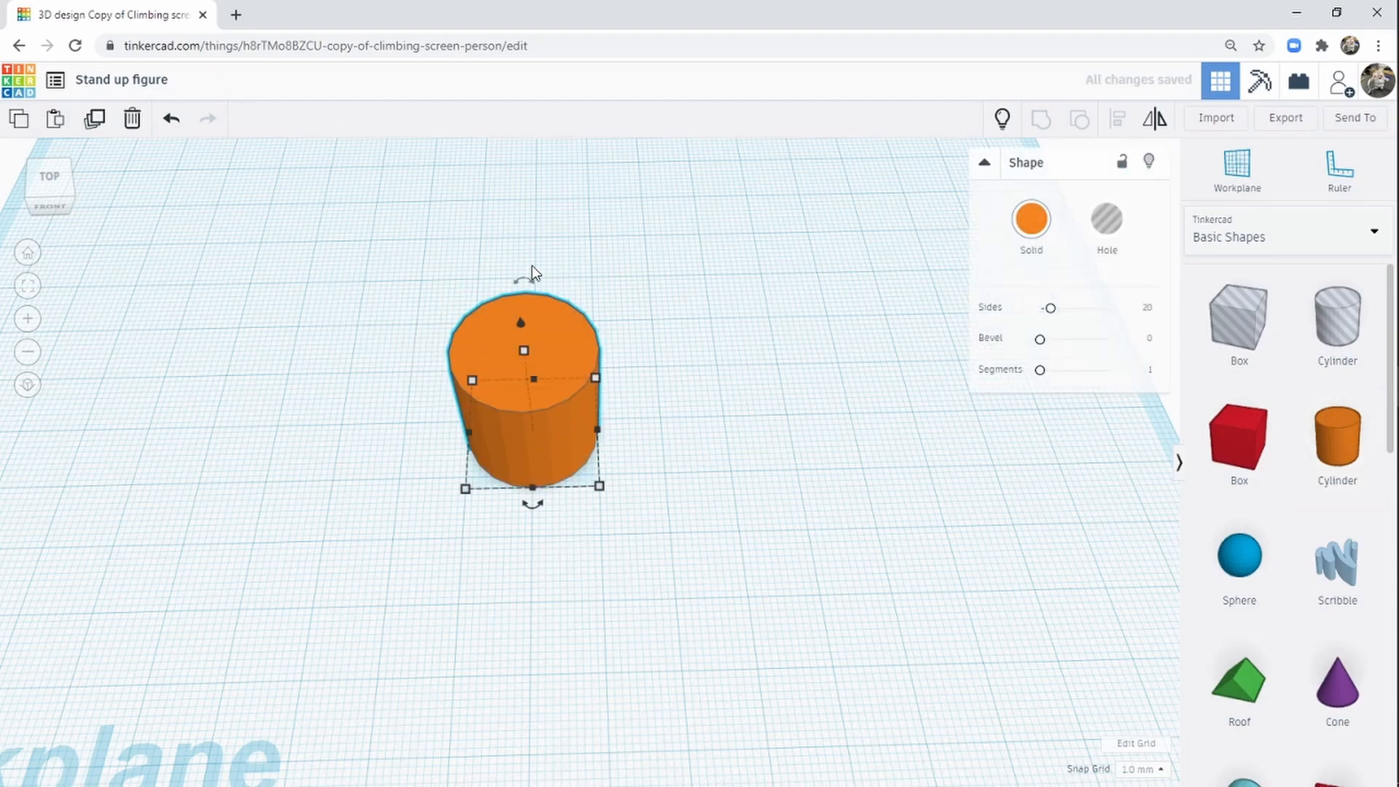
drag(1056, 316, 1141, 322)
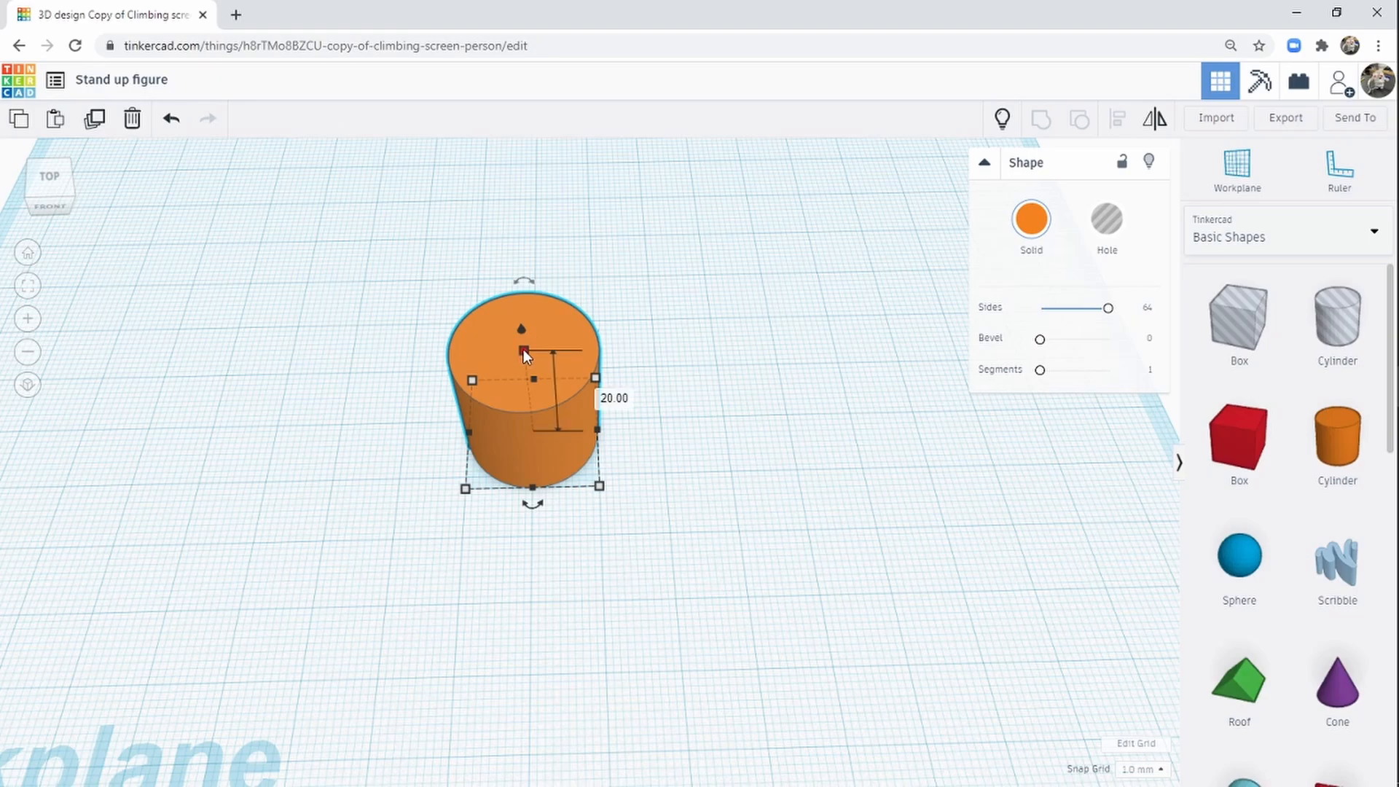
drag(523, 349, 536, 416)
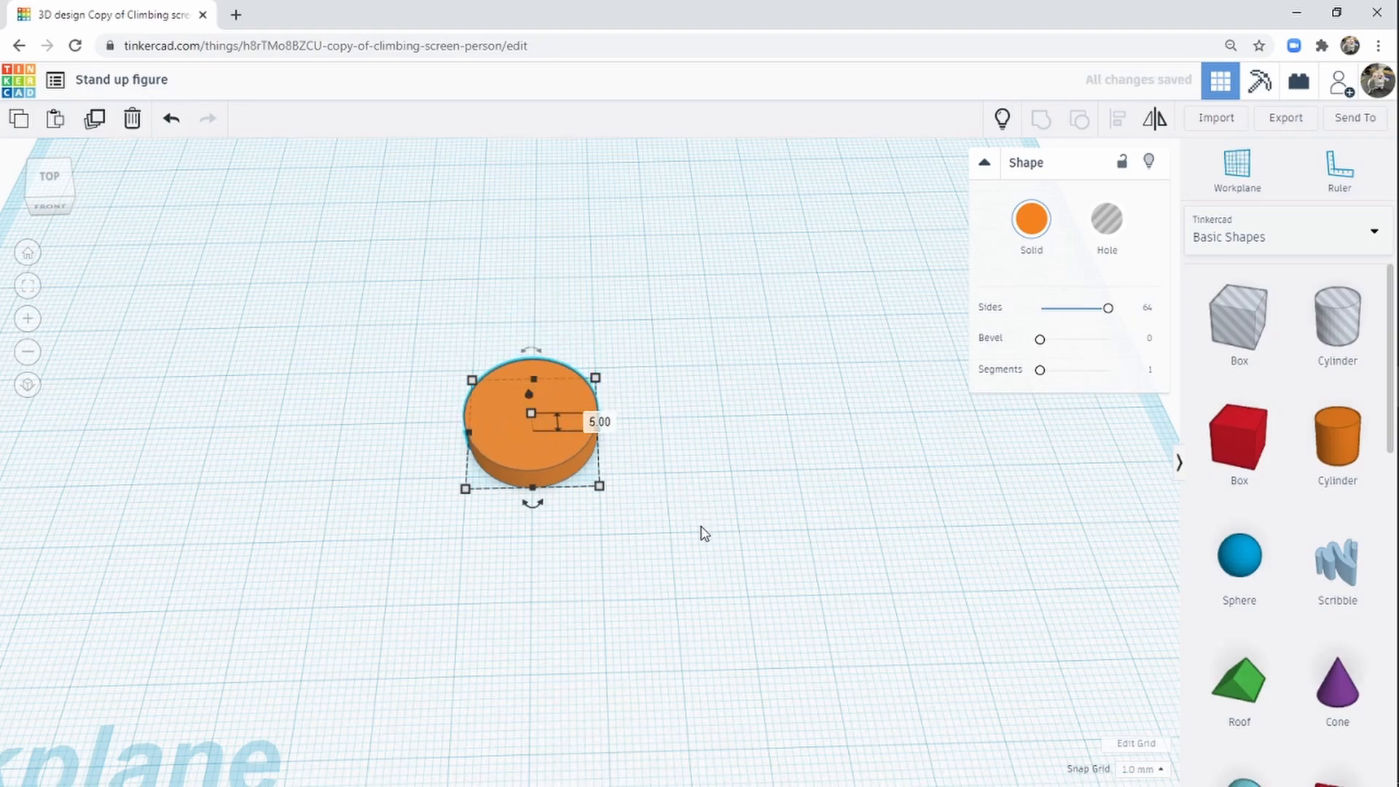
Step: Place a solid box against the front edge of the cylinder as the body and set its height to 5 mm
middle_drag(536, 586, 668, 525)
right_drag(659, 504, 759, 490)
middle_drag(820, 367, 736, 403)
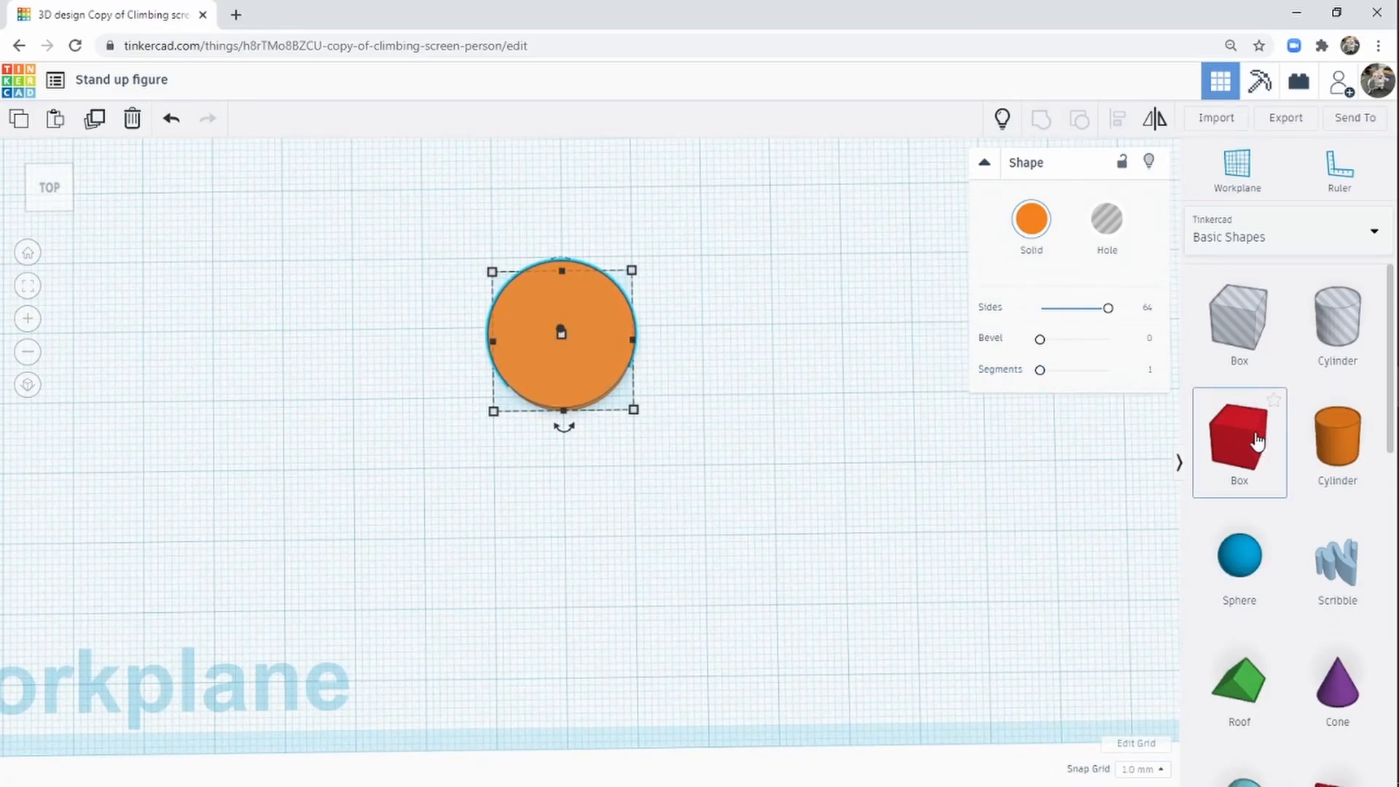
drag(1247, 439, 573, 475)
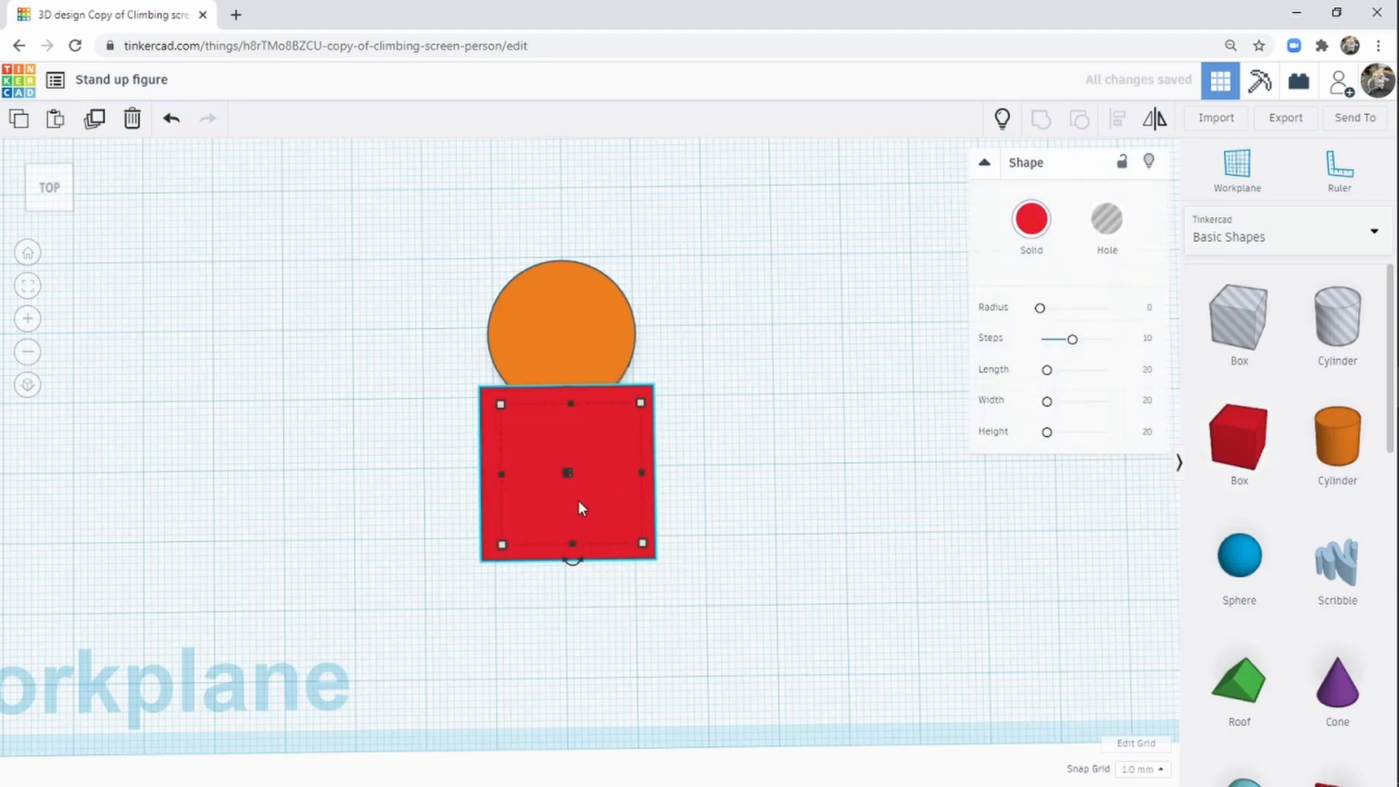
right_drag(578, 500, 842, 391)
mouse_move(601, 361)
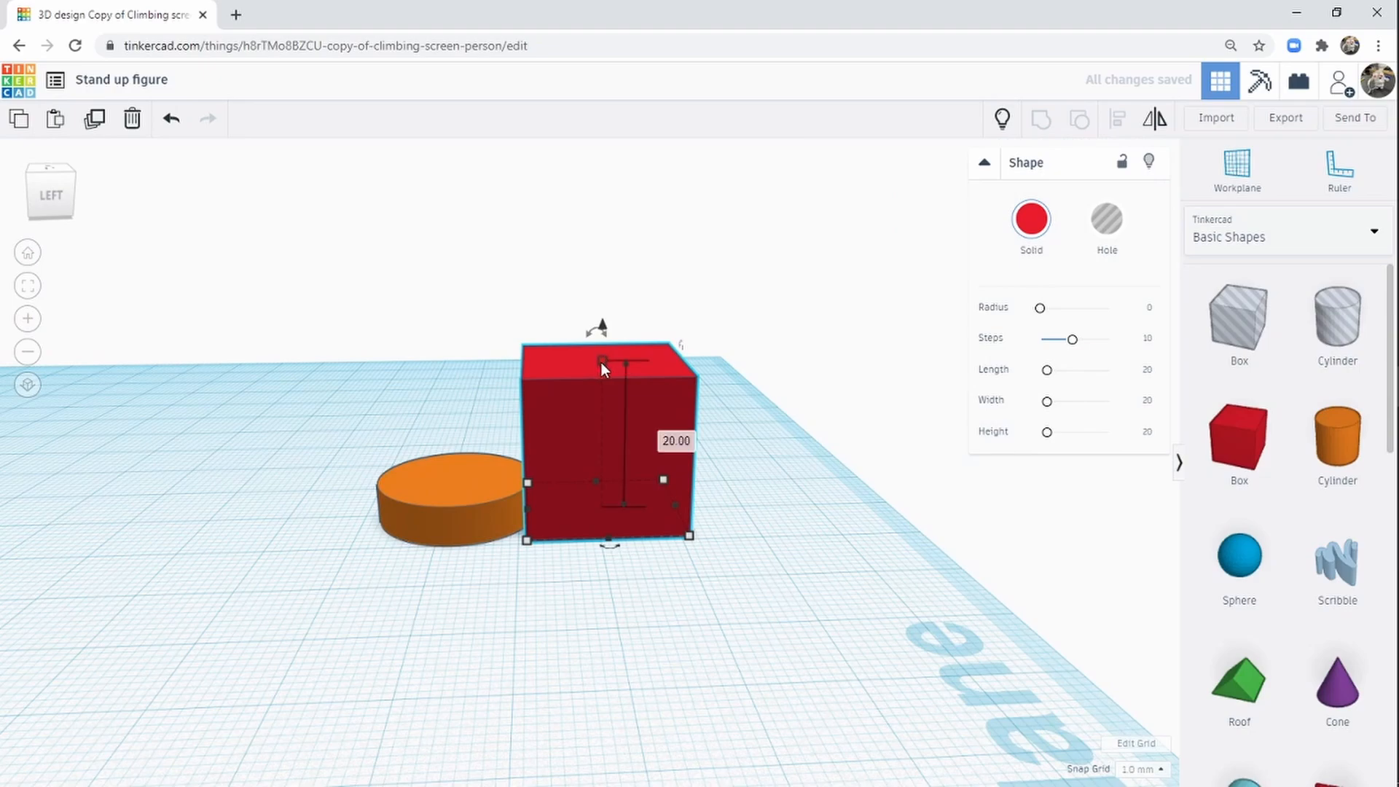
drag(602, 360, 607, 477)
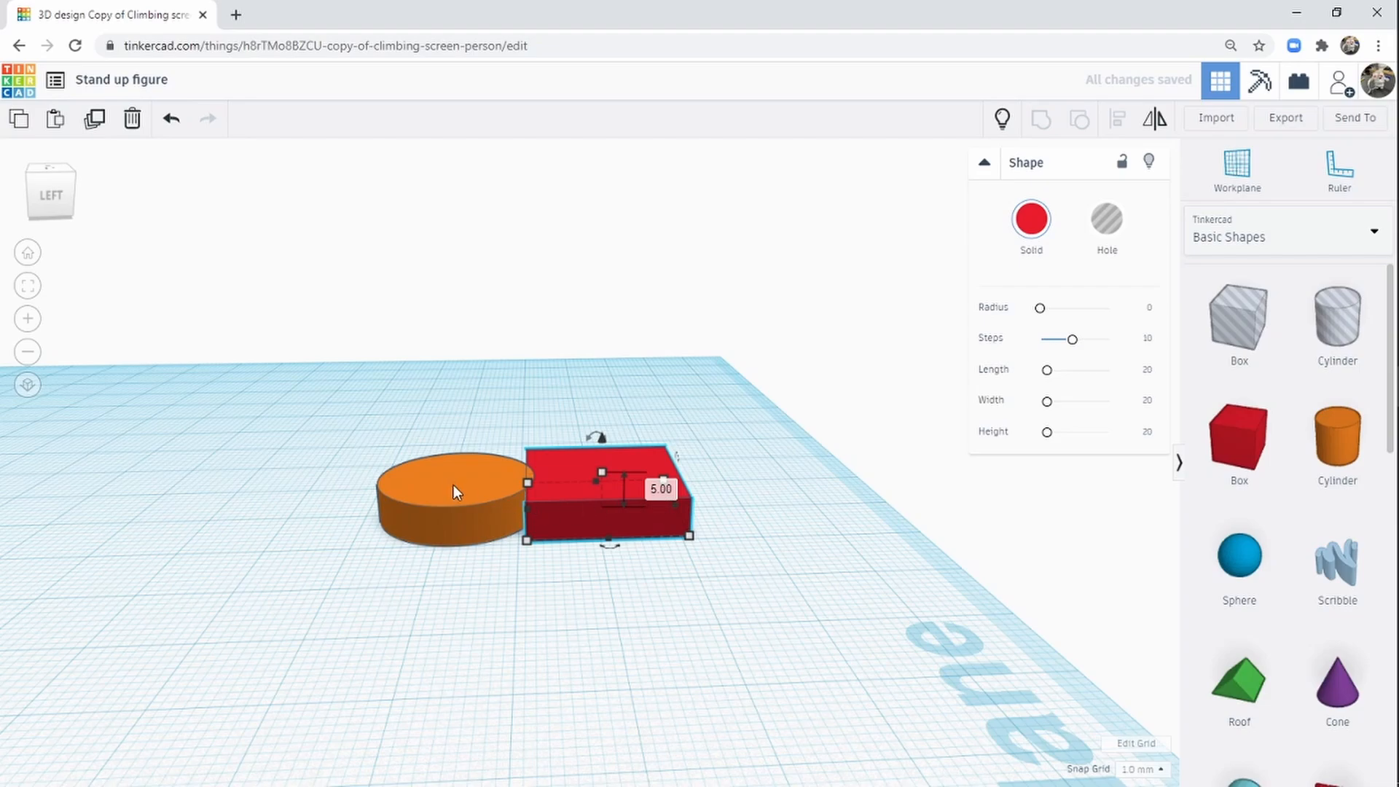
Step: Nudge the red body box until it is centred under the head disc and slightly overlaps it
right_drag(820, 518, 568, 609)
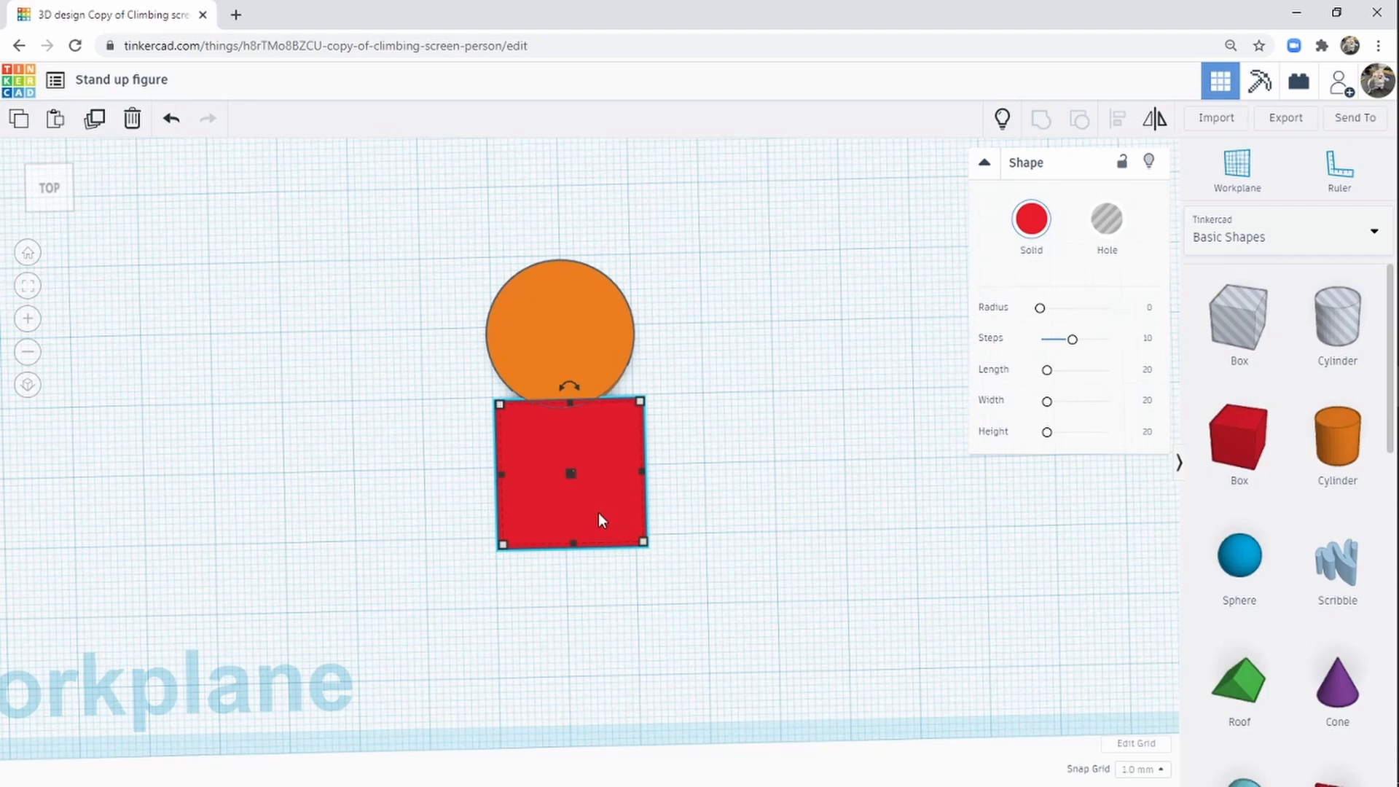
key(Left)
key(Left)
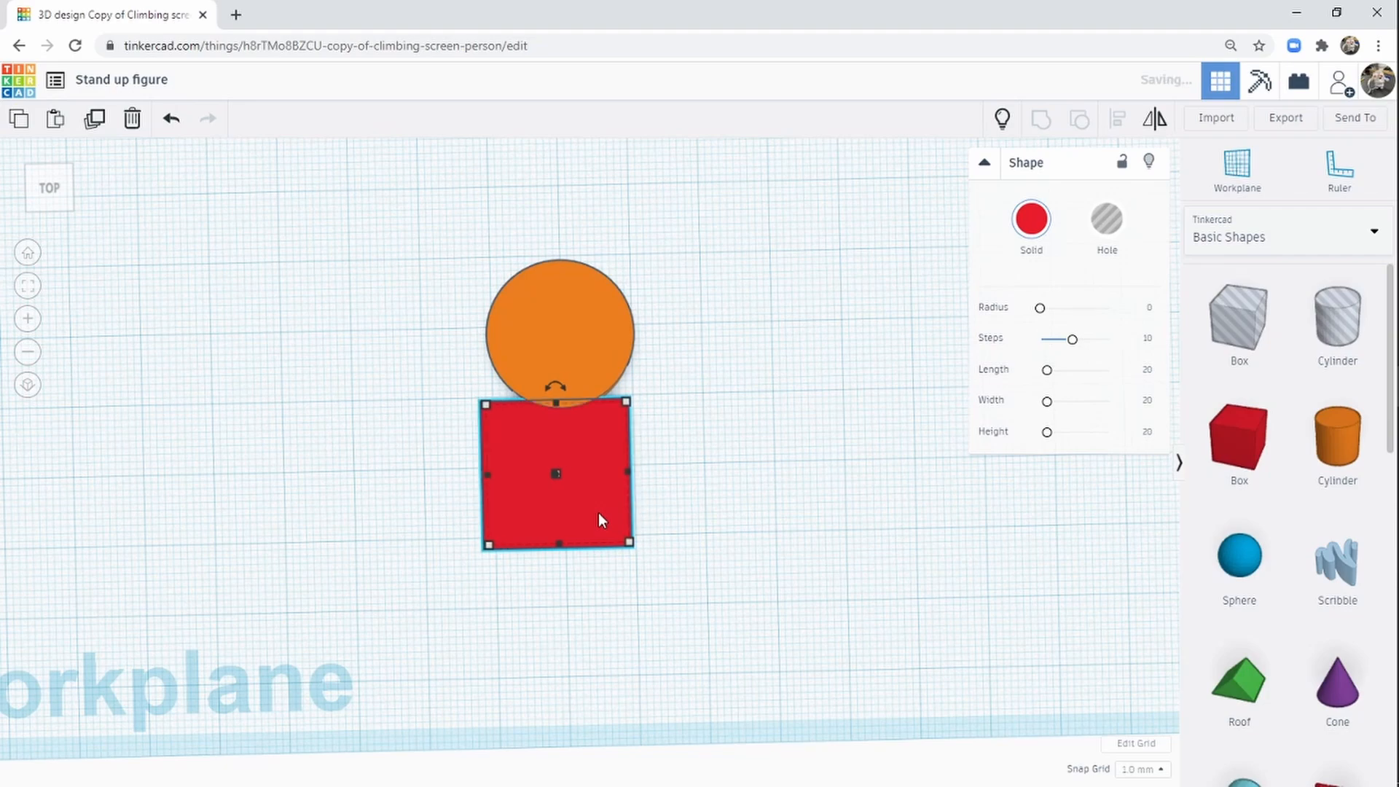
key(Right)
key(Left)
key(Right)
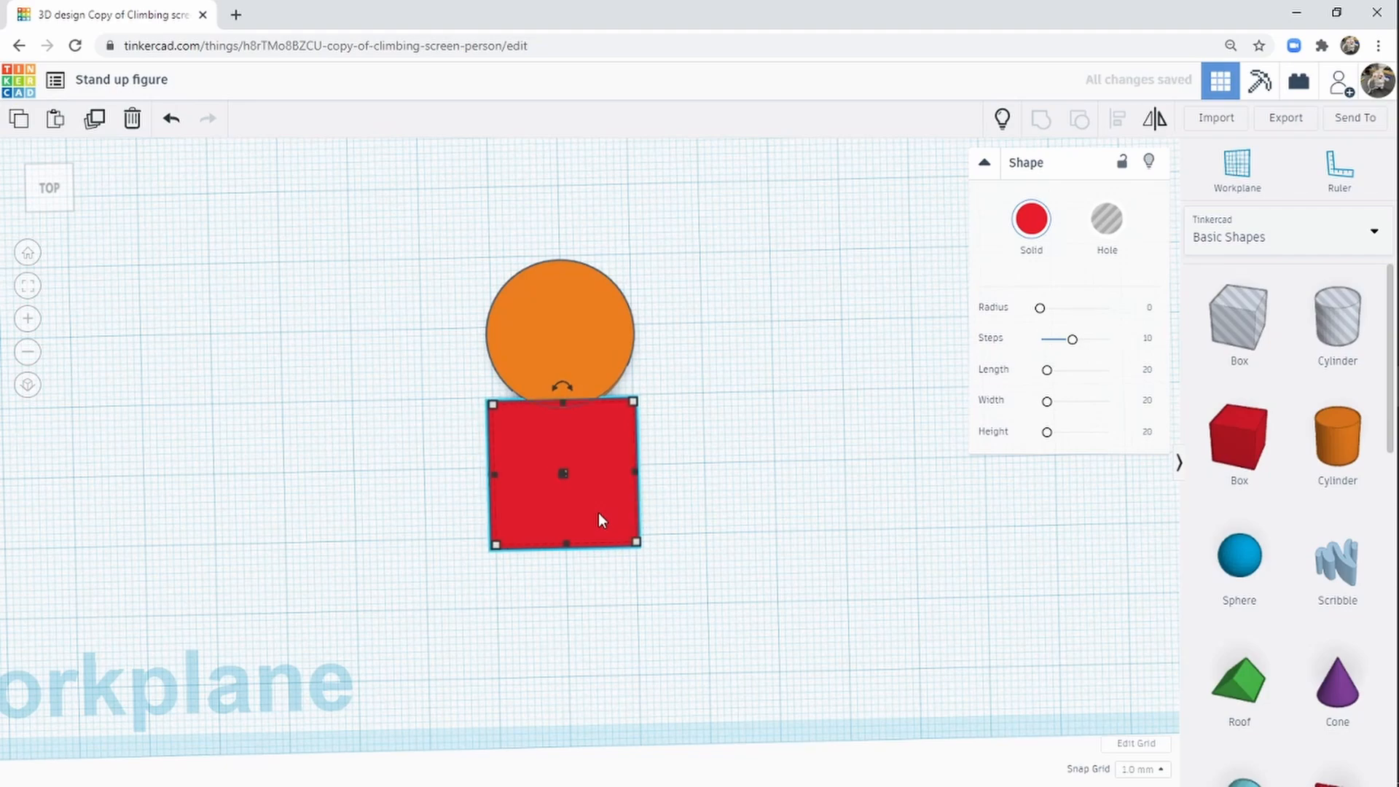
key(Up)
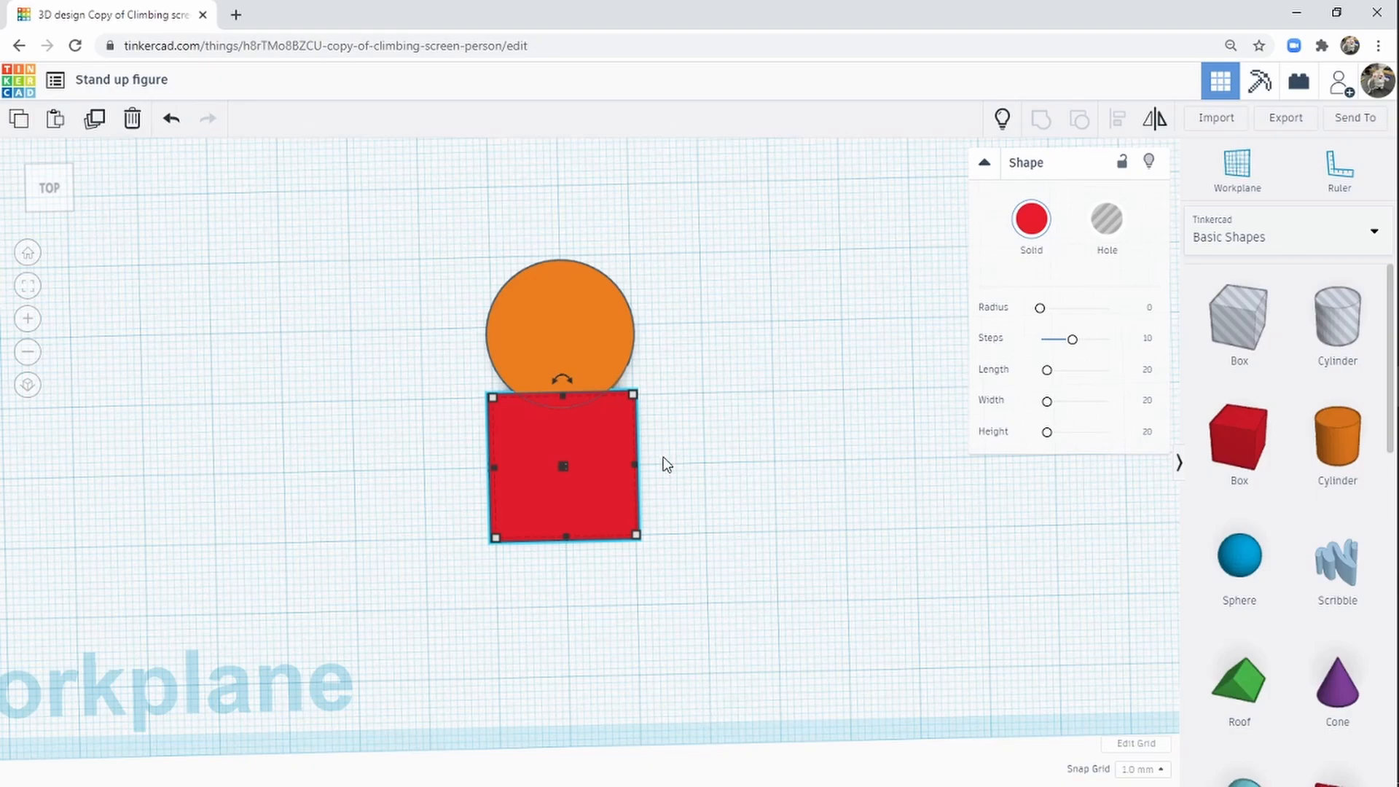
Step: Make a copy of the body box, place it along the body's left side, and narrow it to 6 mm as an arm
right_drag(413, 543, 628, 449)
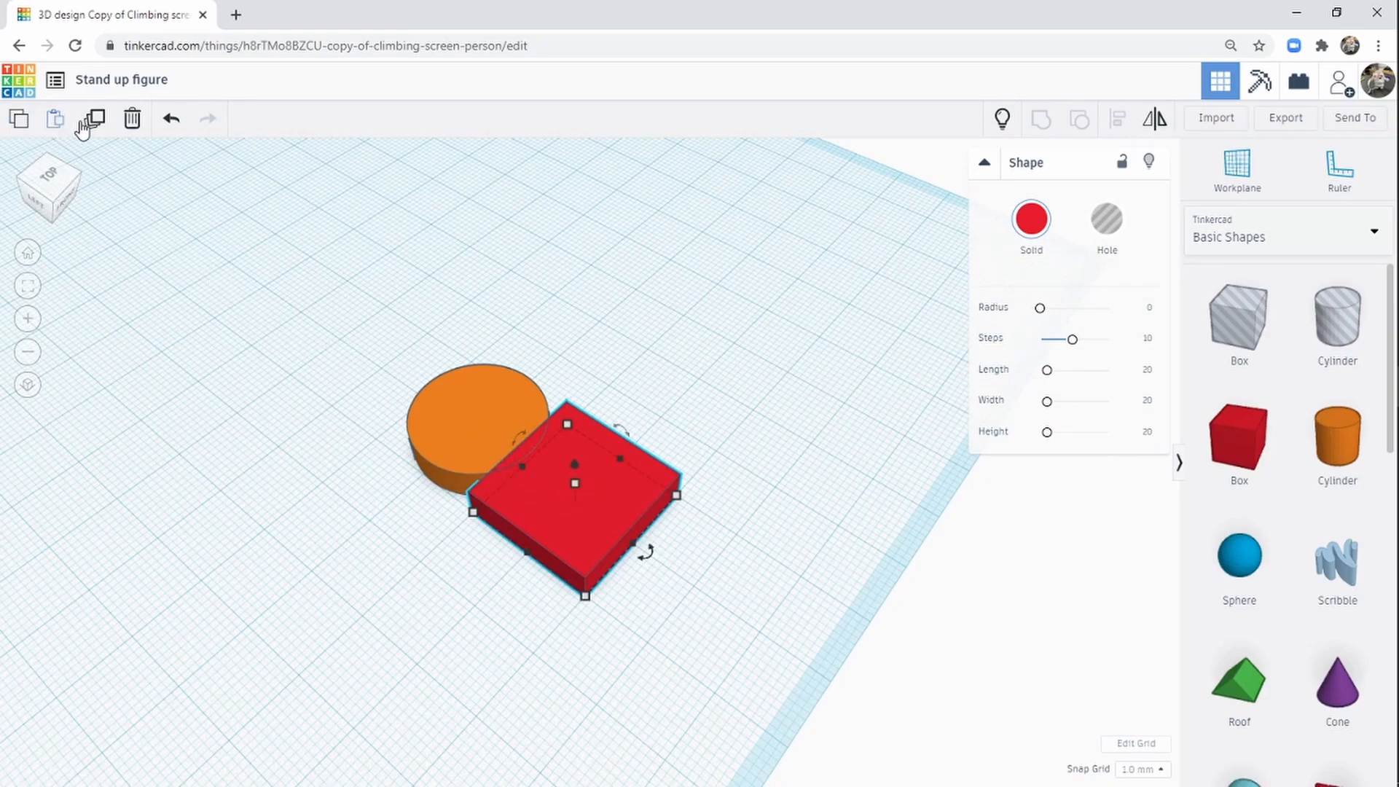
click(18, 121)
click(57, 122)
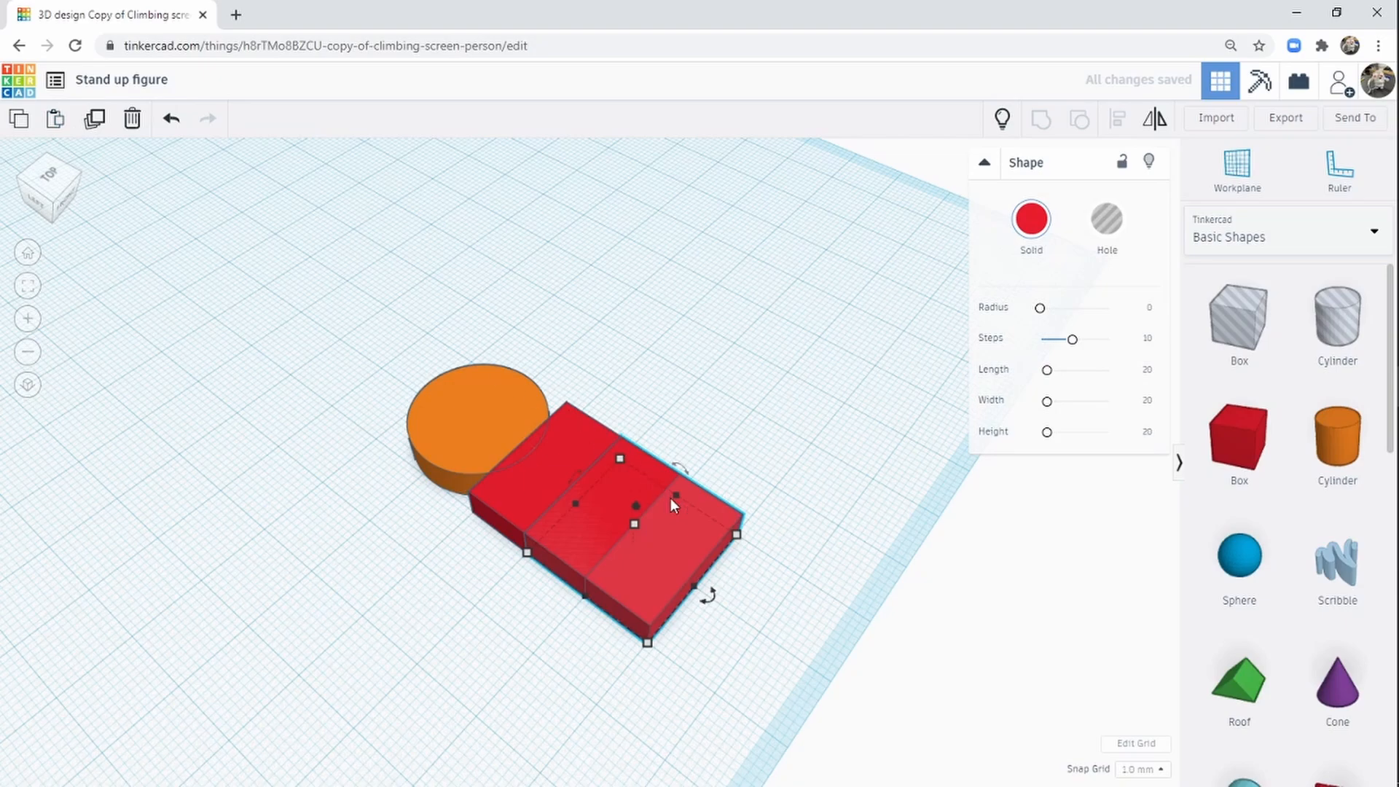
right_drag(812, 532, 616, 610)
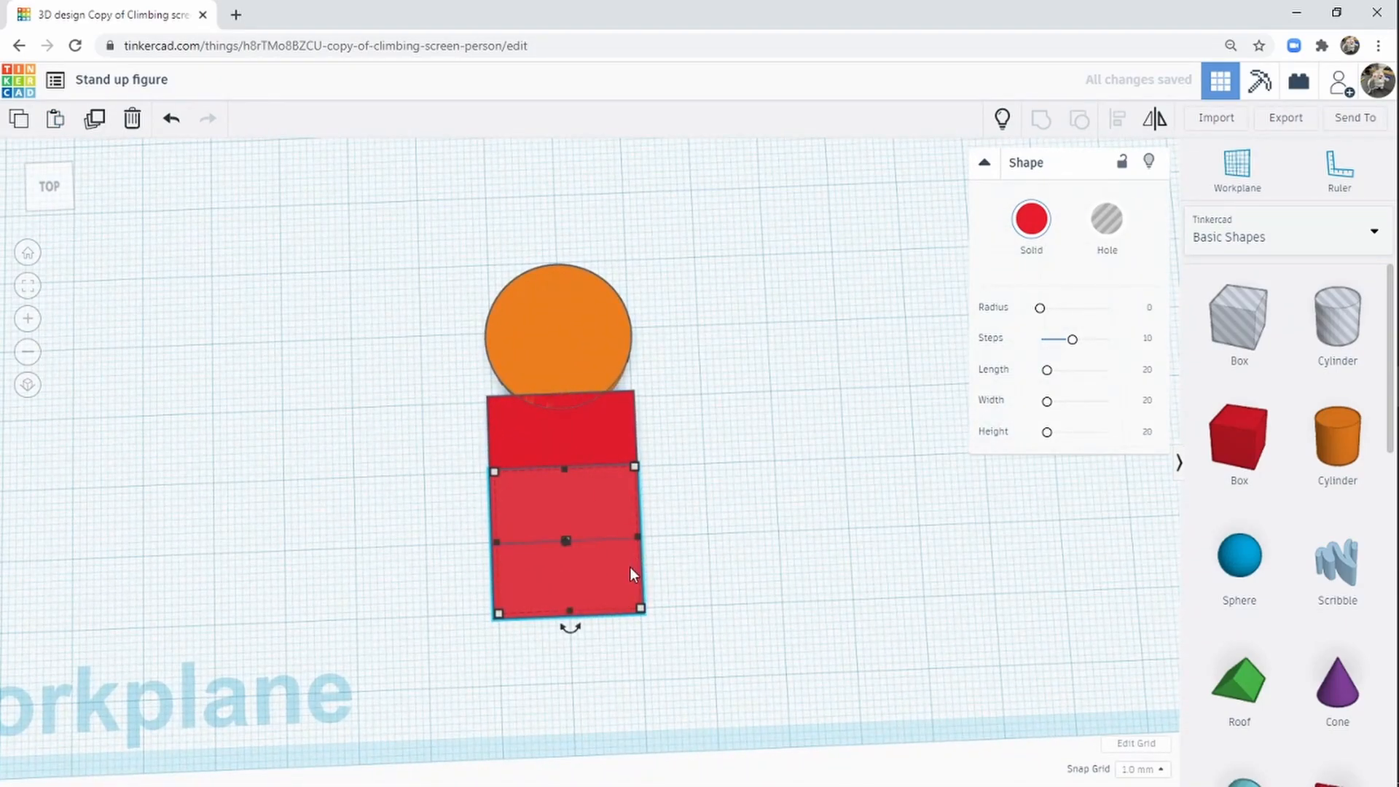
drag(627, 576, 470, 510)
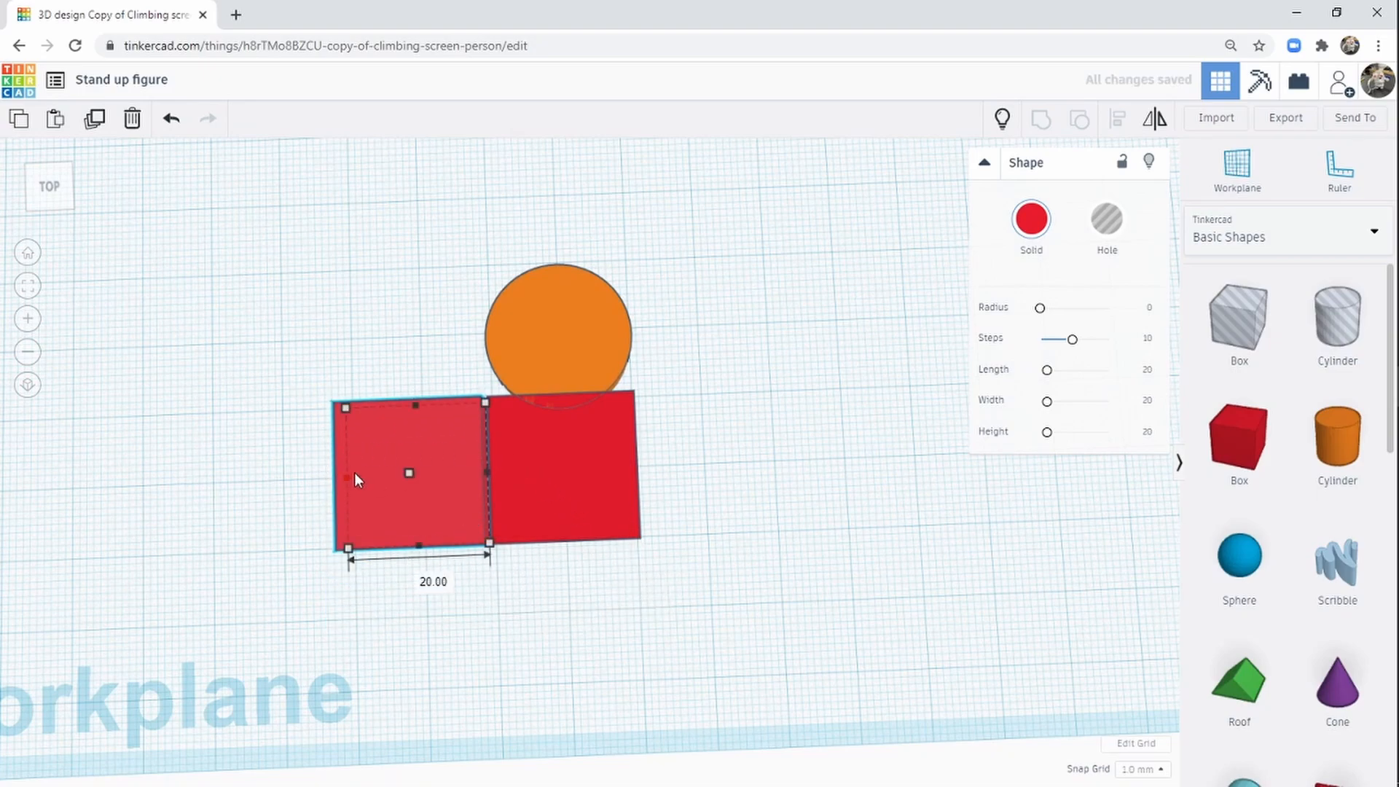
drag(355, 473, 439, 479)
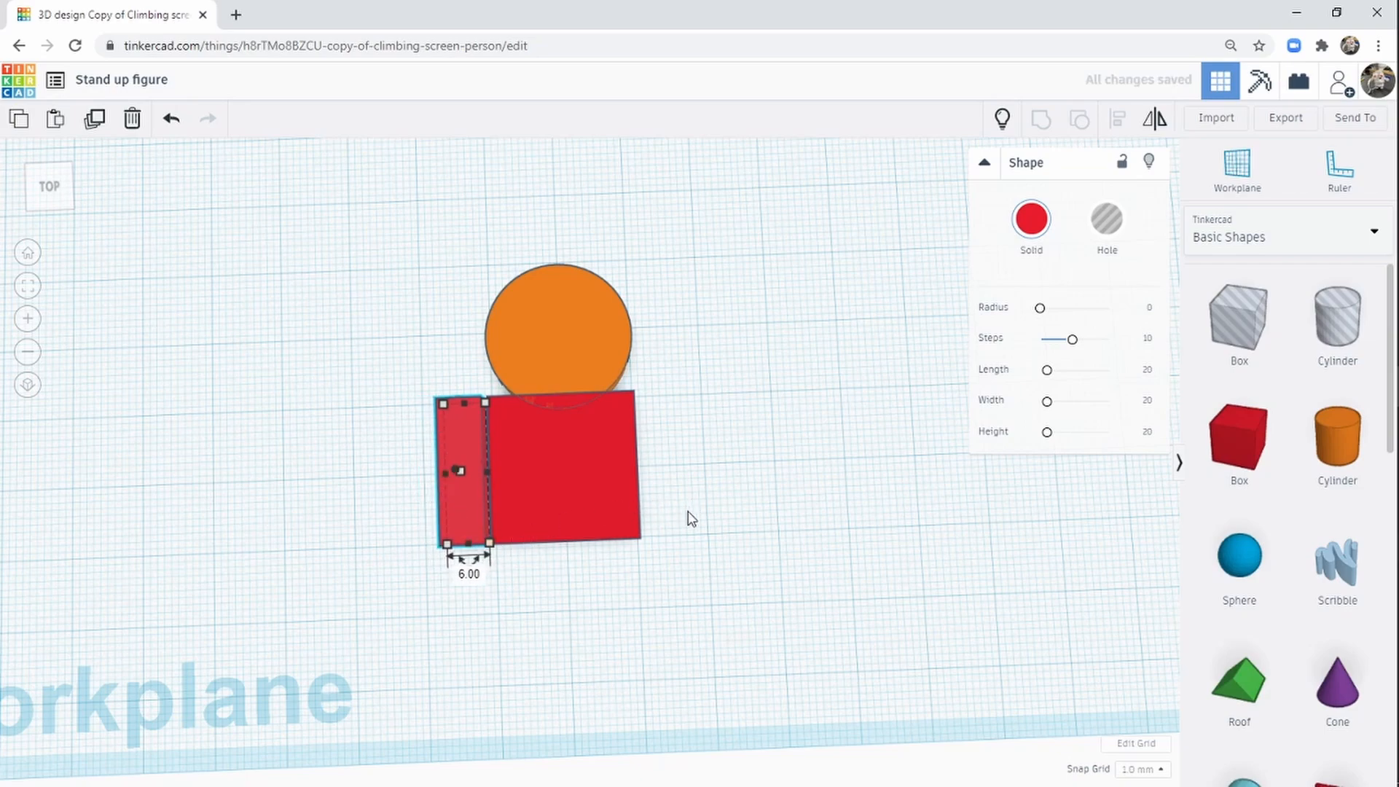
middle_drag(680, 493, 890, 496)
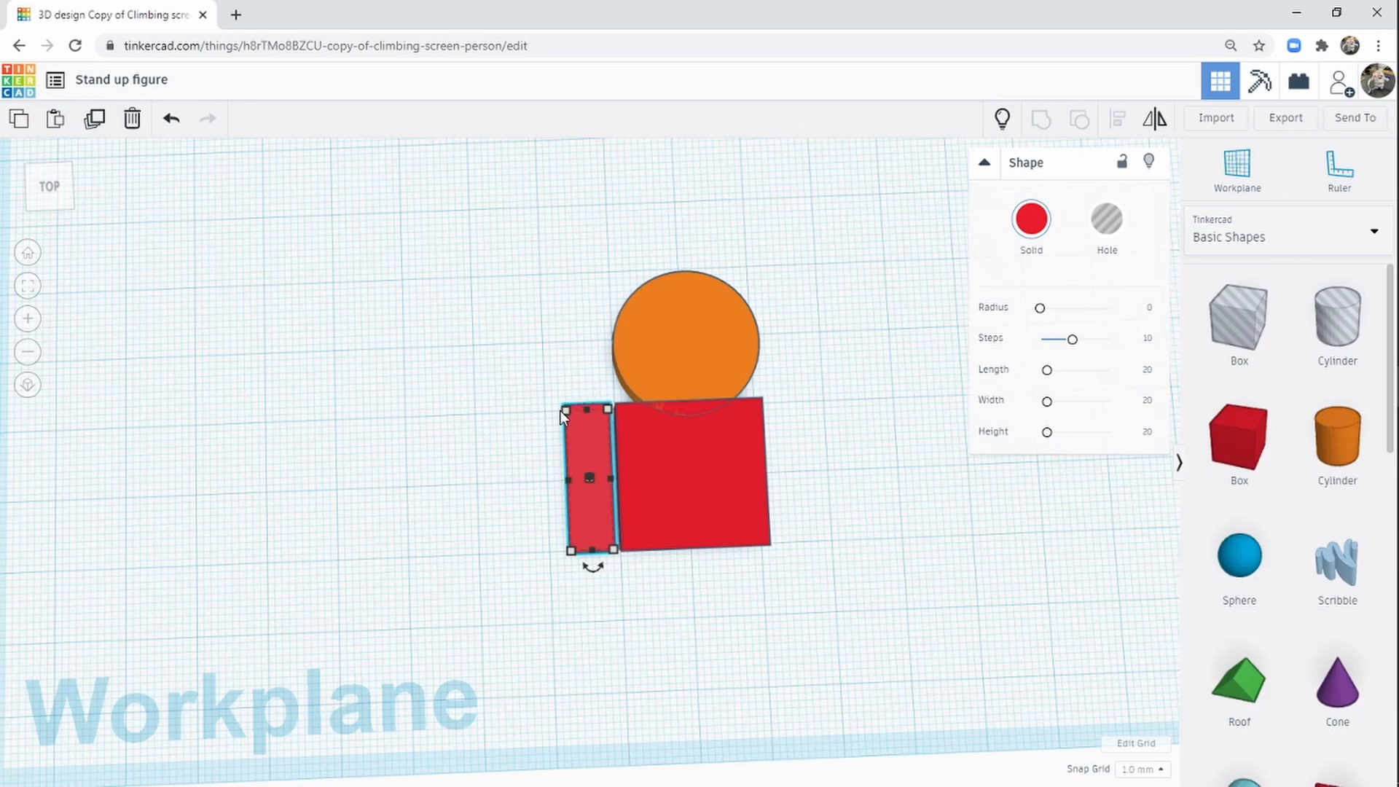
Step: Try narrowing the arm box beside the body to 5 mm, and return its width to 6 mm
click(567, 479)
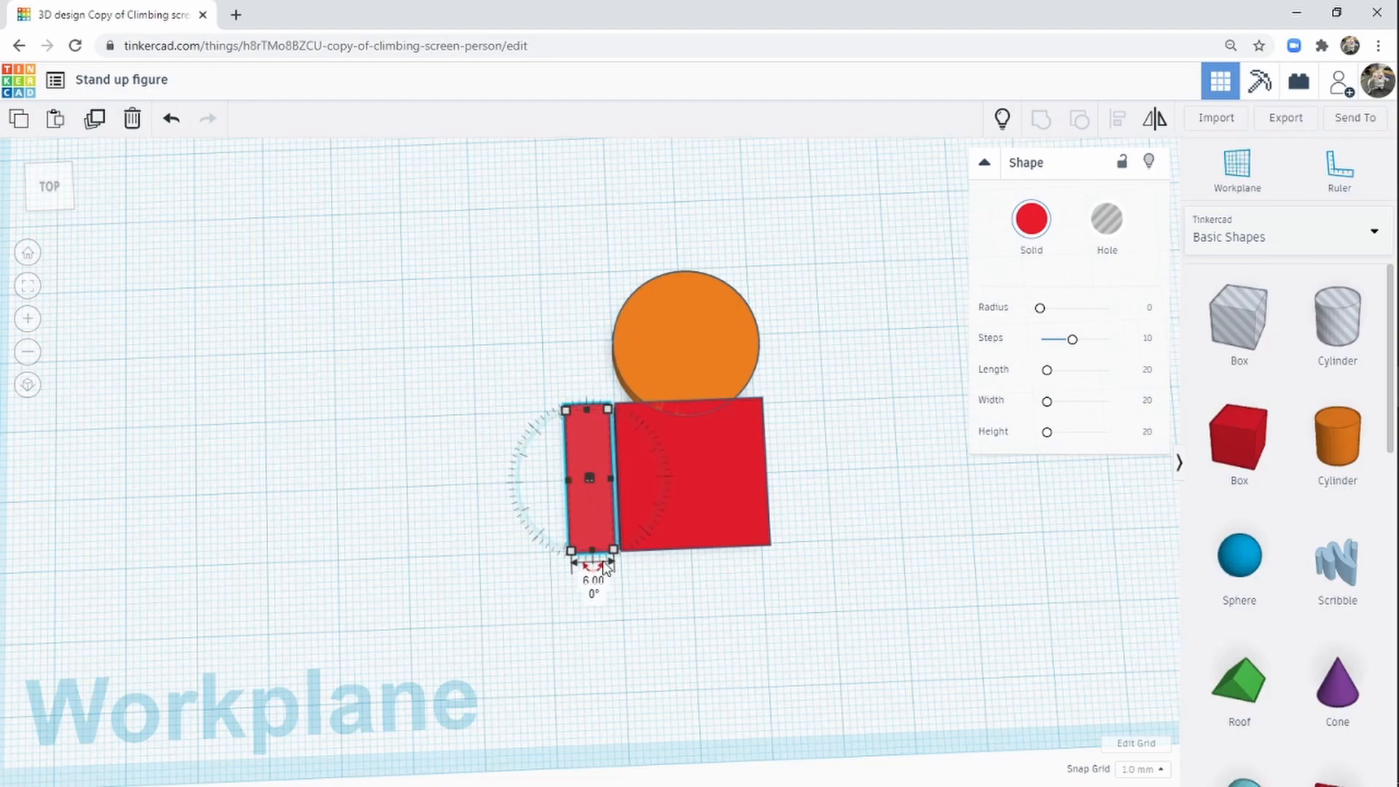
mouse_move(572, 546)
mouse_down()
mouse_move(561, 550)
mouse_move(583, 554)
mouse_up()
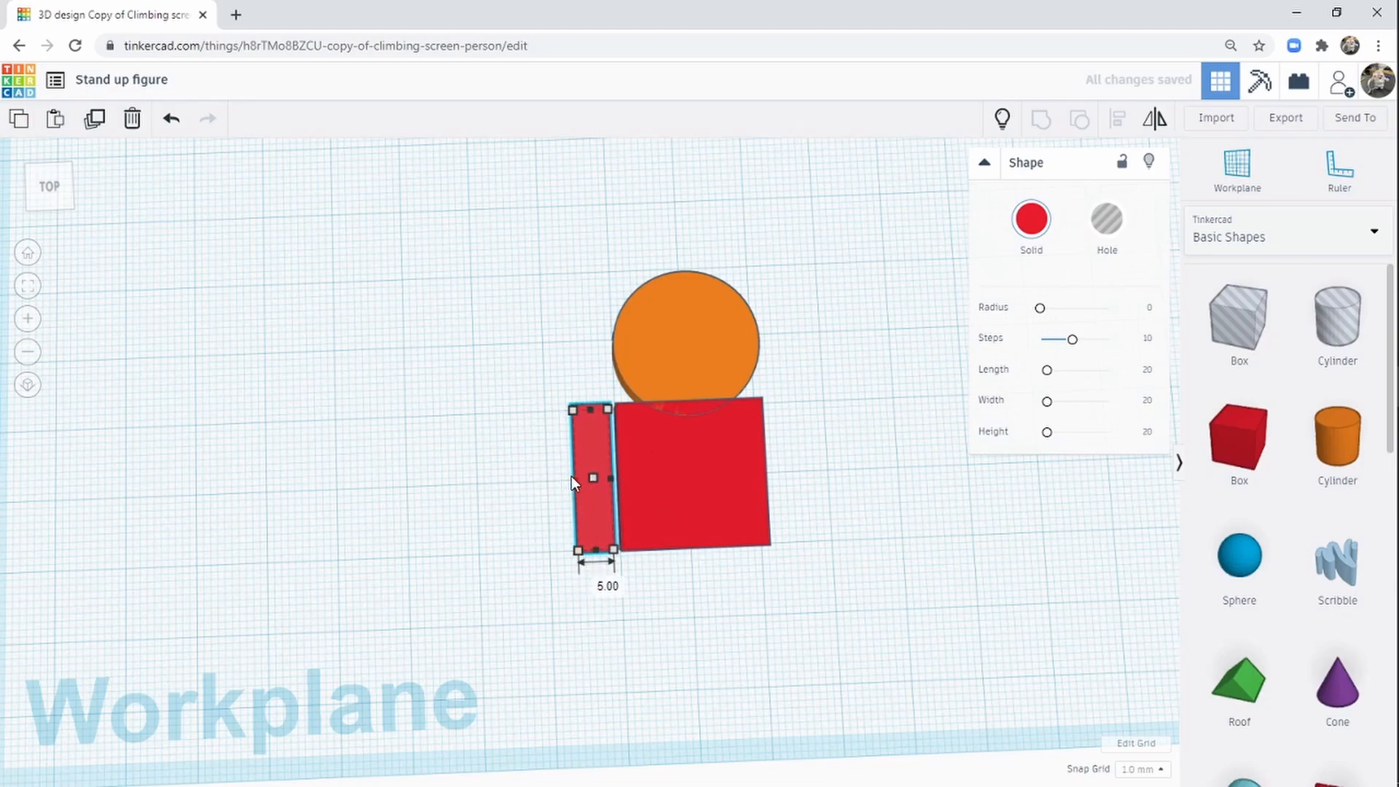
drag(568, 482, 563, 477)
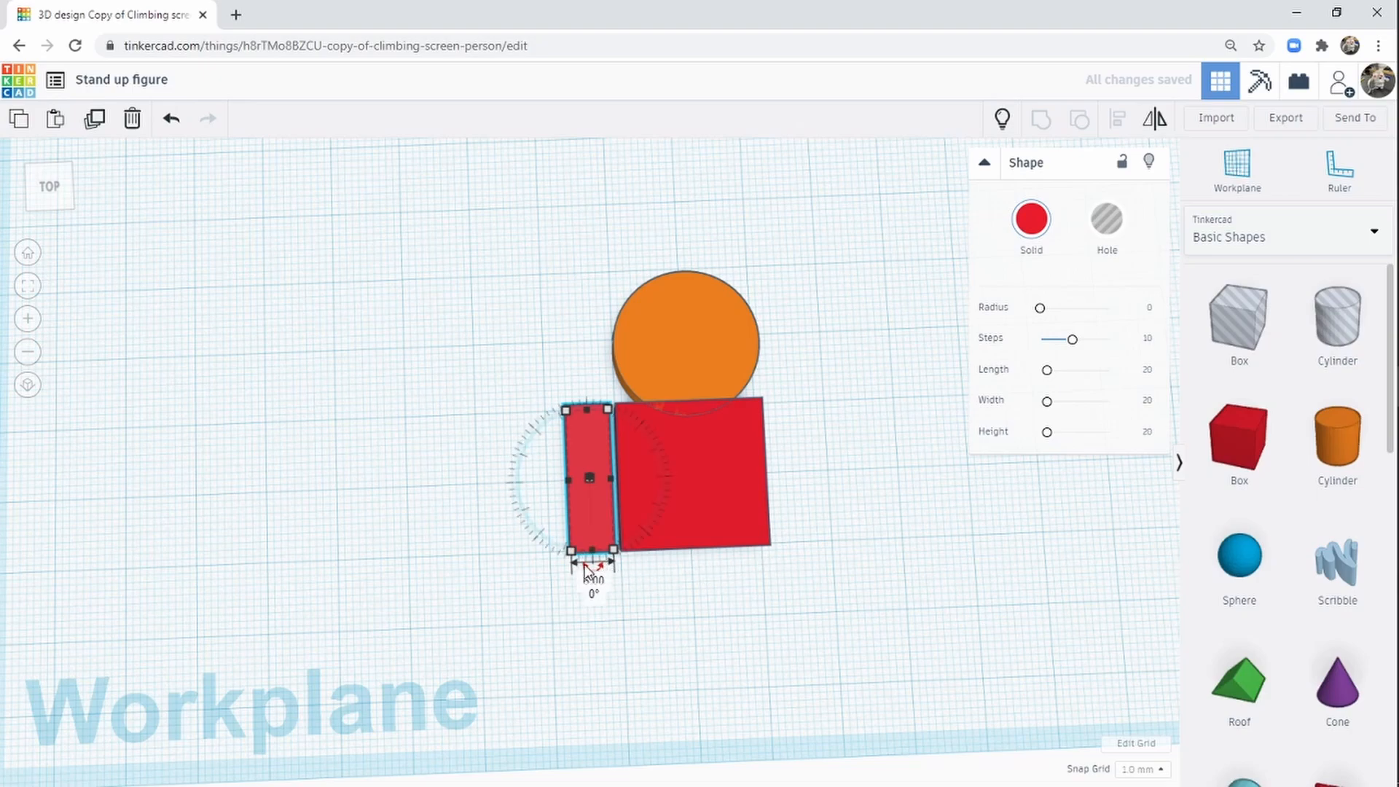
click(891, 576)
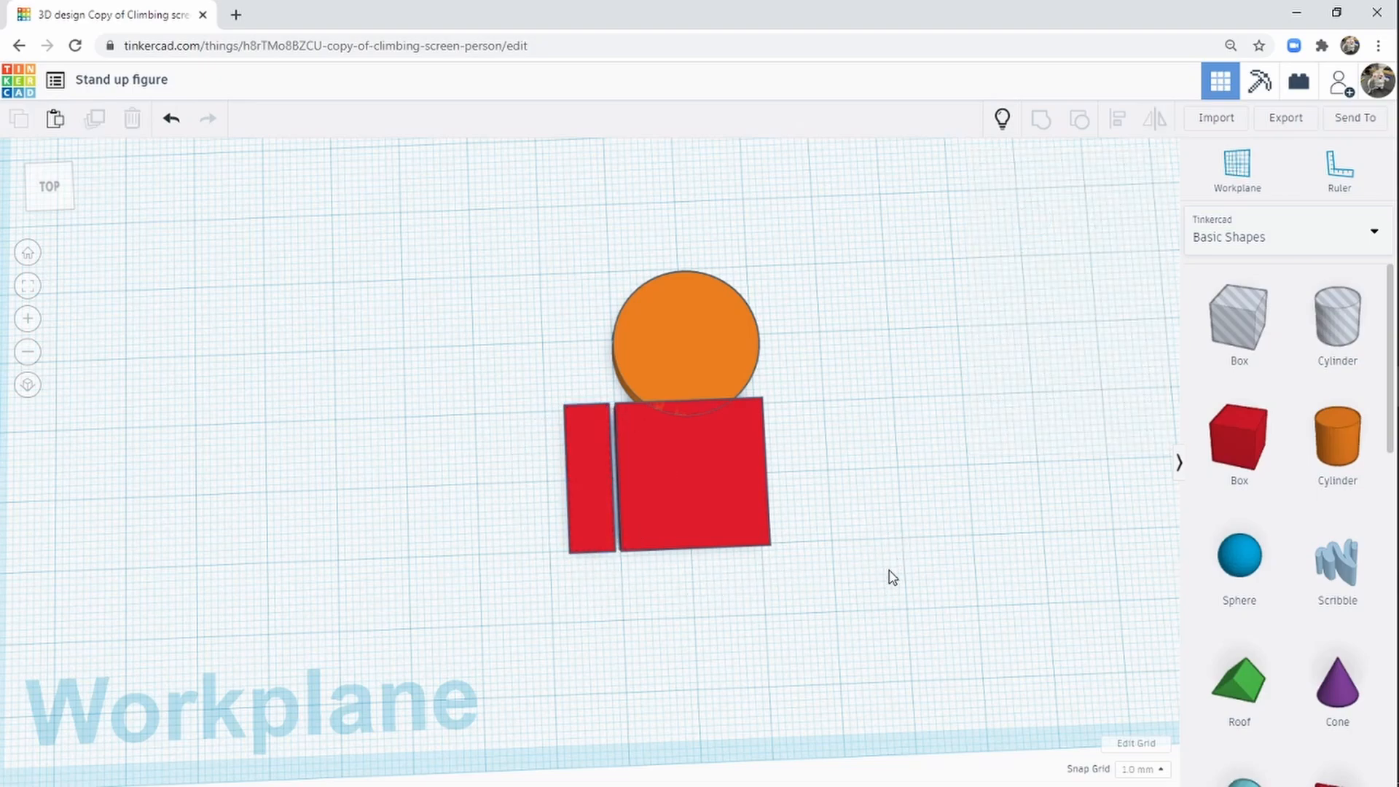
Step: Rotate the narrow arm box 45° and shift it so its upper end overlaps the body's upper-left corner
click(598, 539)
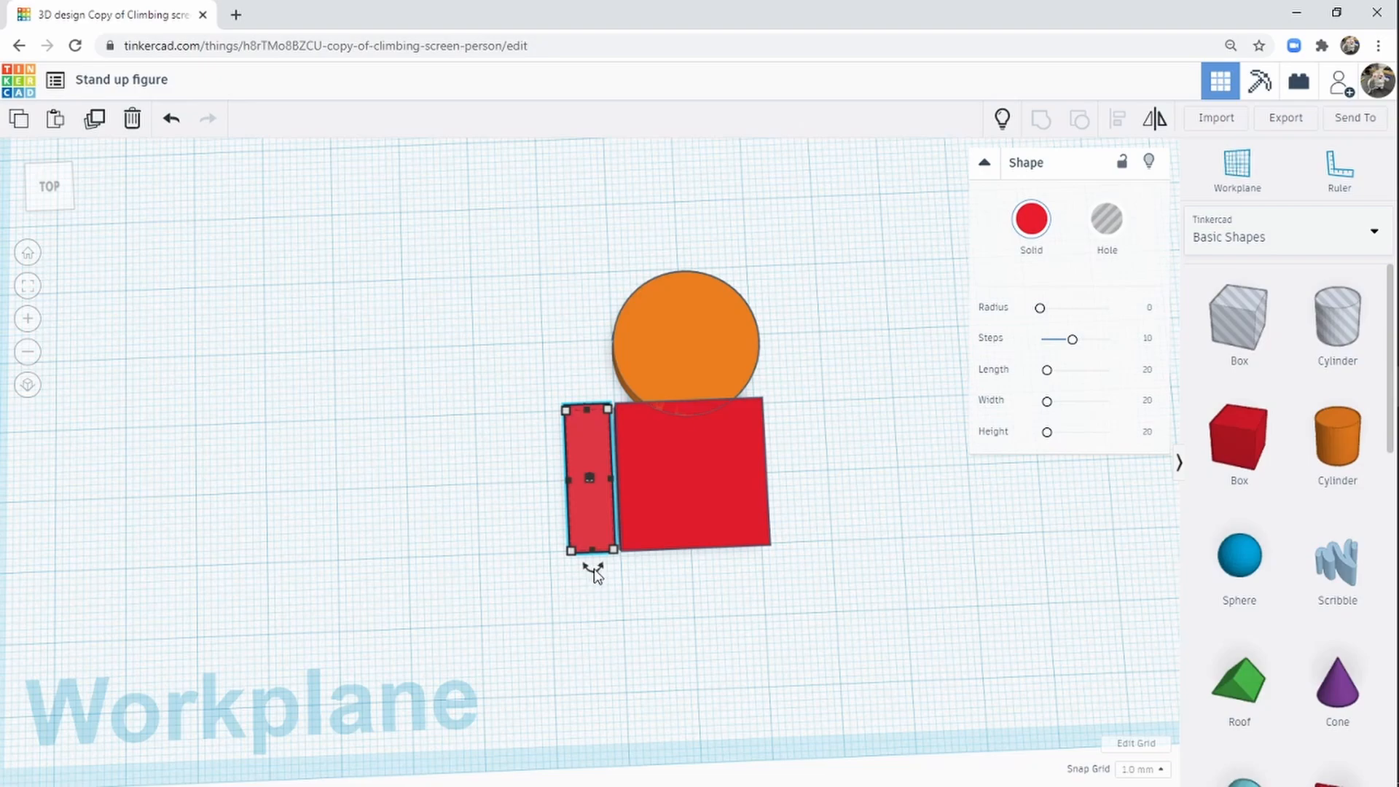
drag(595, 573, 555, 521)
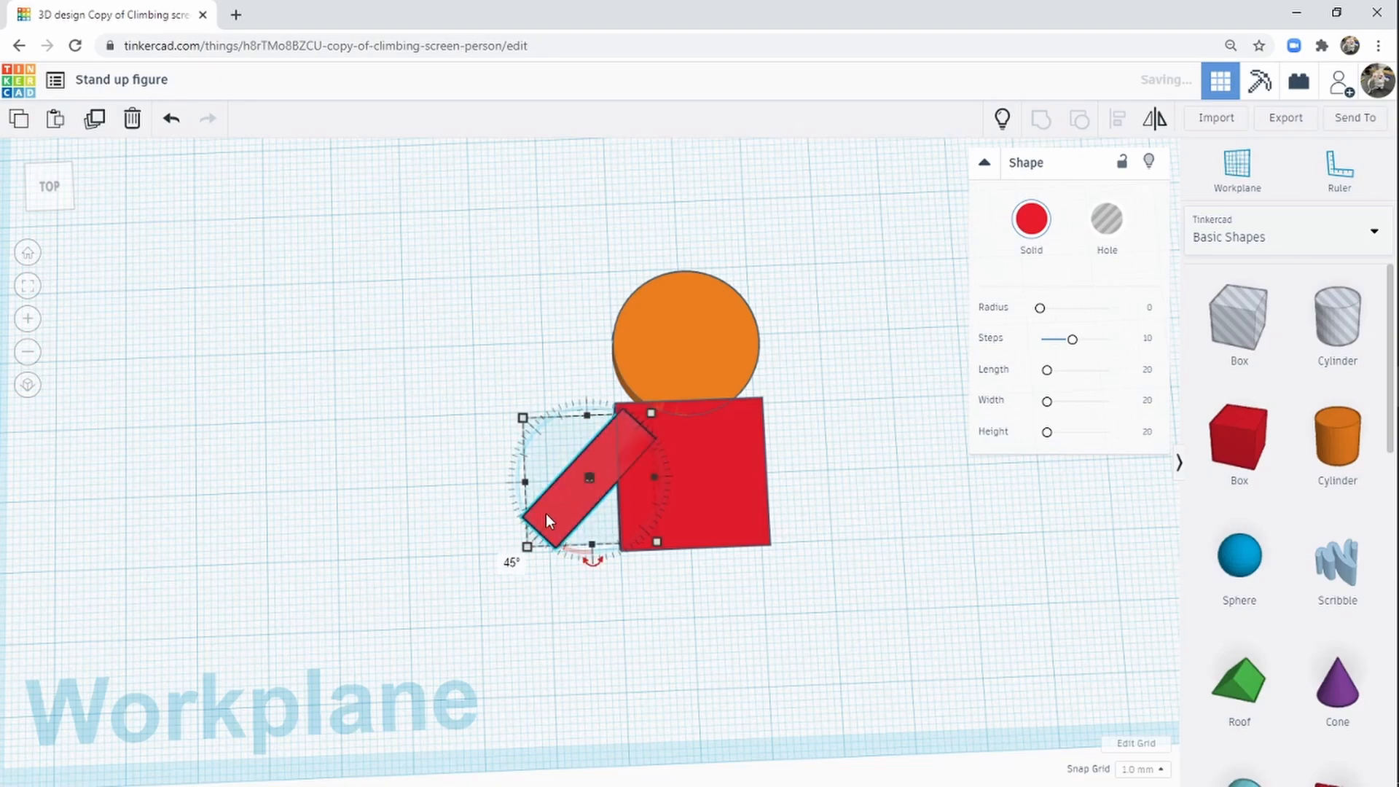
drag(596, 458, 590, 445)
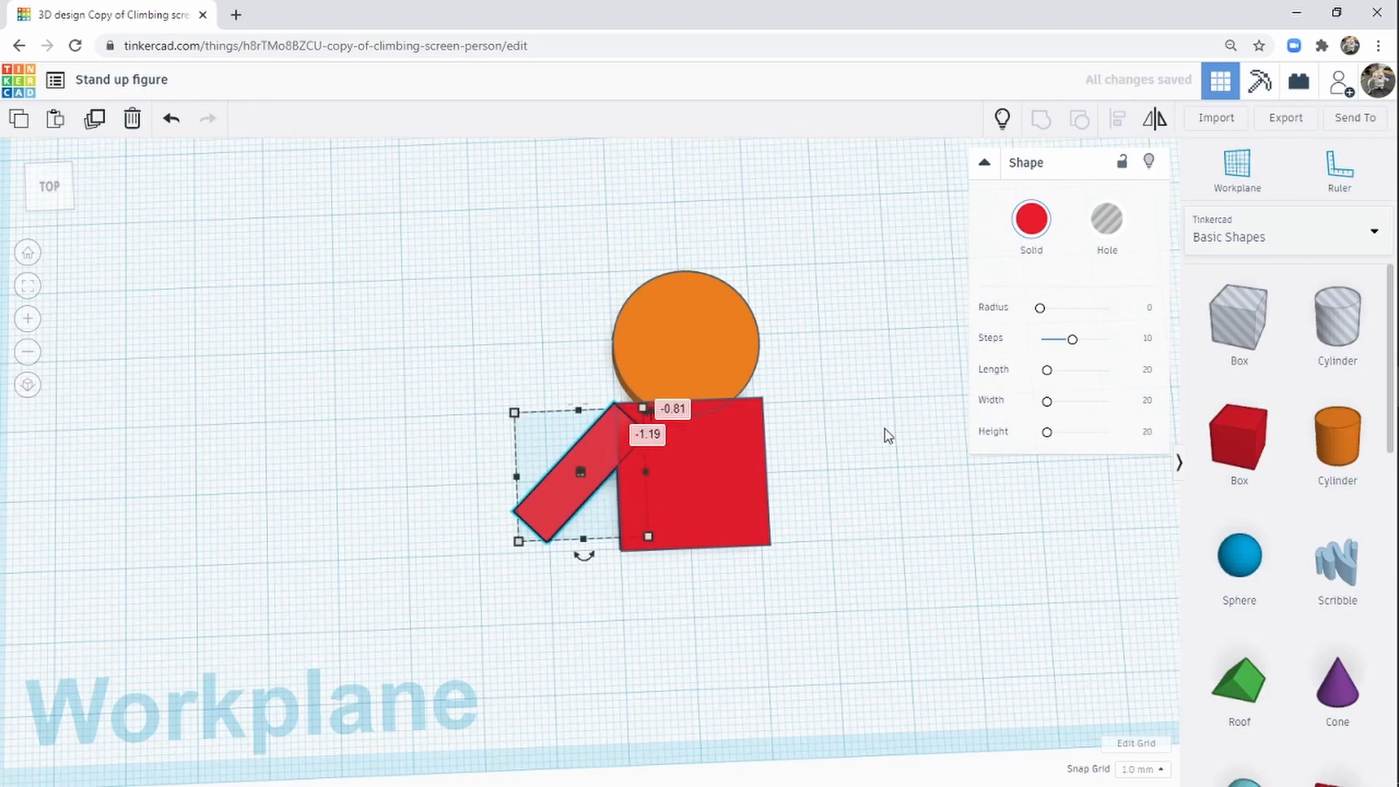
Step: Make a copy of the angled arm and place it at the body's upper-right corner, pointing up beside the head
middle_drag(888, 435, 743, 571)
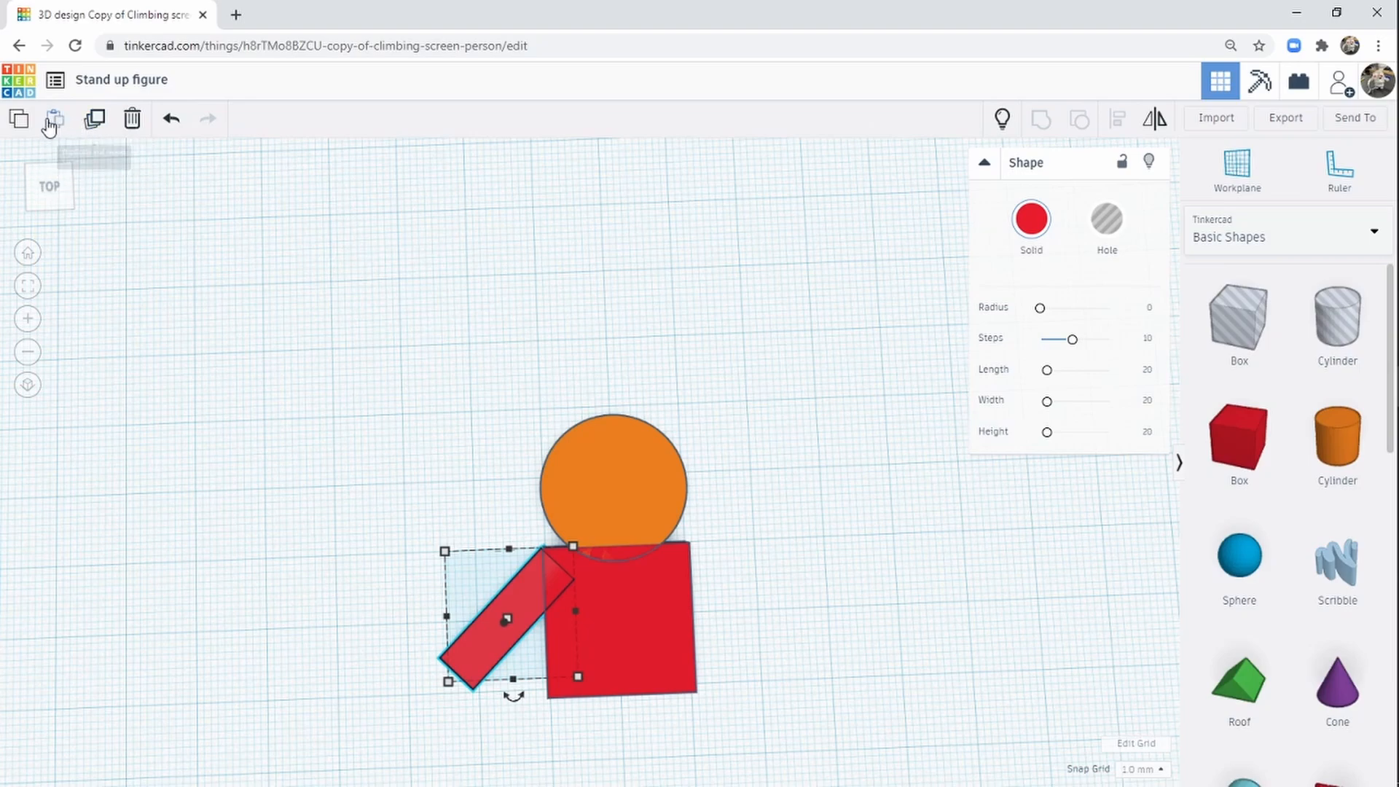
click(19, 122)
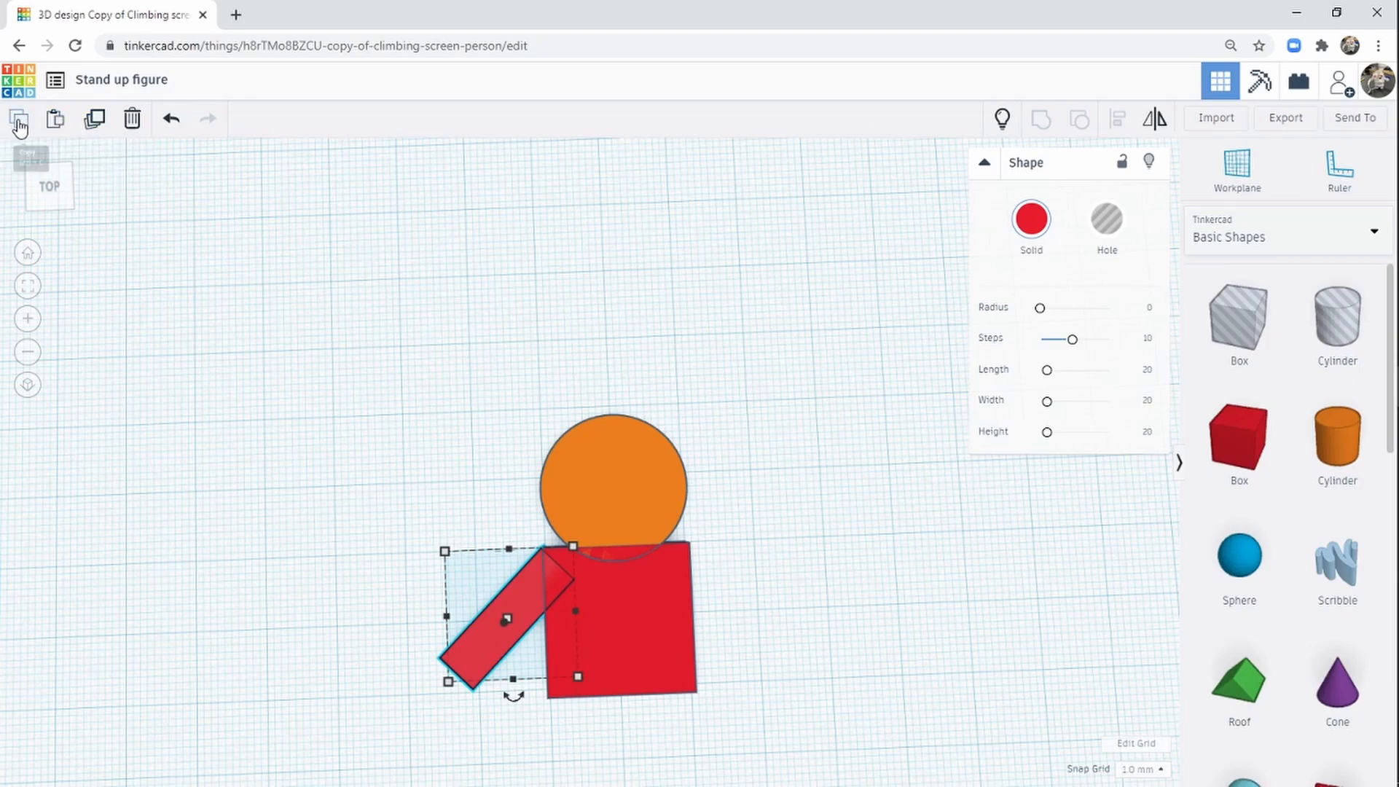
click(56, 125)
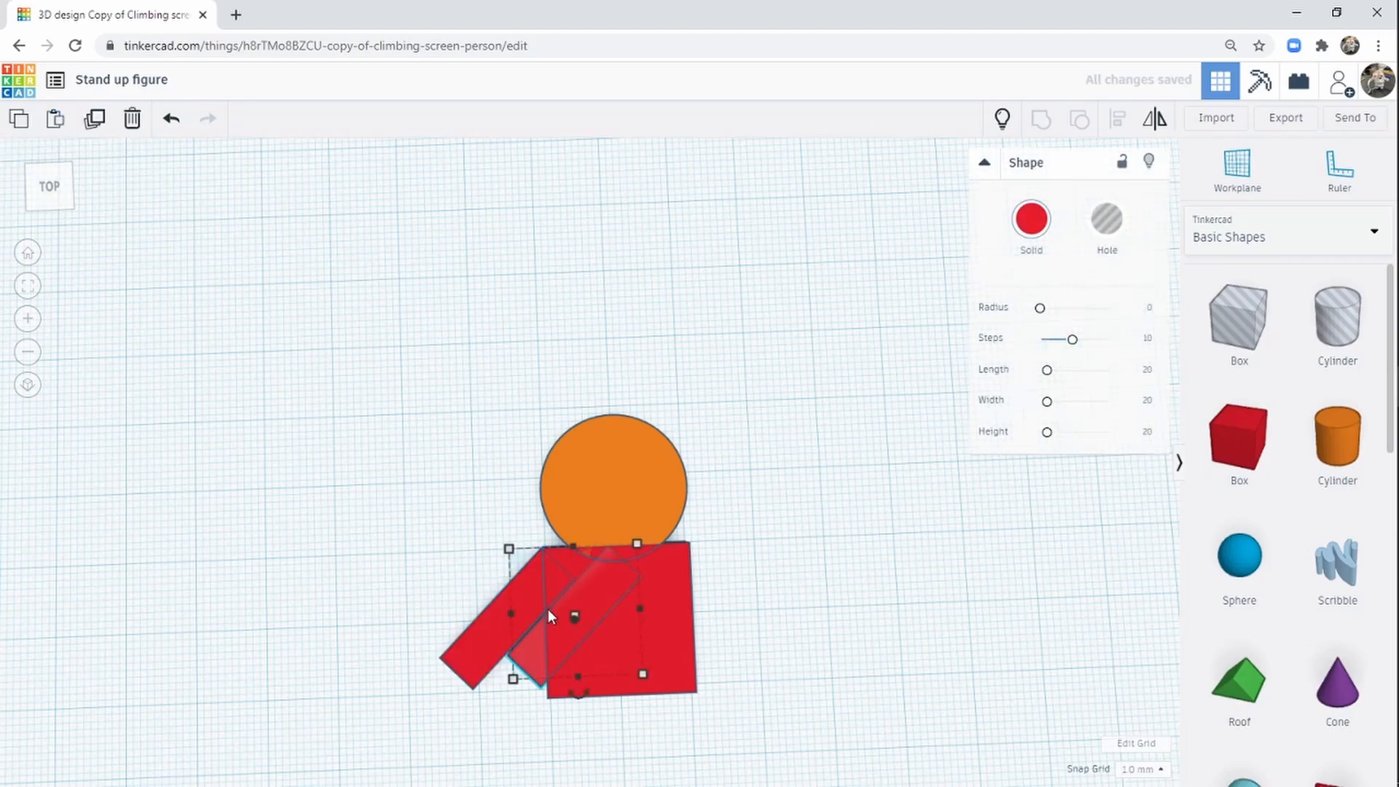
drag(530, 649, 678, 567)
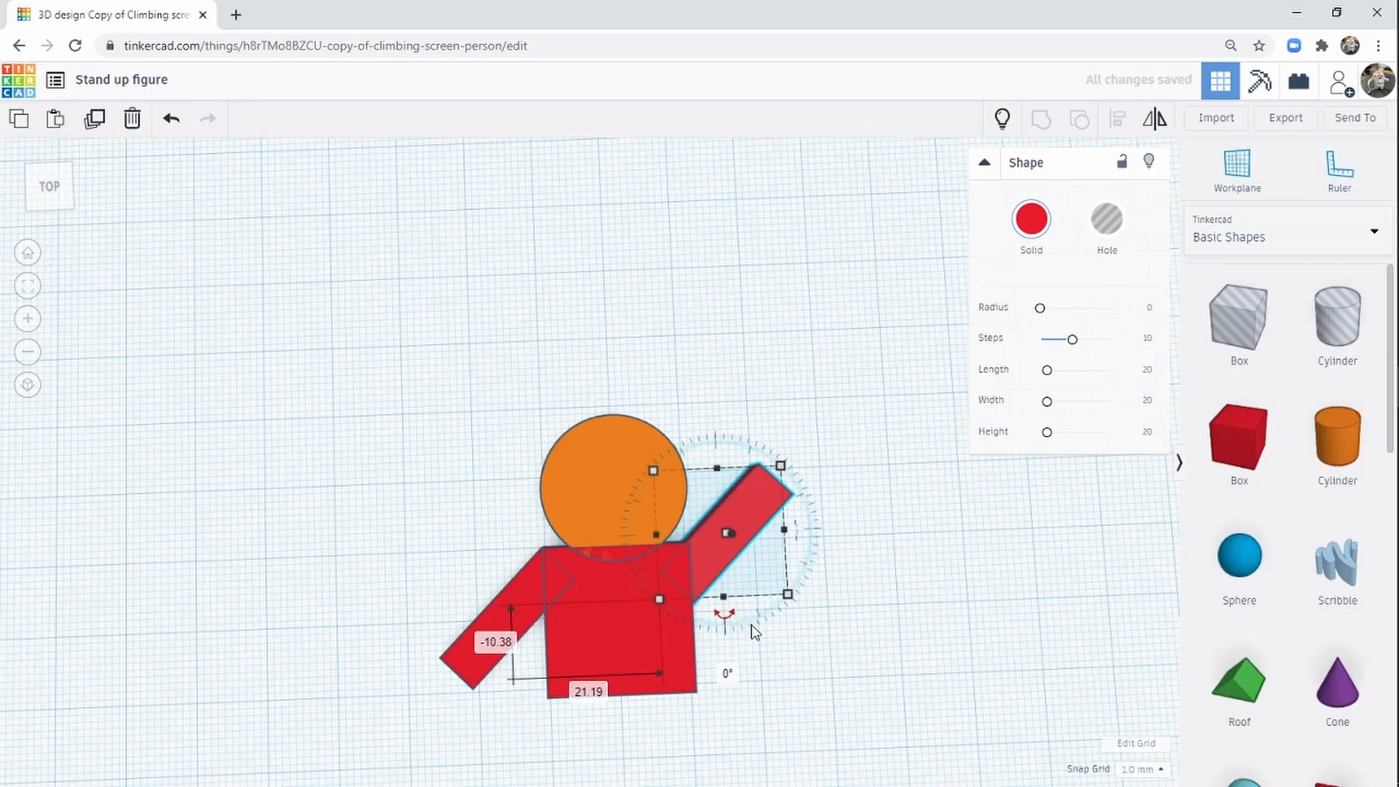
Step: Try mirroring the raised arm left to right and lowering it to the shoulder, and undo both changes
middle_drag(770, 705, 783, 585)
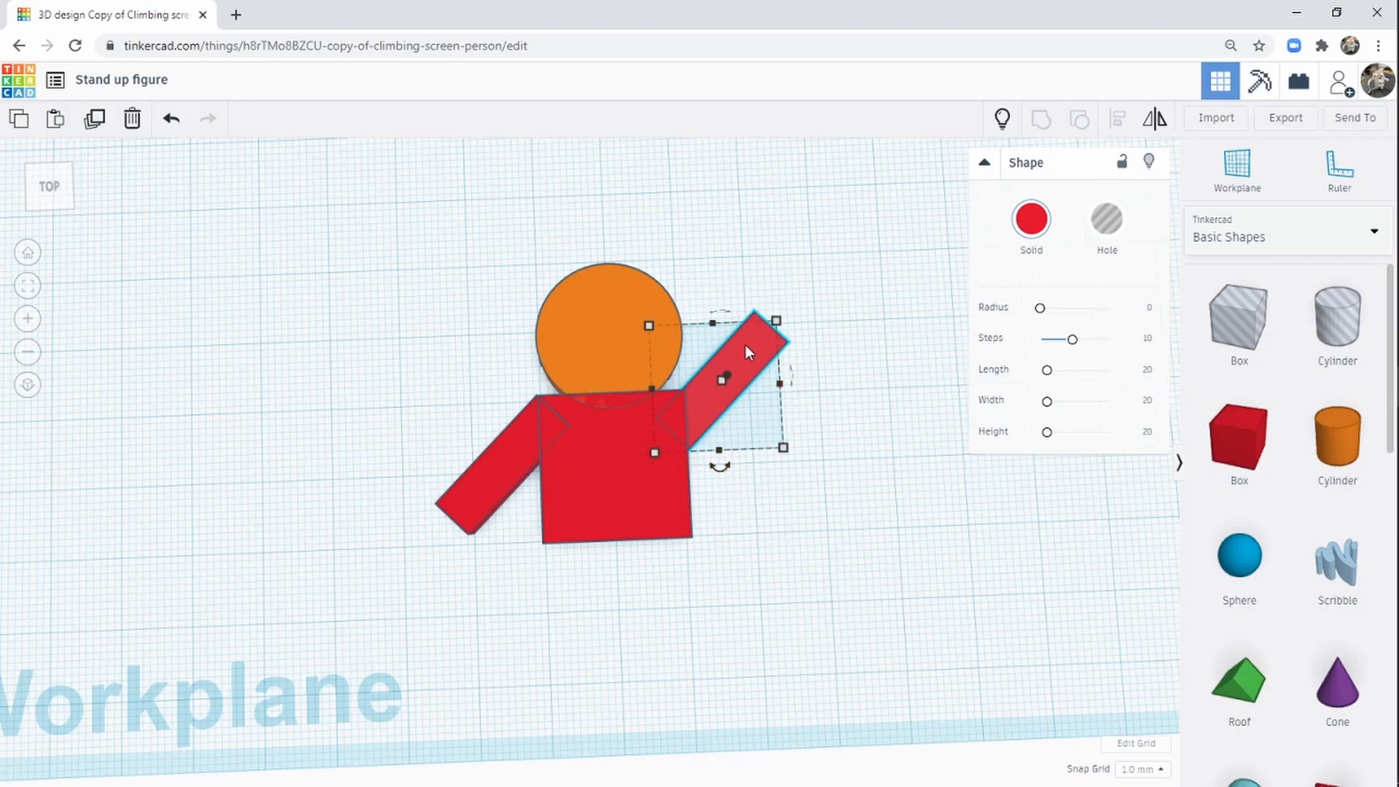
click(1156, 121)
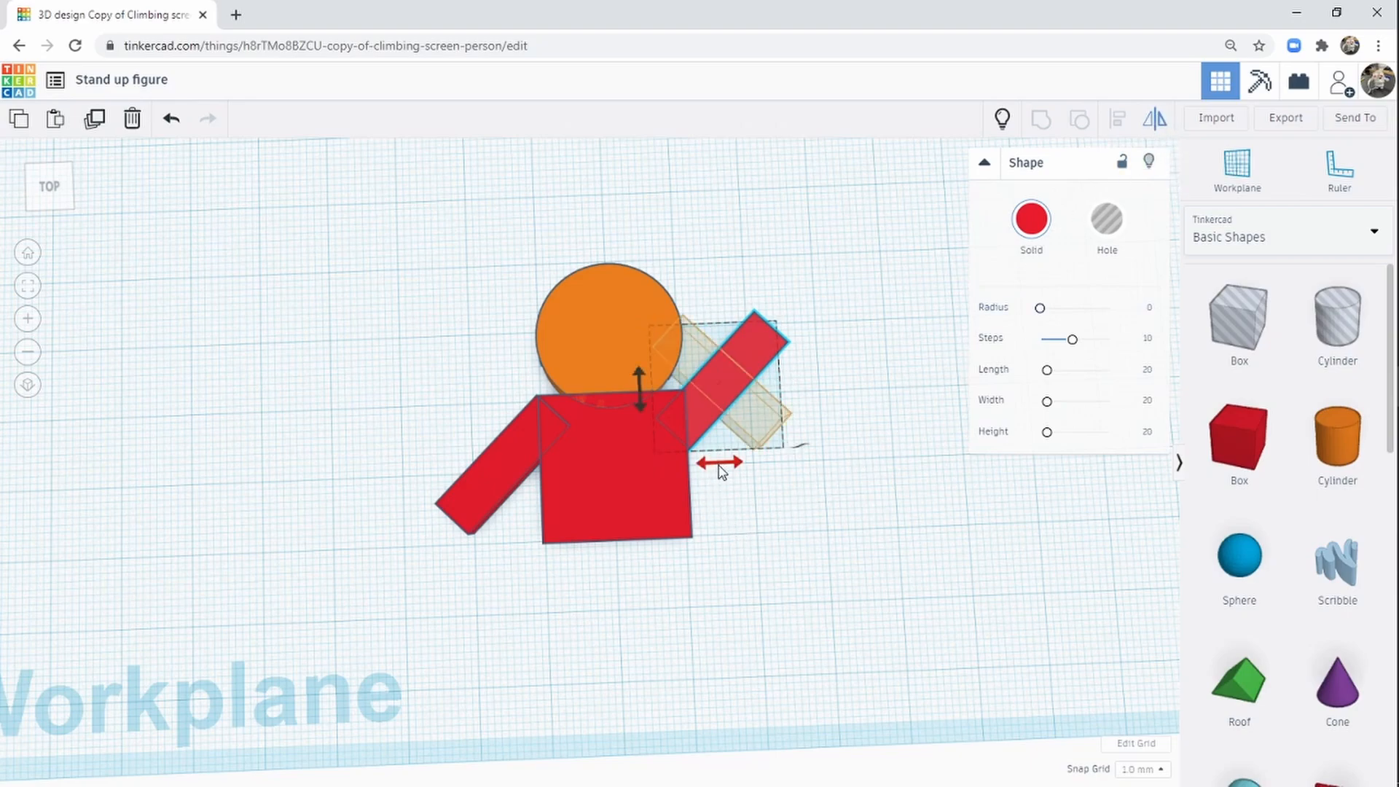
click(719, 463)
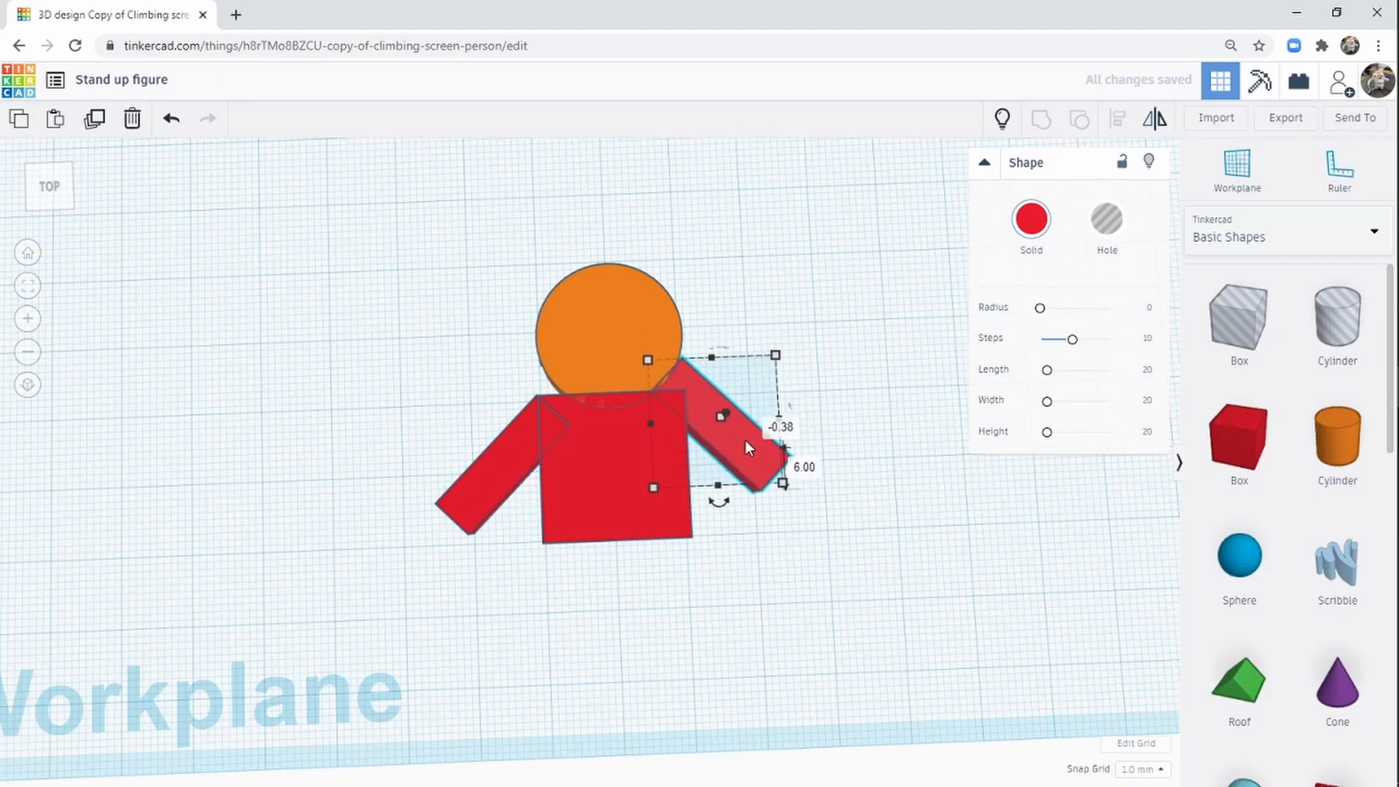
drag(748, 468, 745, 467)
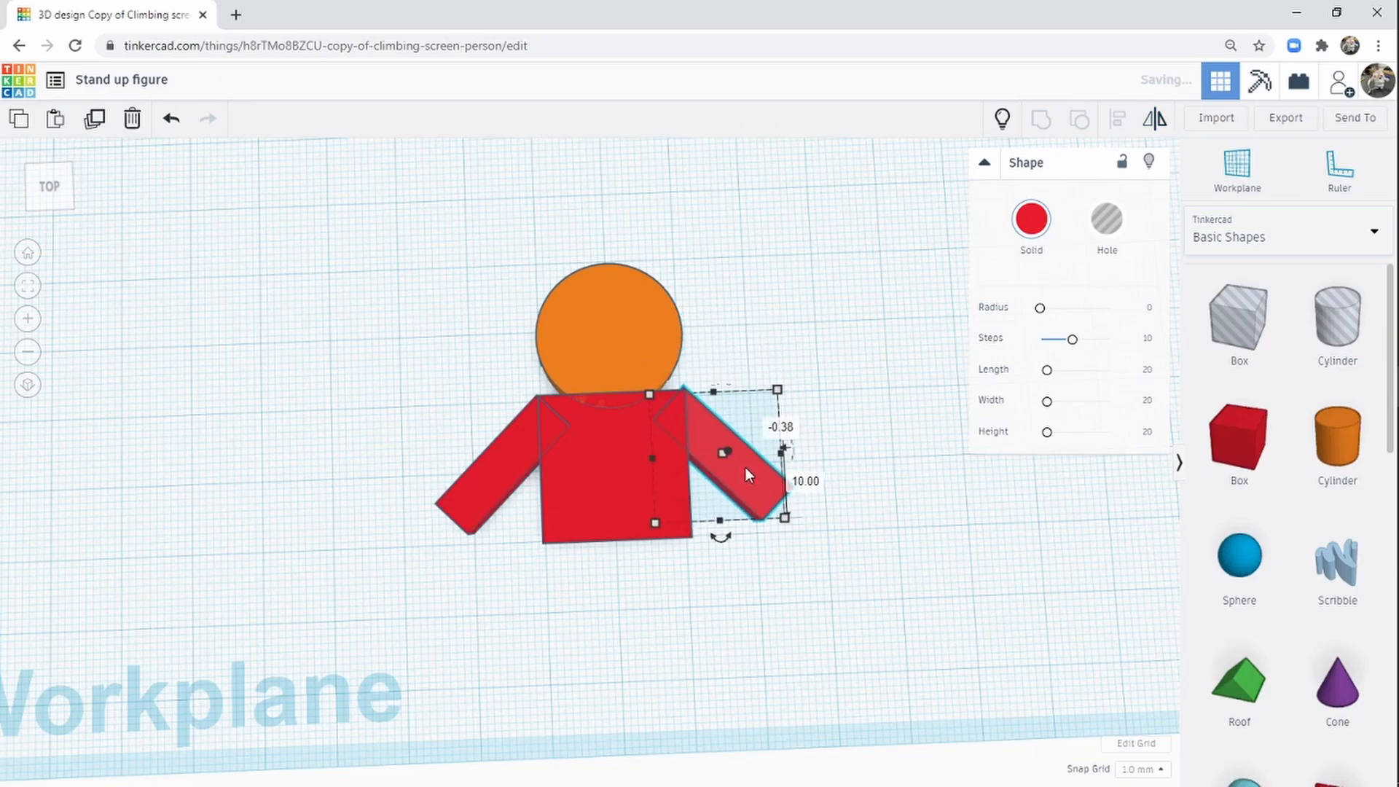
right_drag(702, 643, 706, 735)
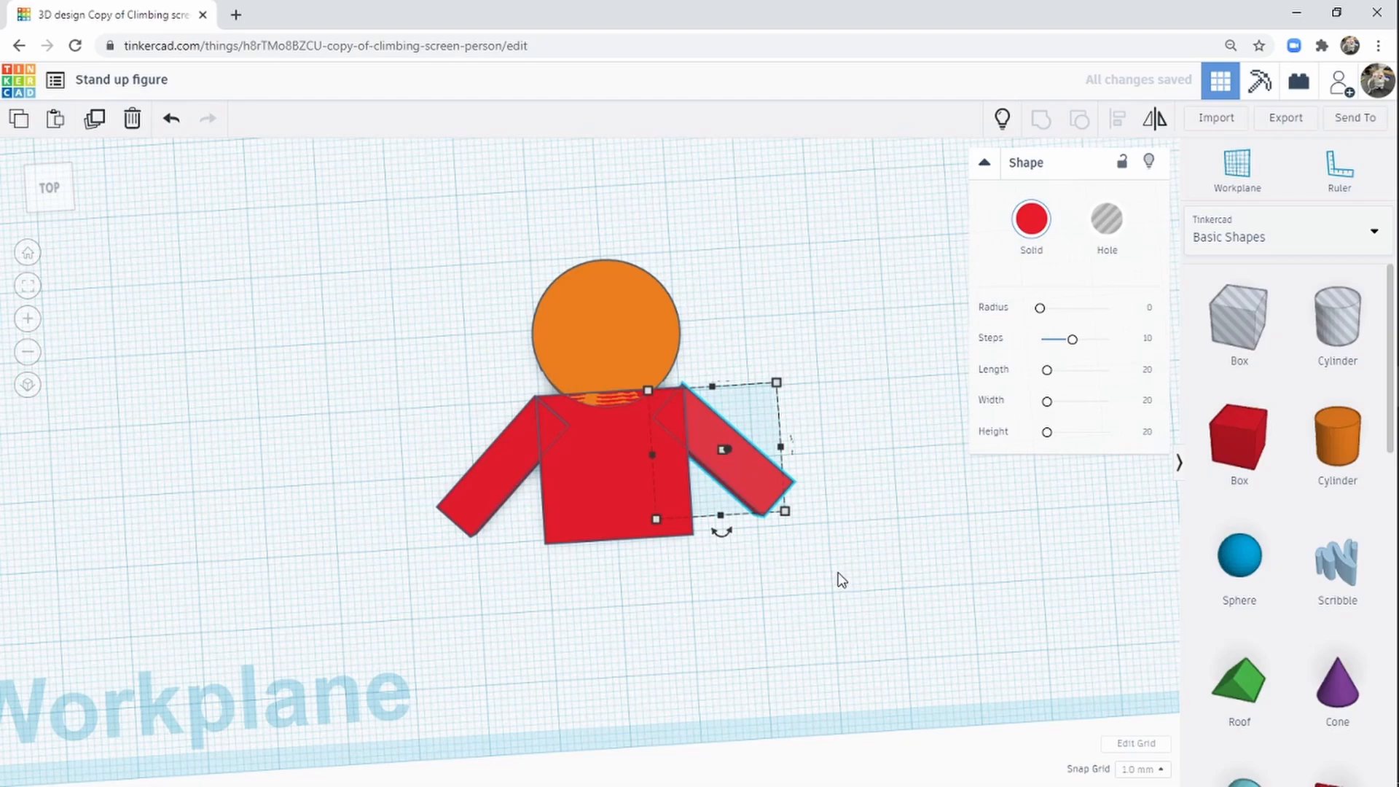
click(171, 119)
click(172, 119)
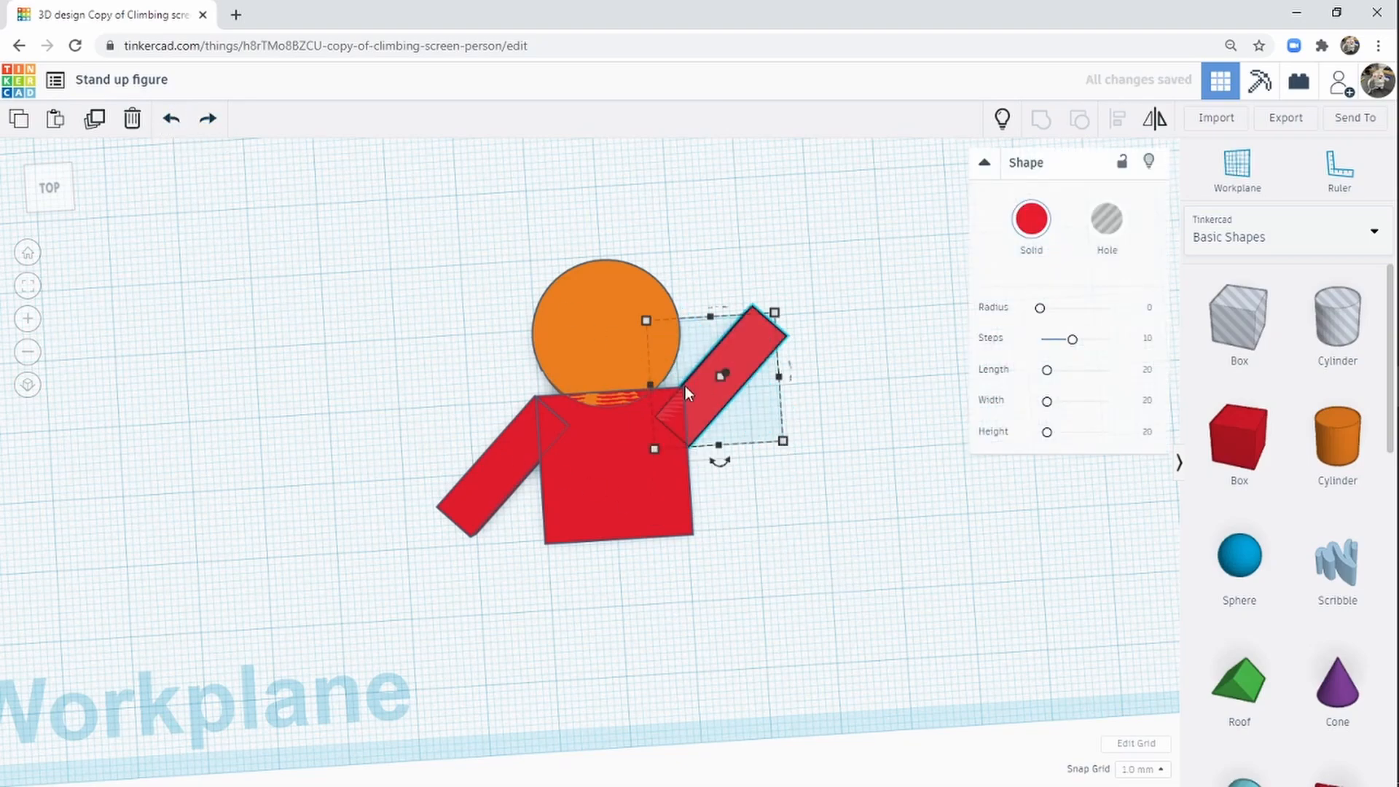
Step: Make a copy of the body box, place it under the body's lower-right corner as a leg, and narrow it to 7 mm
right_drag(701, 617, 707, 650)
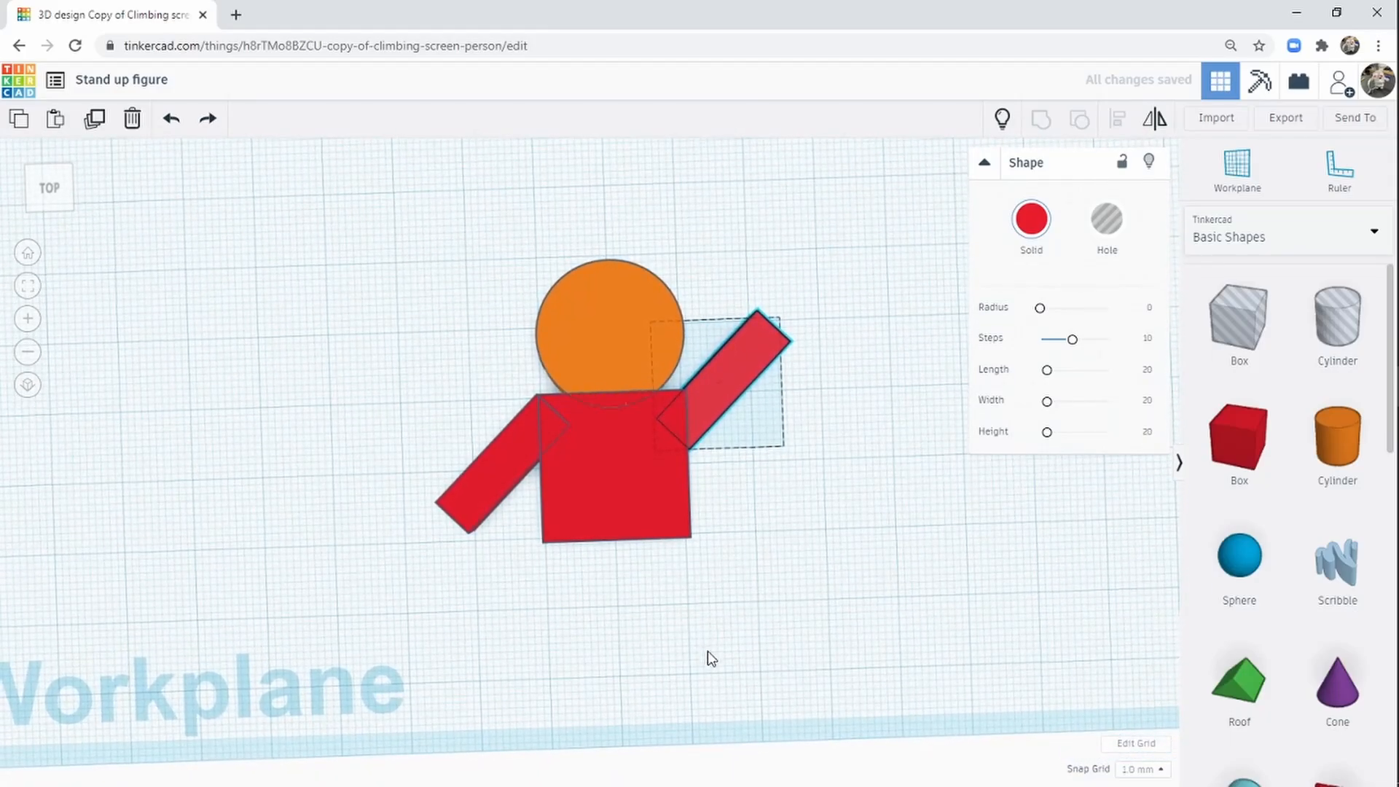
click(628, 509)
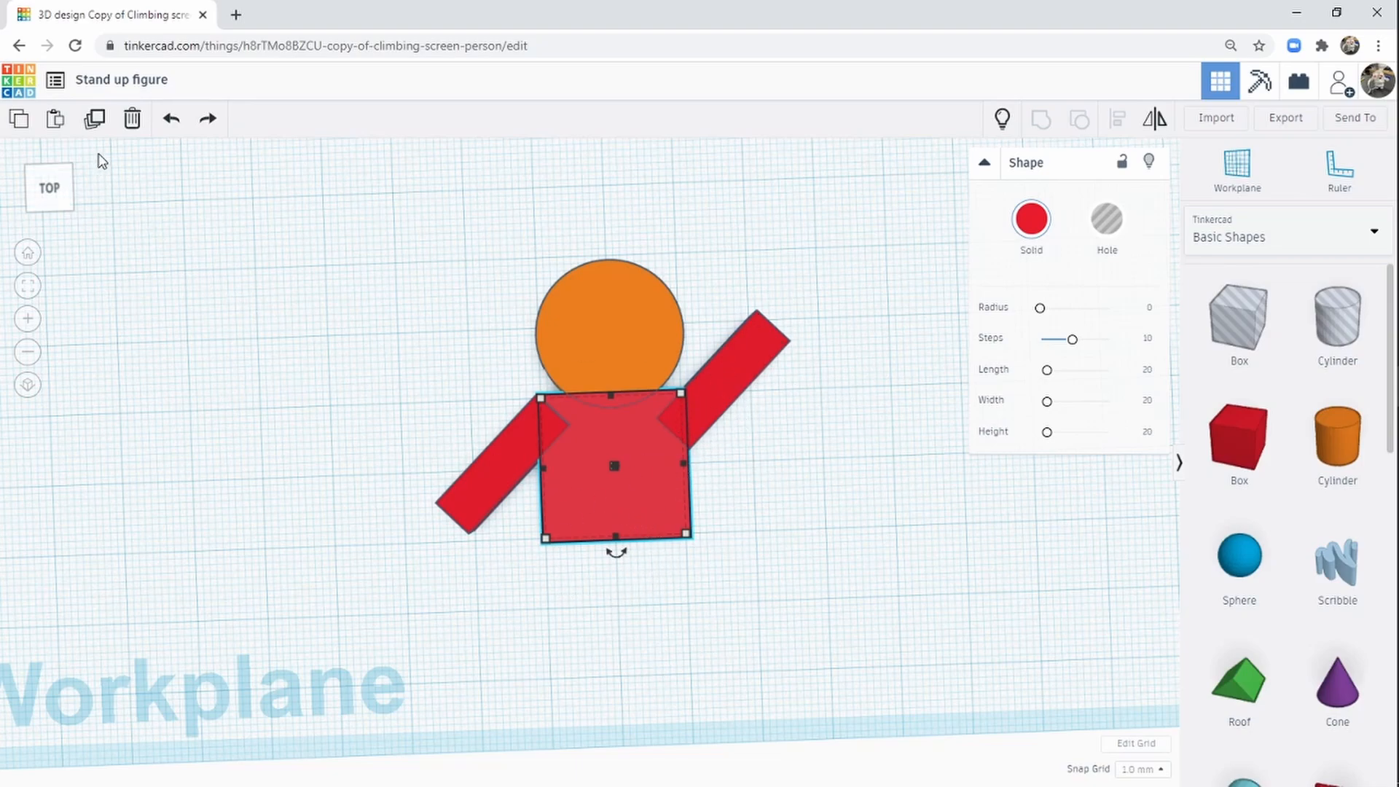
click(20, 122)
click(55, 120)
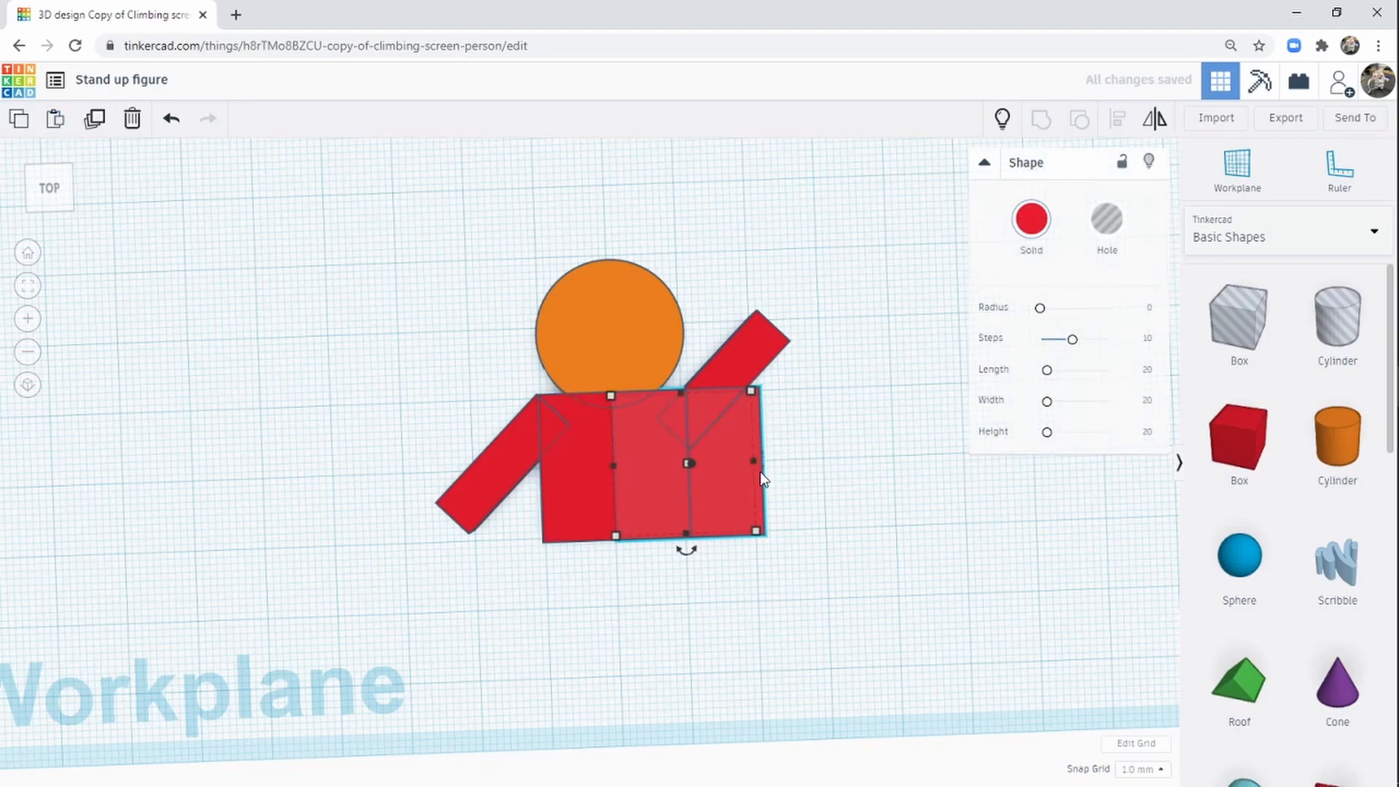
drag(752, 460, 690, 609)
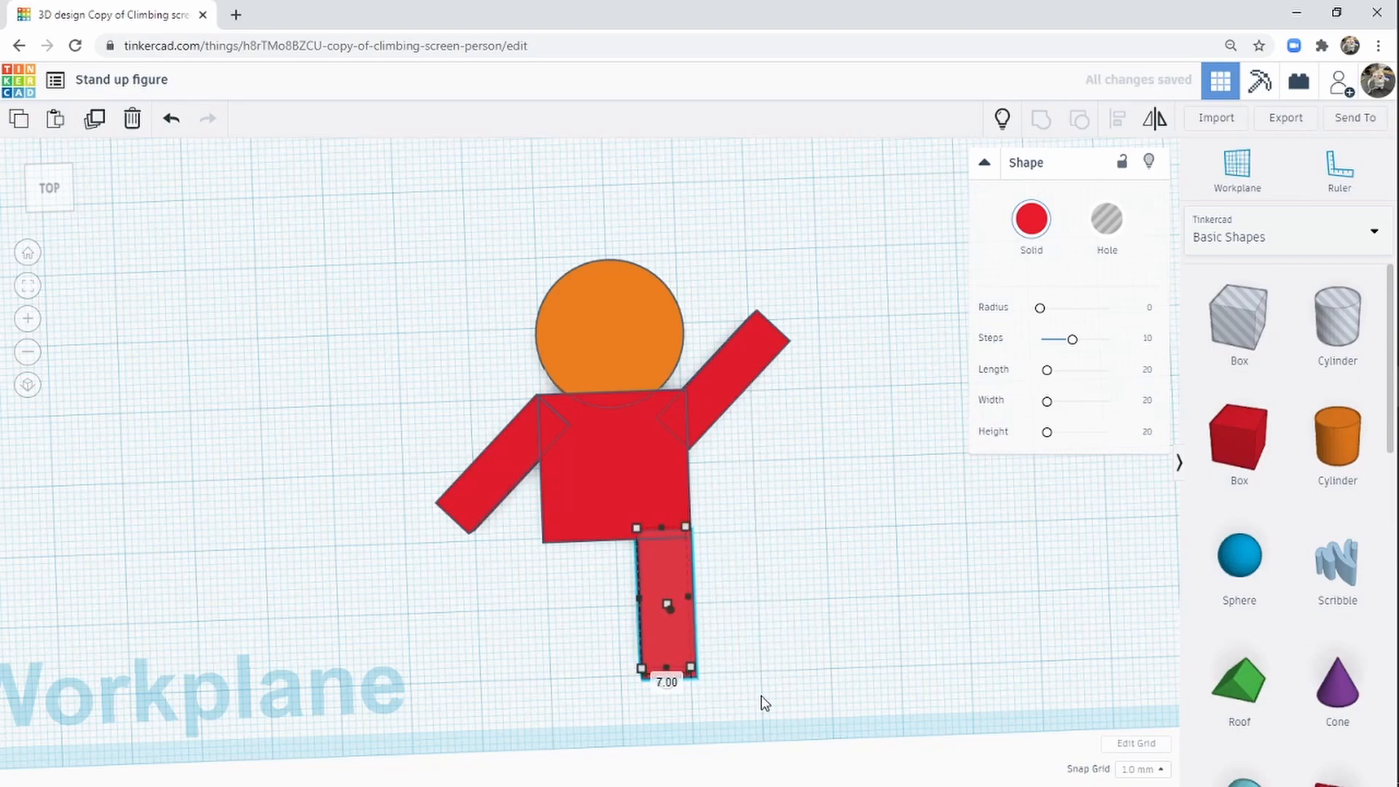
Step: Make a copy of the leg and place it under the body, in line with the body's left edge
middle_drag(745, 541, 814, 444)
mouse_move(819, 437)
right_down()
mouse_move(798, 448)
mouse_move(829, 450)
right_up()
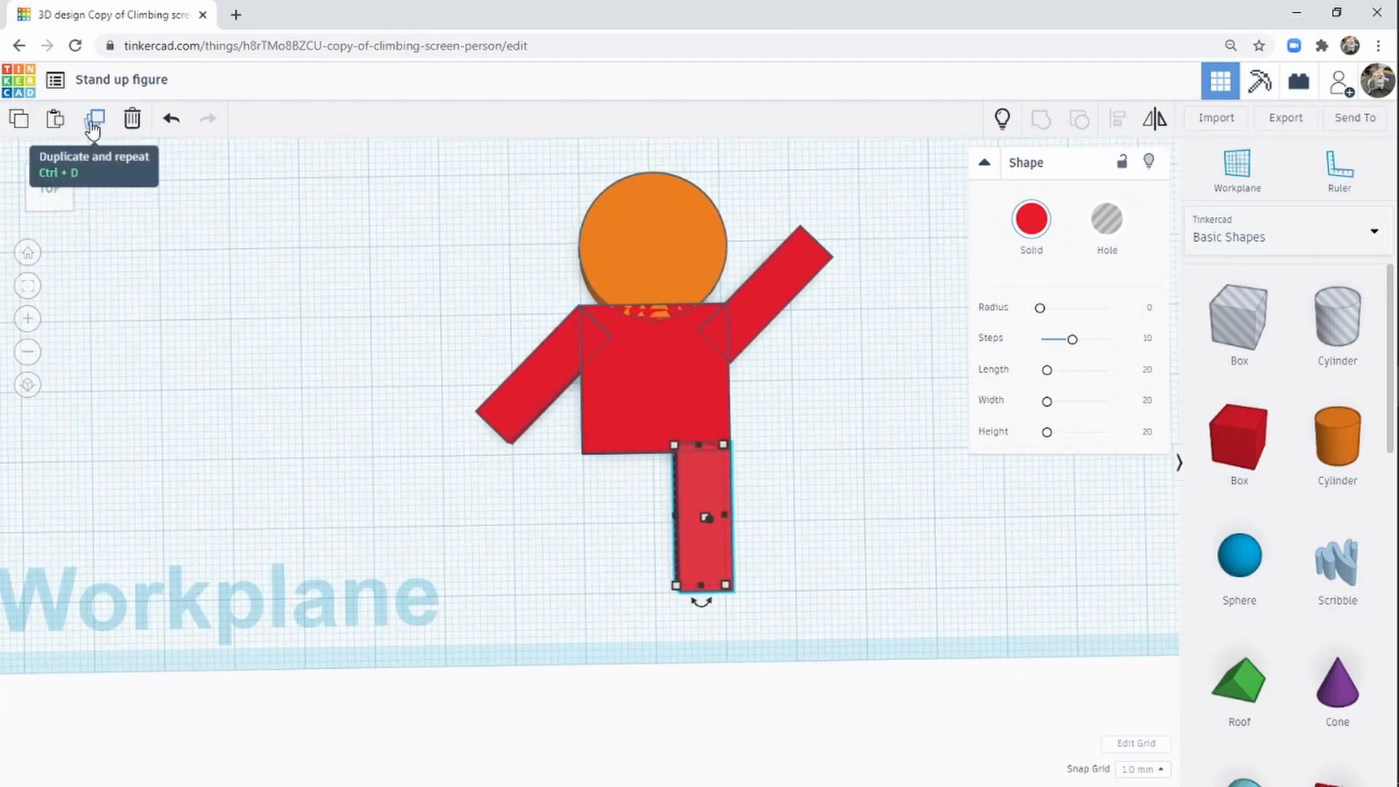
click(19, 120)
click(54, 120)
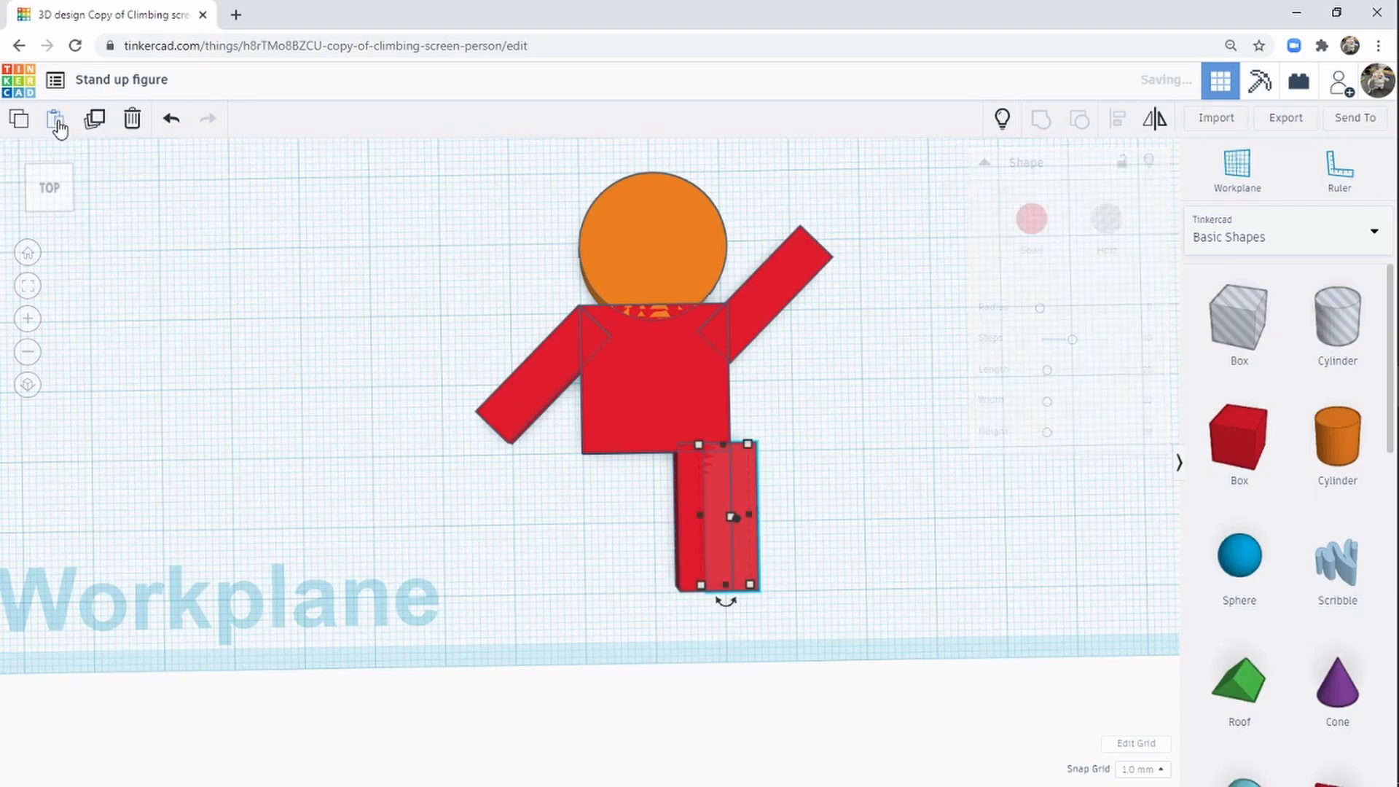
drag(741, 484, 621, 485)
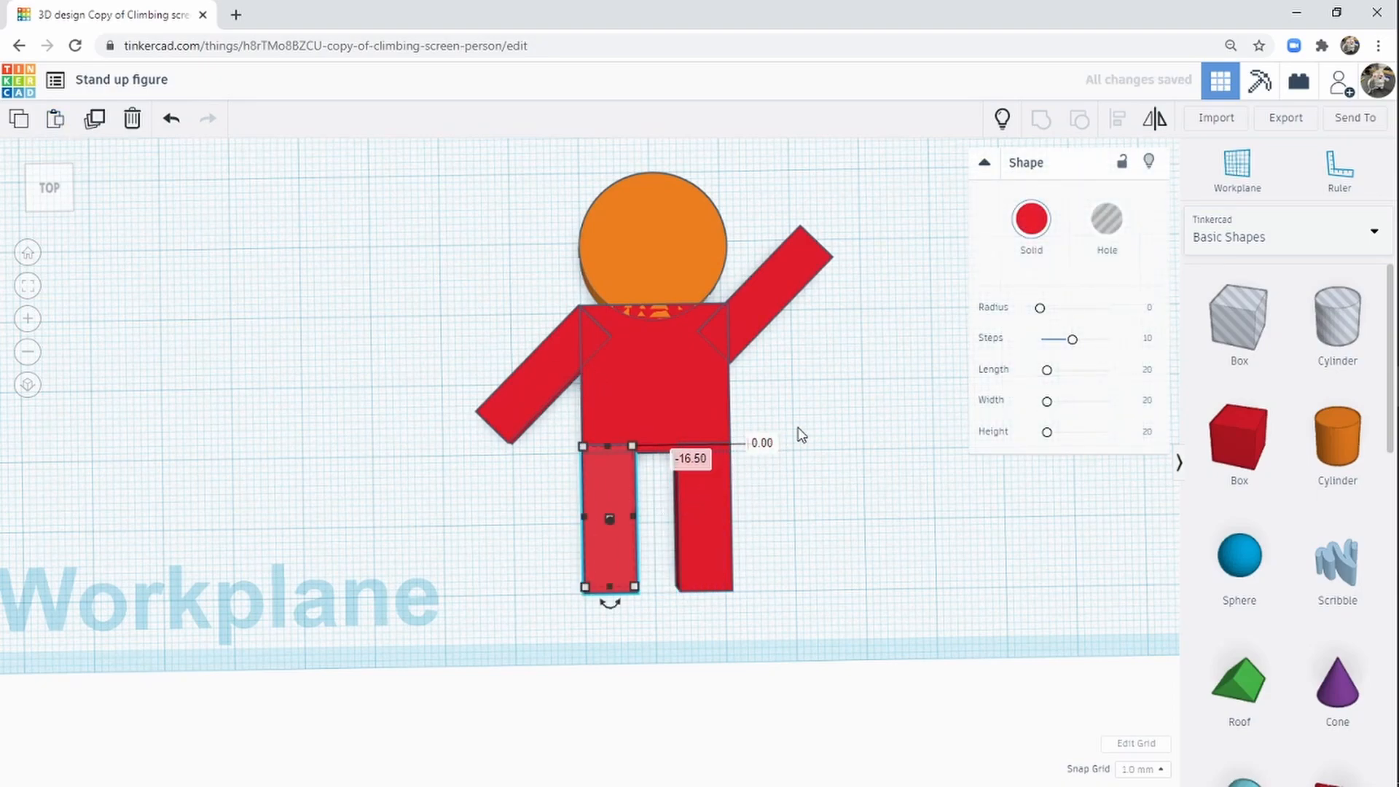
Step: Rotate the left leg 12° so it splays outward, and nudge it left until its upper corner meets the body's left edge
middle_drag(817, 315, 675, 397)
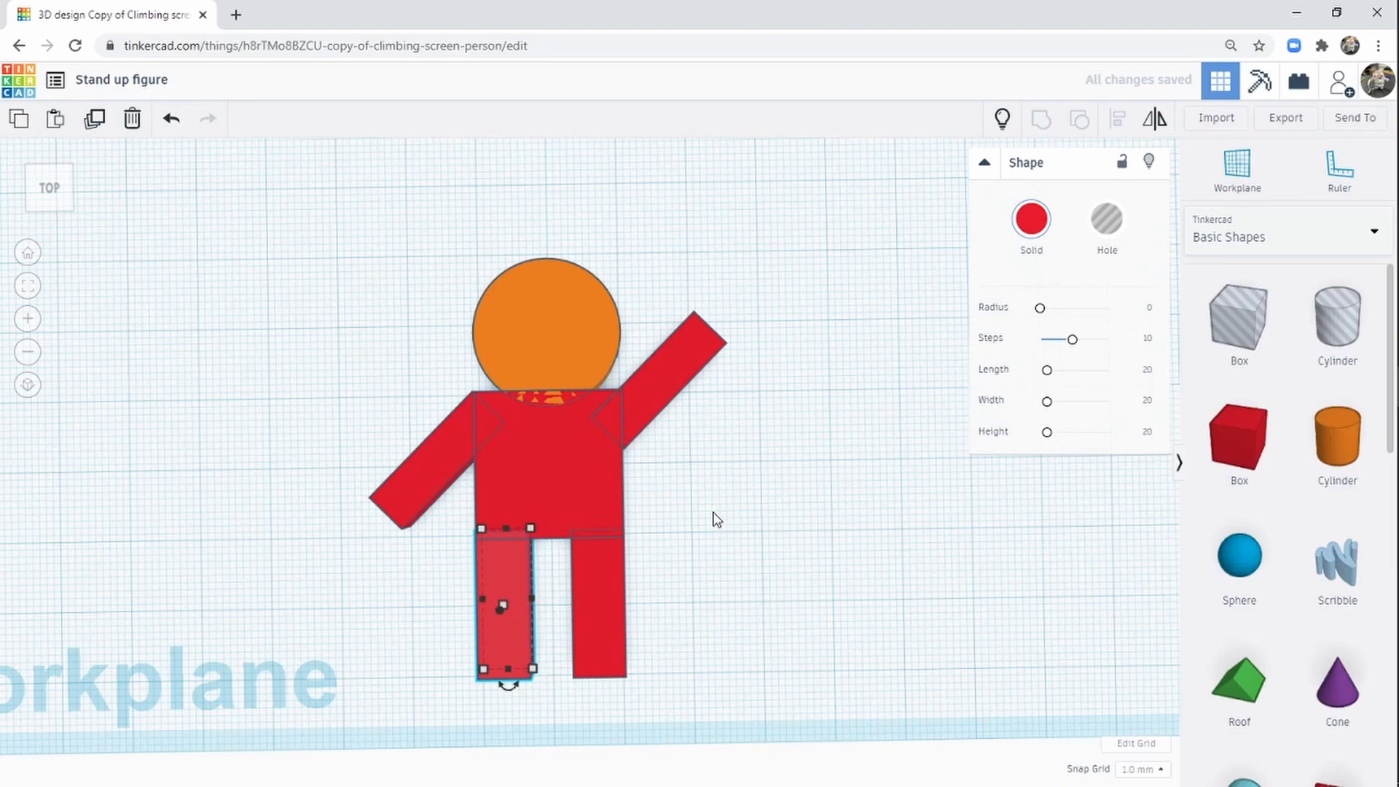
right_drag(728, 561, 727, 619)
middle_drag(754, 529, 796, 484)
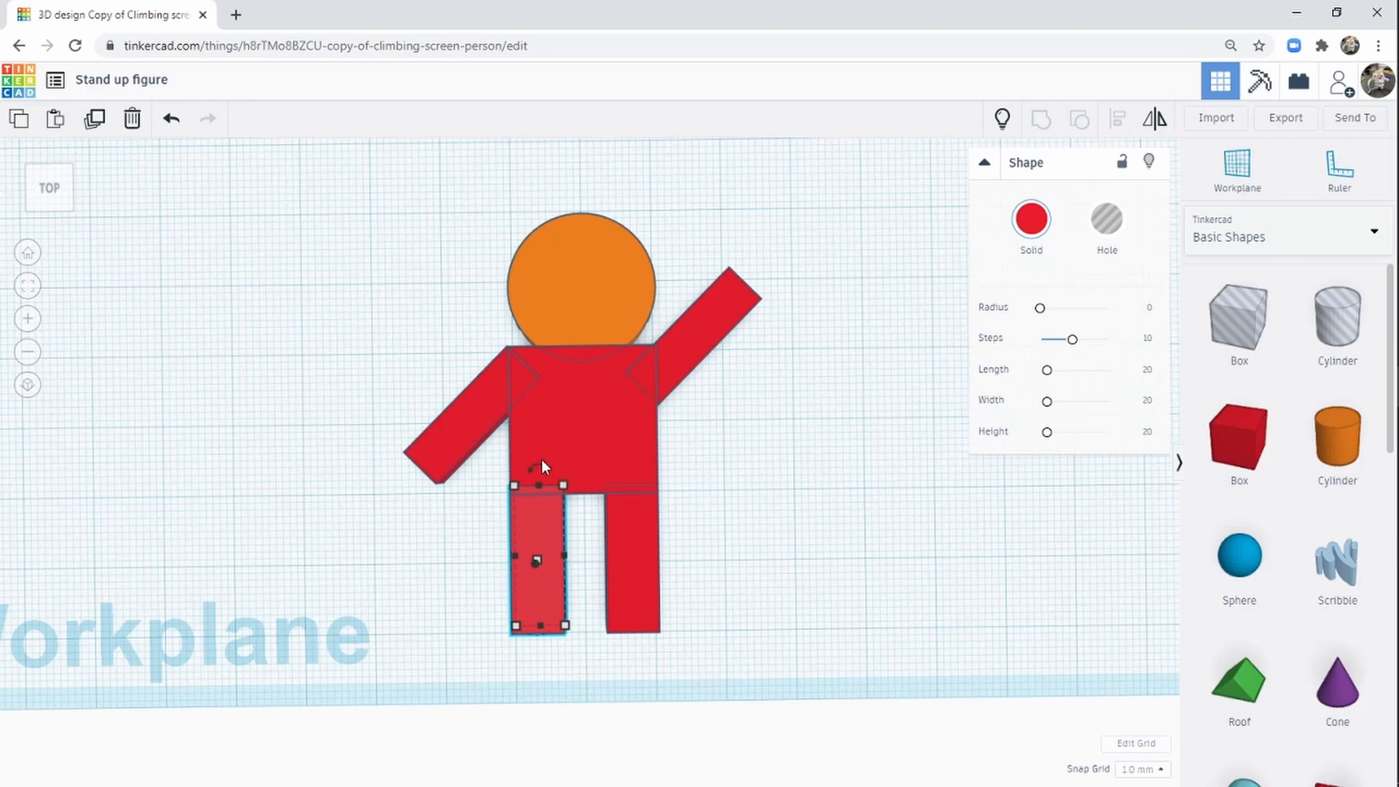
drag(541, 460, 563, 424)
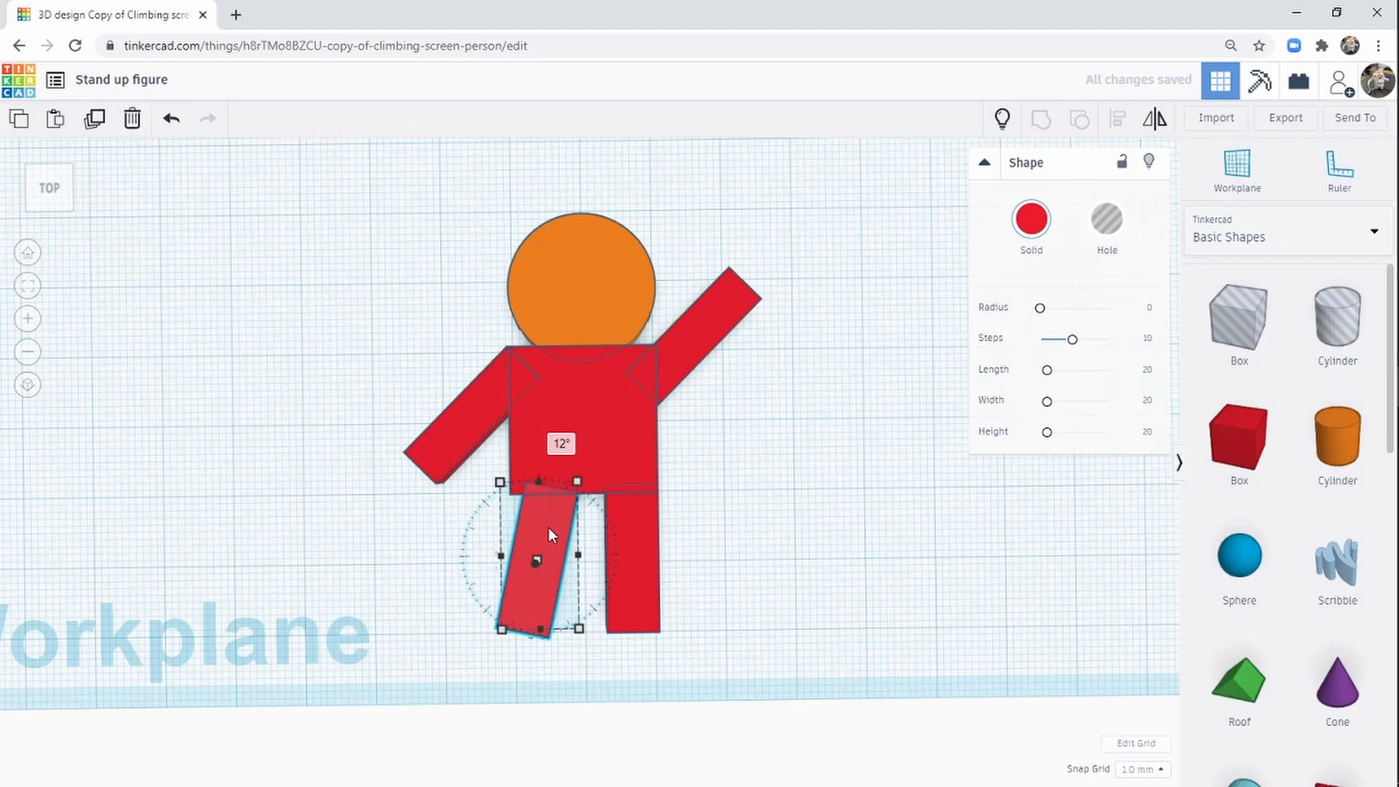
drag(549, 527, 539, 526)
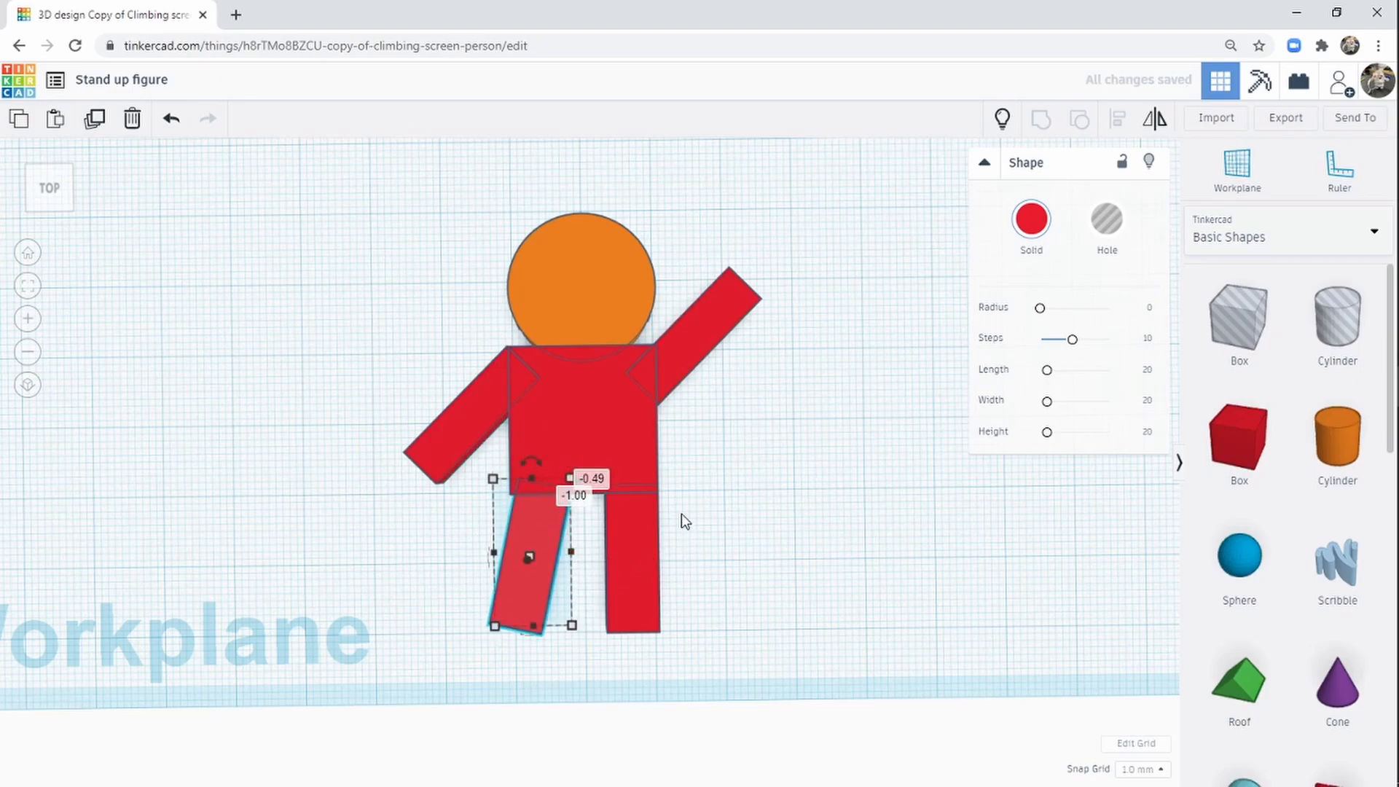
key(Left)
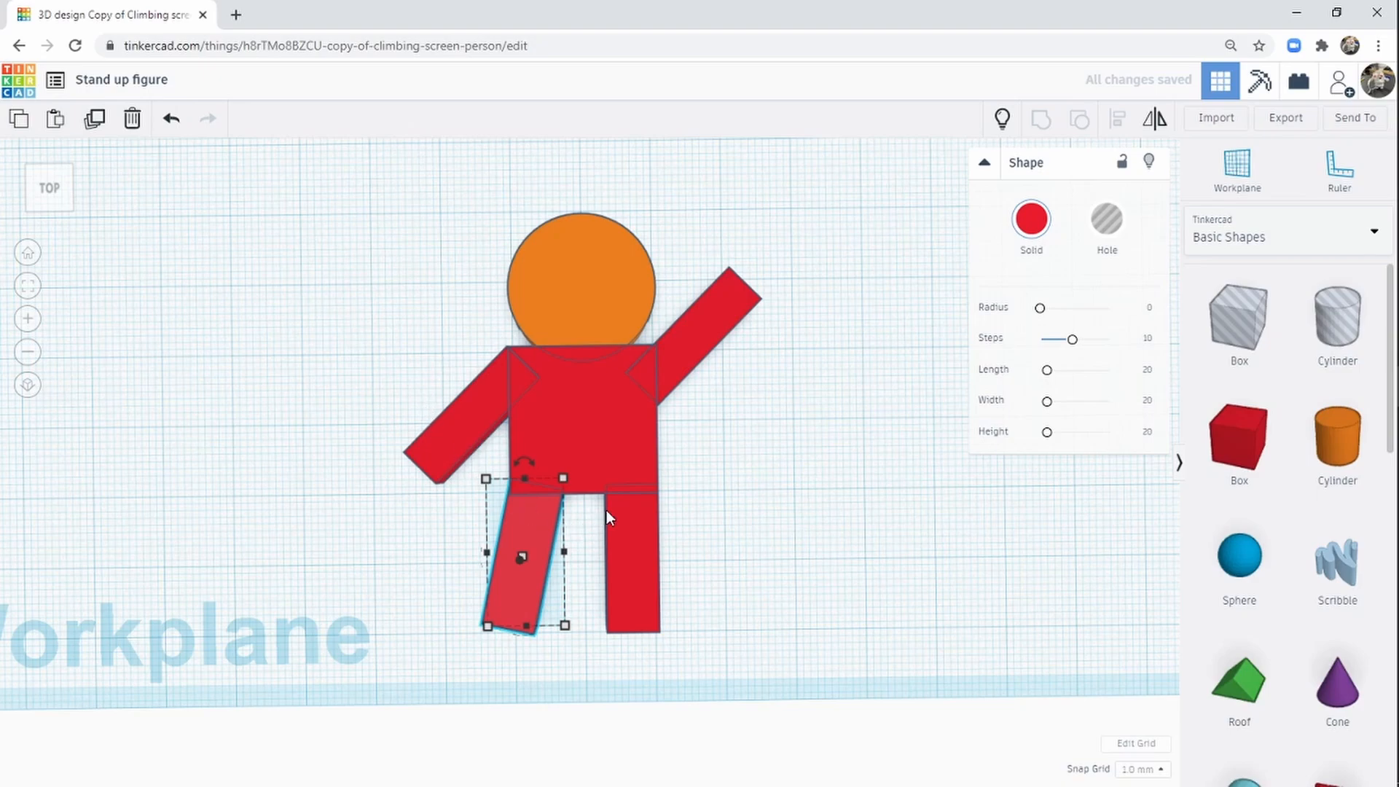
Step: Paste another copy of the straight leg and place it just to the right of the right leg
middle_drag(732, 509, 786, 440)
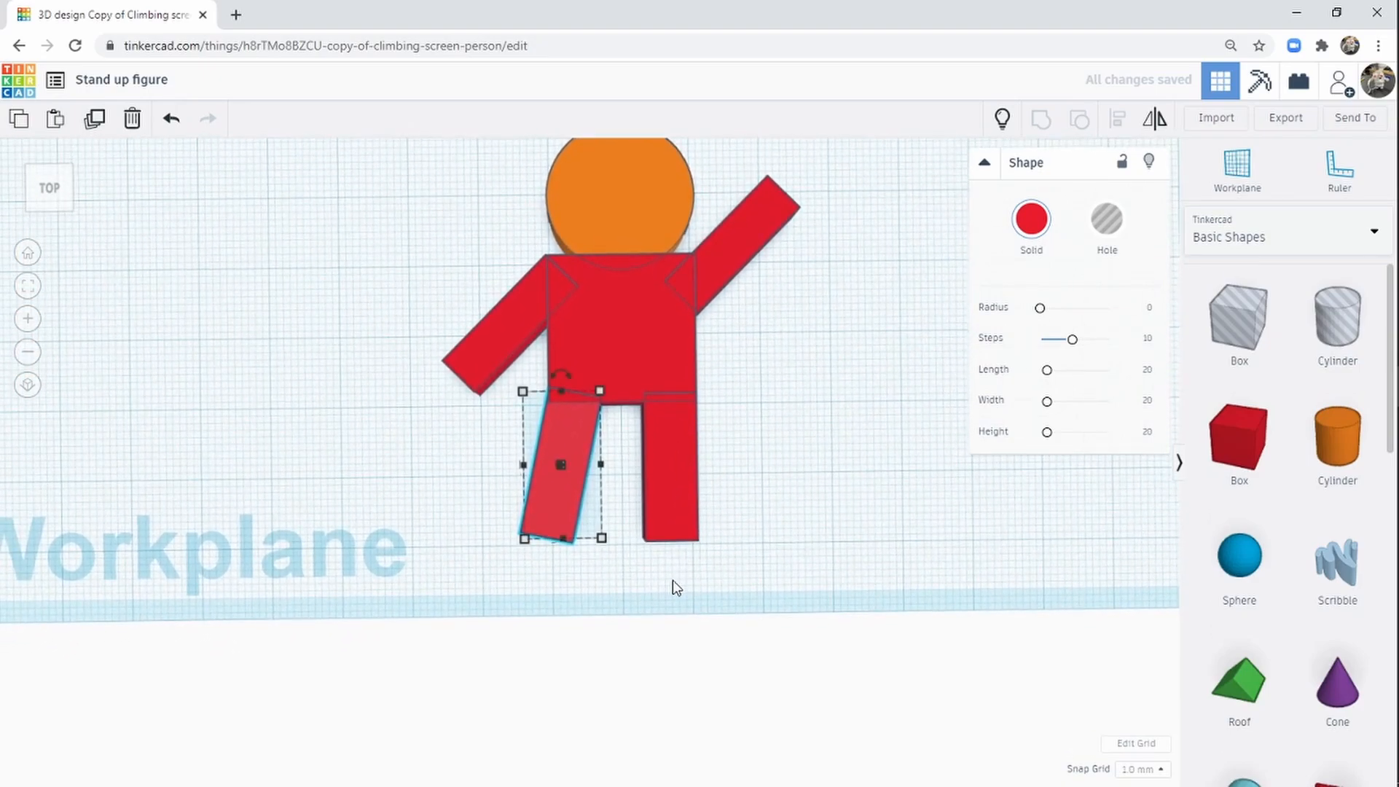
right_drag(672, 581, 520, 456)
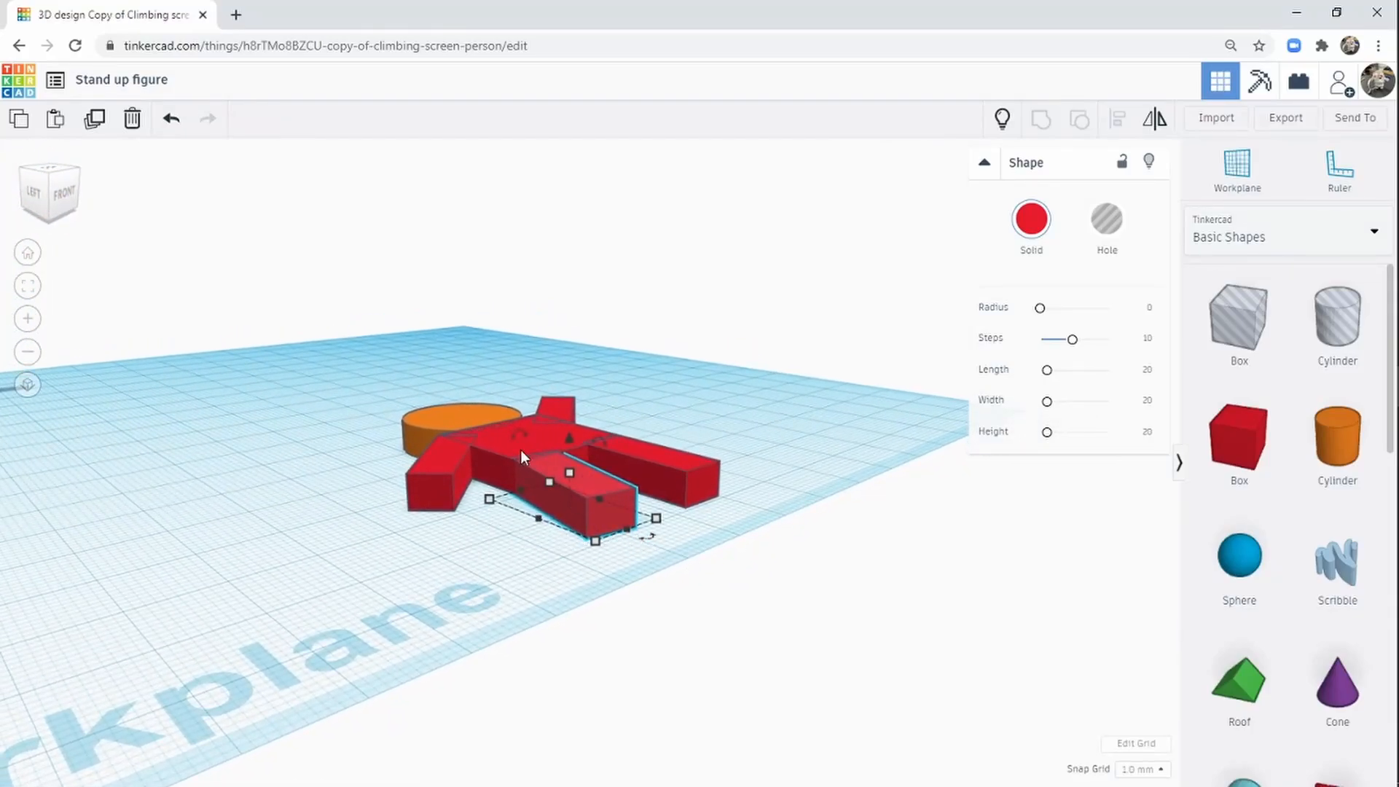
click(708, 495)
mouse_move(648, 451)
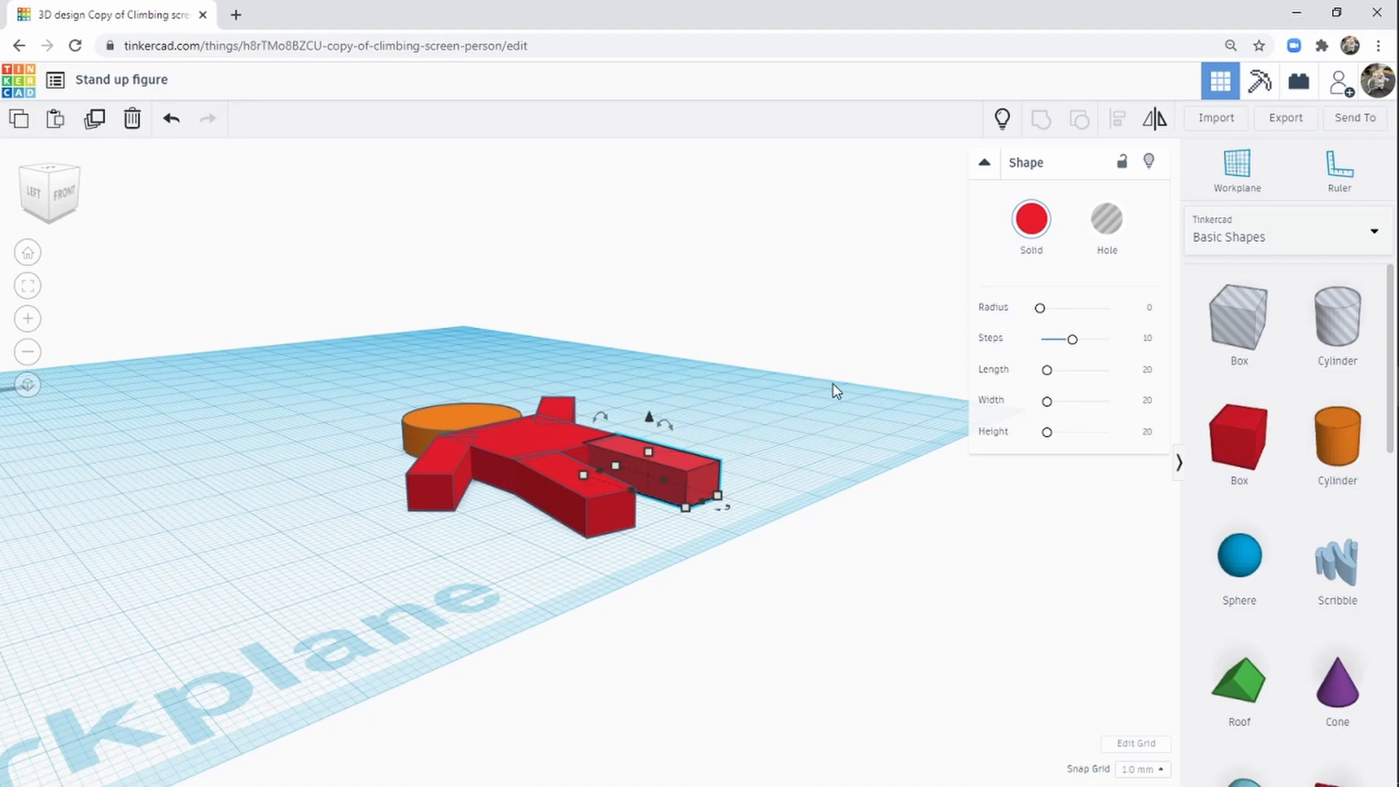
right_drag(833, 383, 654, 565)
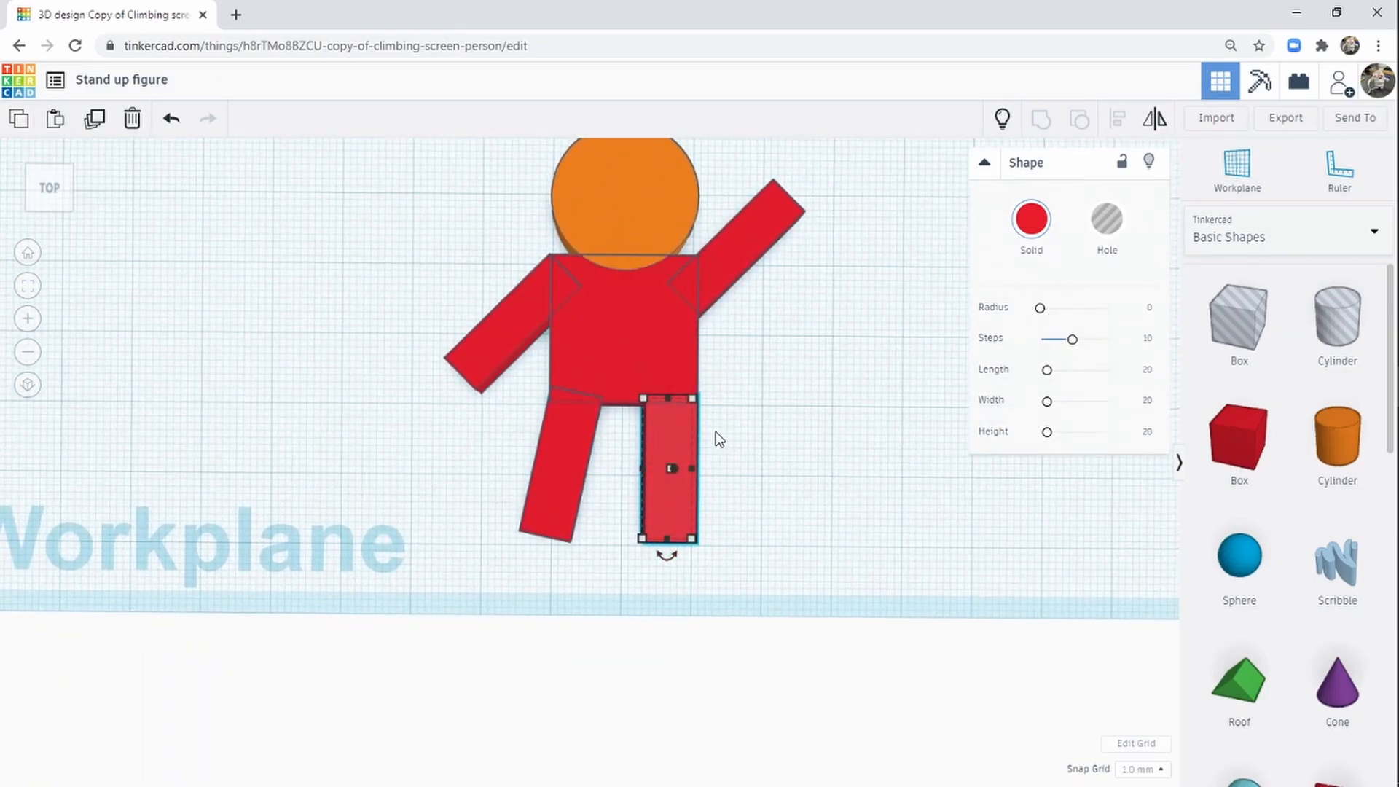
click(55, 119)
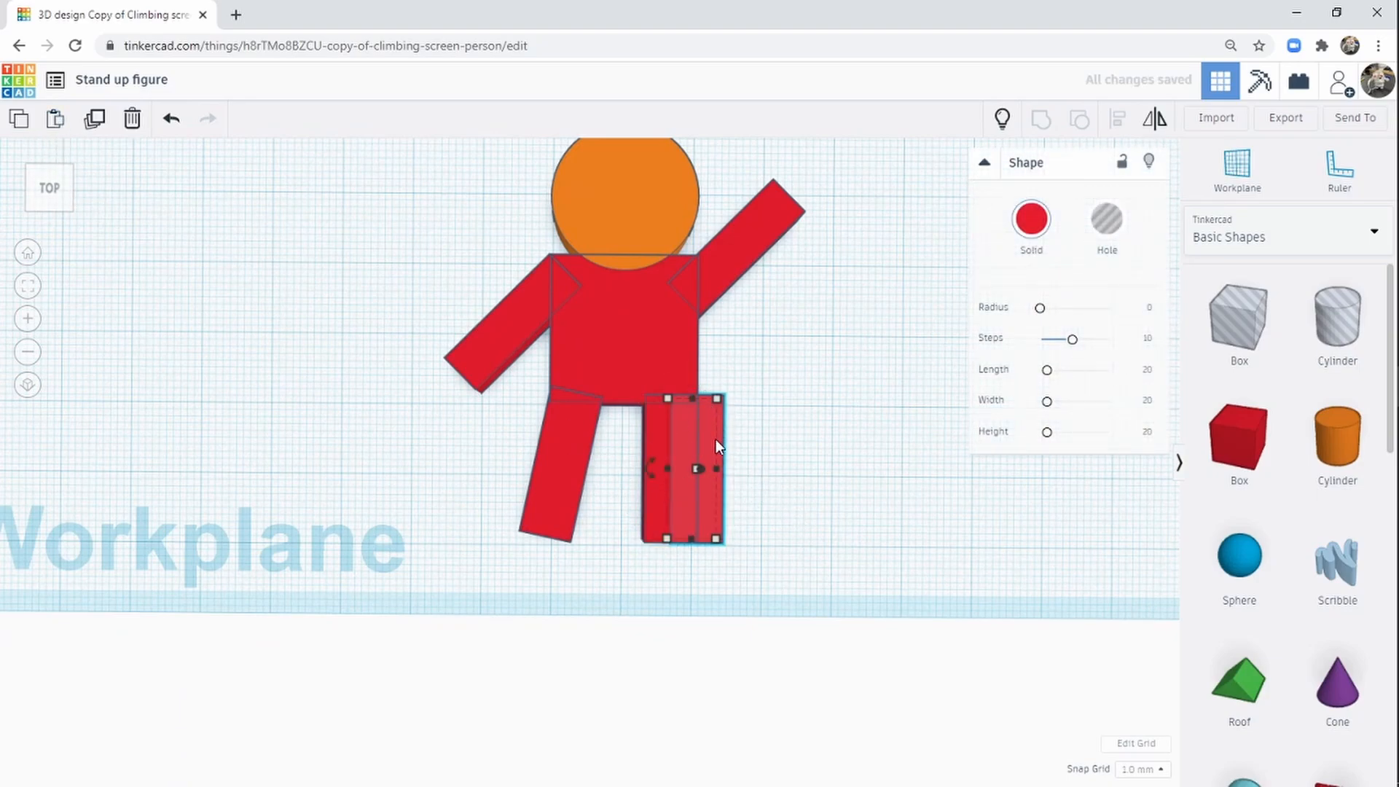
drag(716, 439, 772, 441)
right_drag(681, 605, 830, 452)
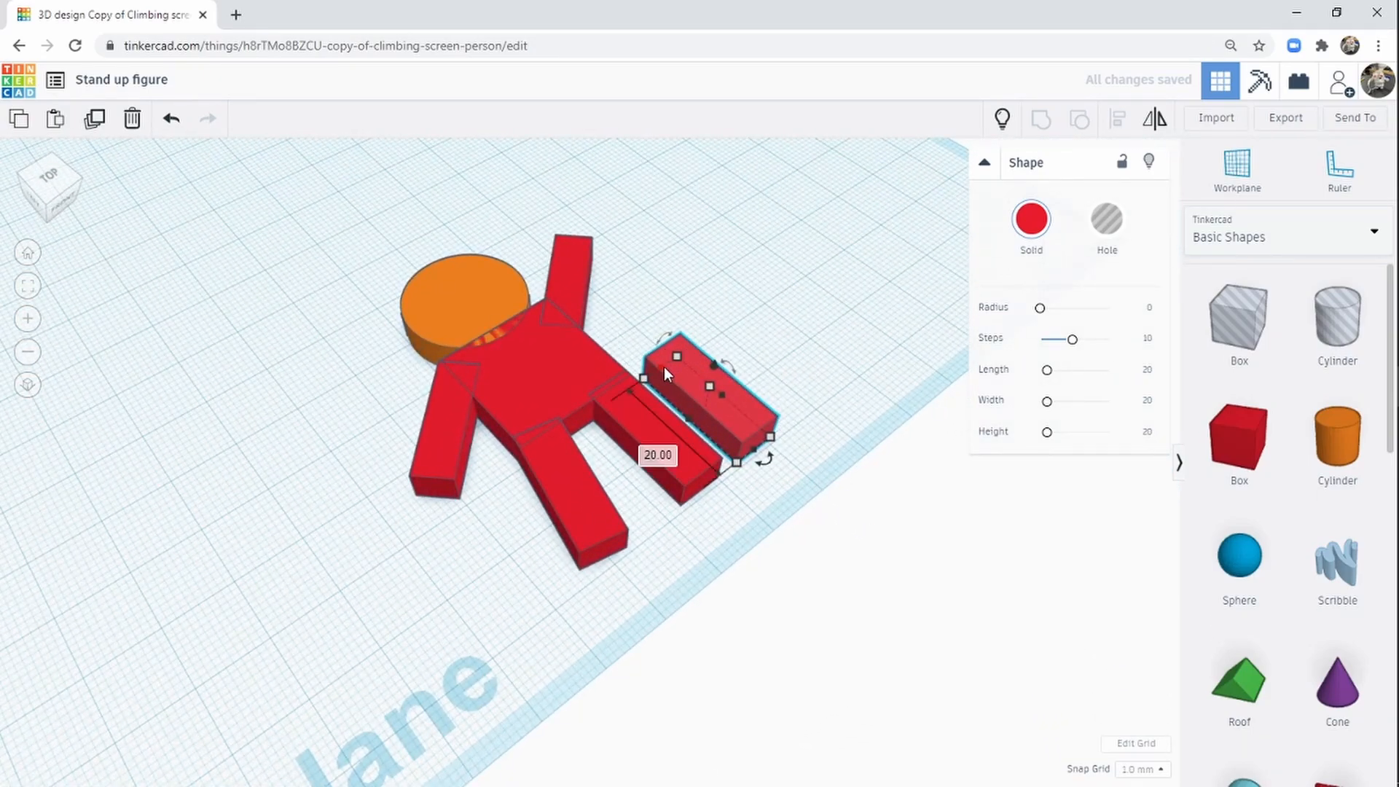
Step: Shorten the new leg copy to 5 mm and raise its height to 12 mm to form a foot block
drag(662, 366, 727, 427)
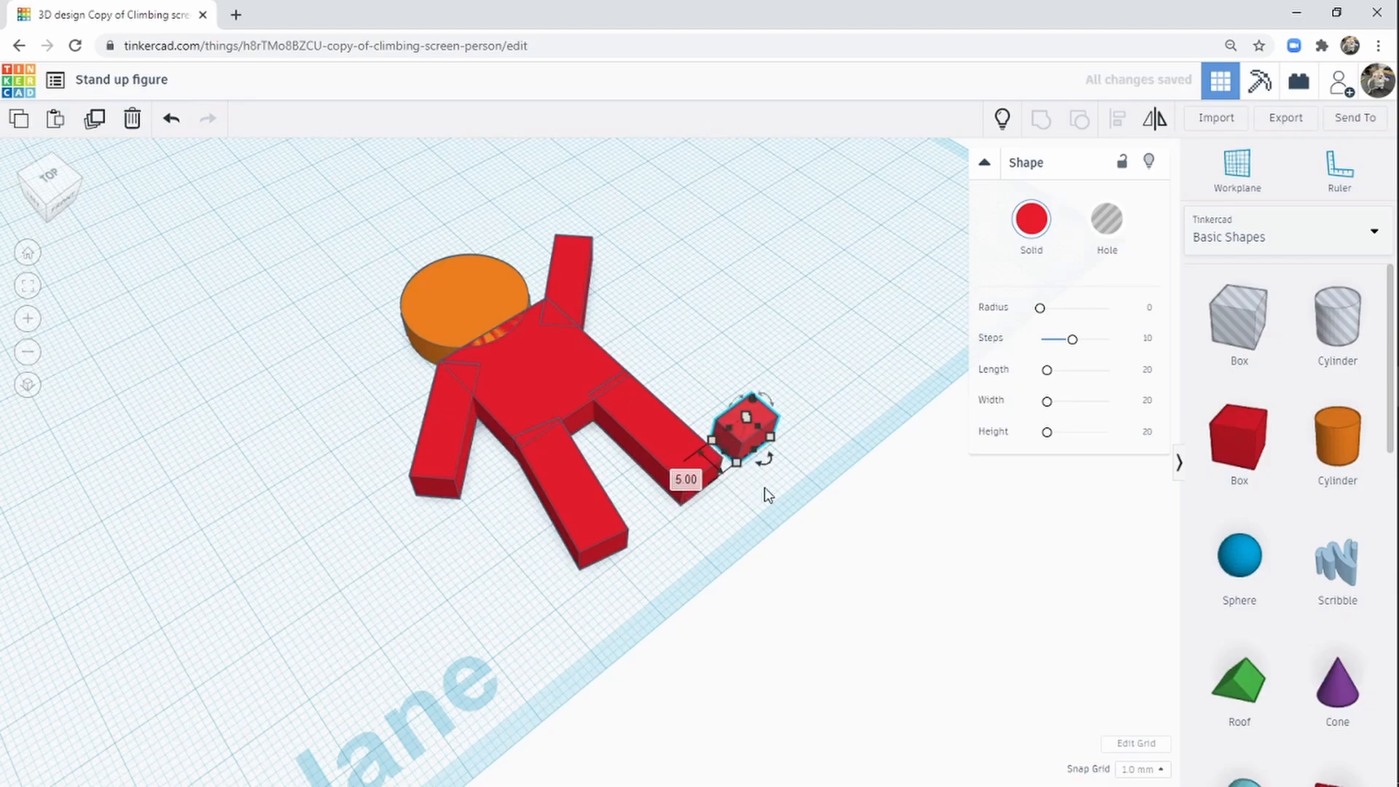
right_drag(817, 450, 723, 406)
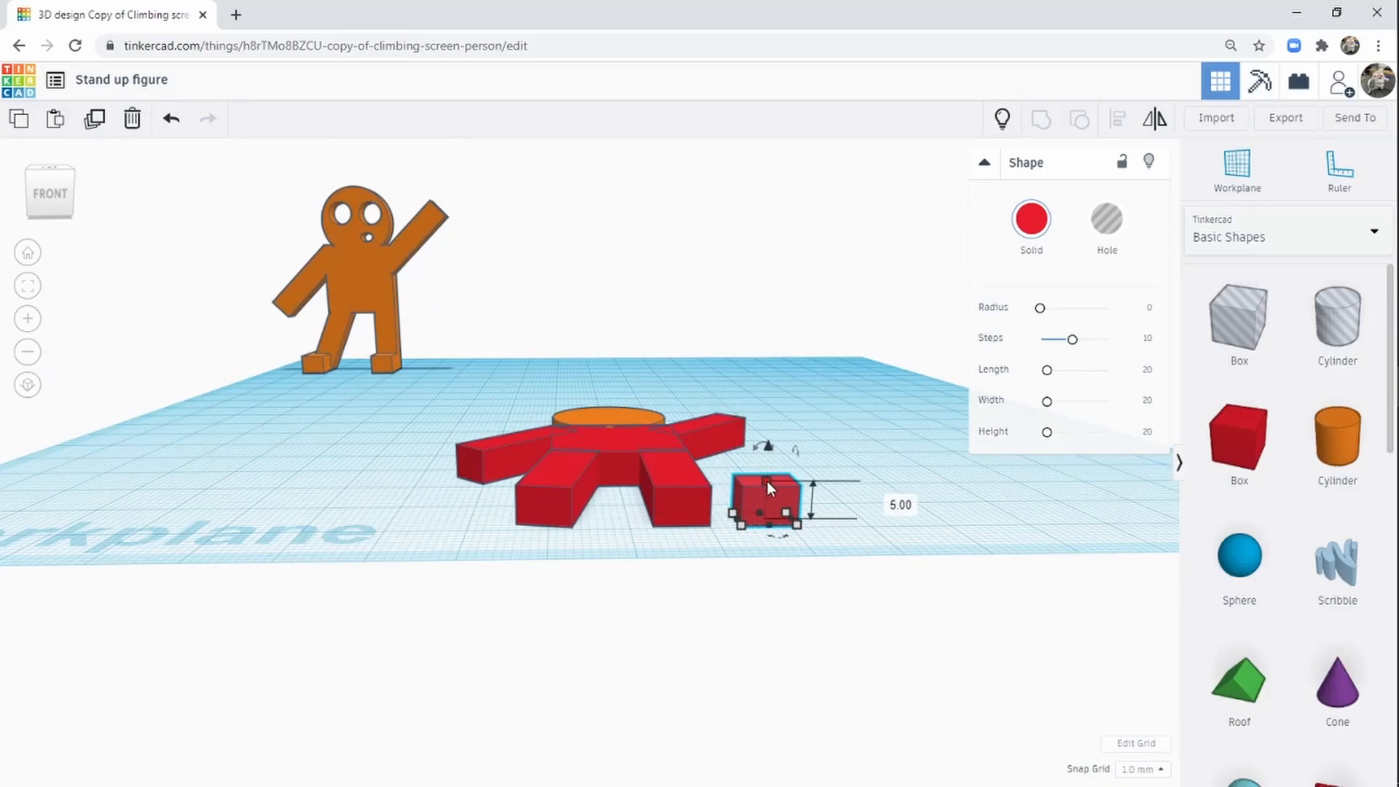
drag(767, 482, 771, 426)
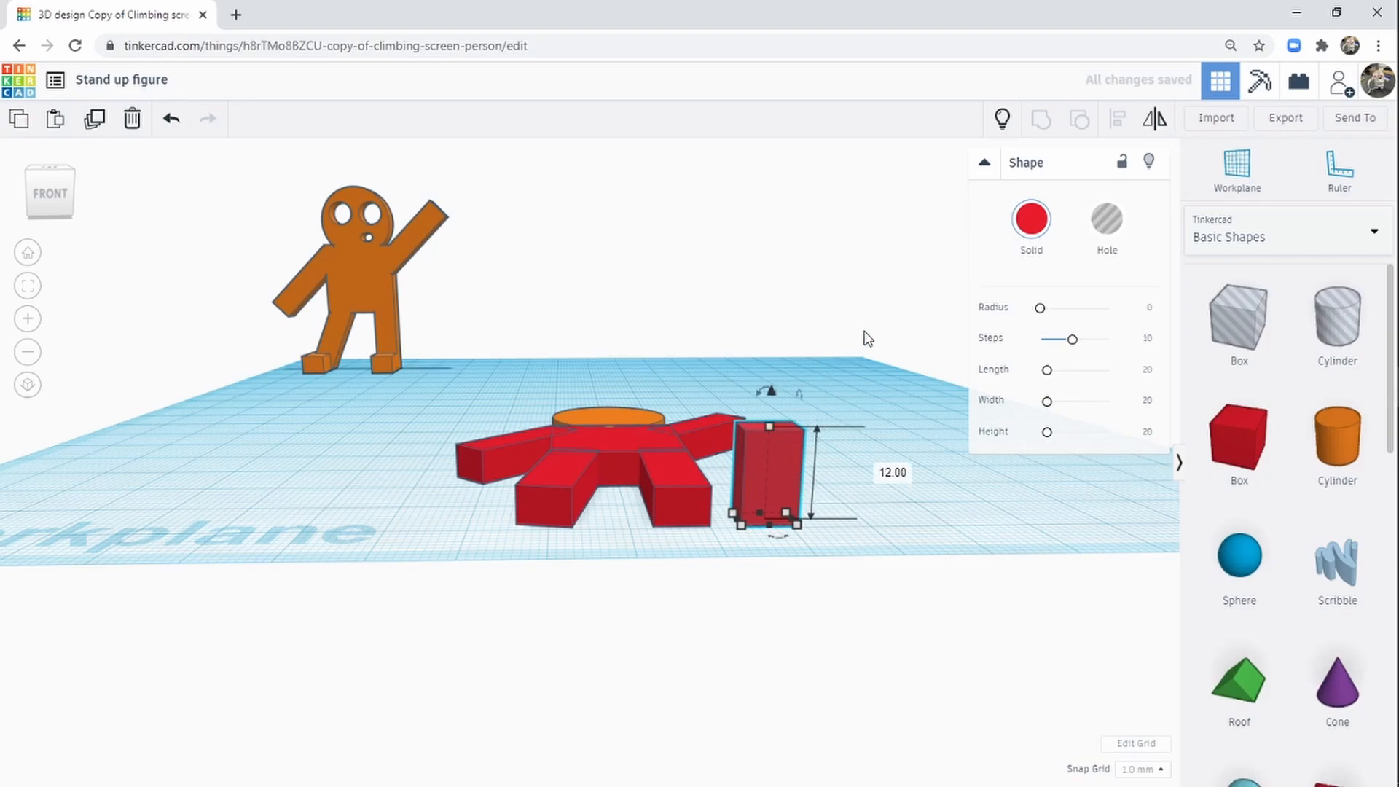
Step: Place the foot block over the lower end of the right leg and nudge it into line with the leg's edges
right_drag(866, 339, 866, 518)
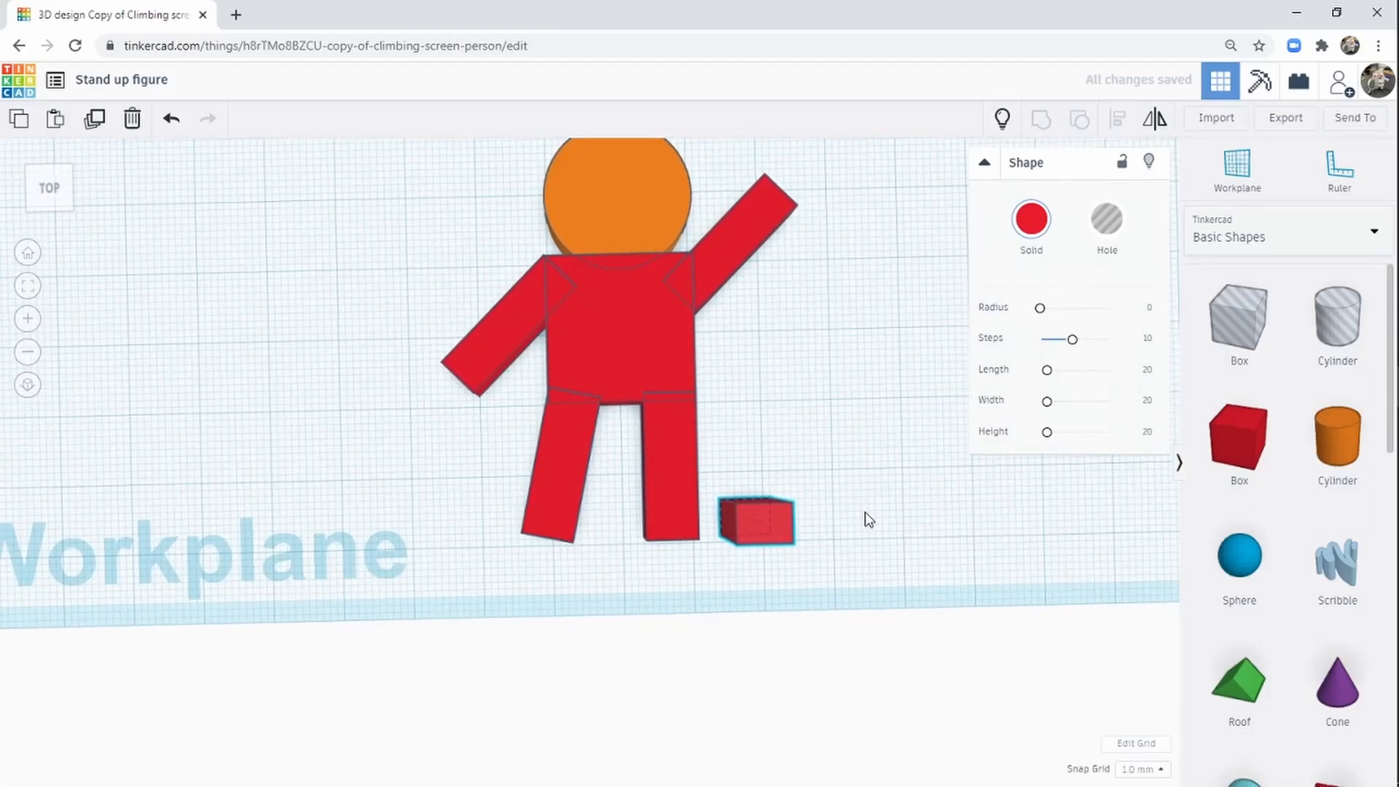
drag(751, 521, 668, 515)
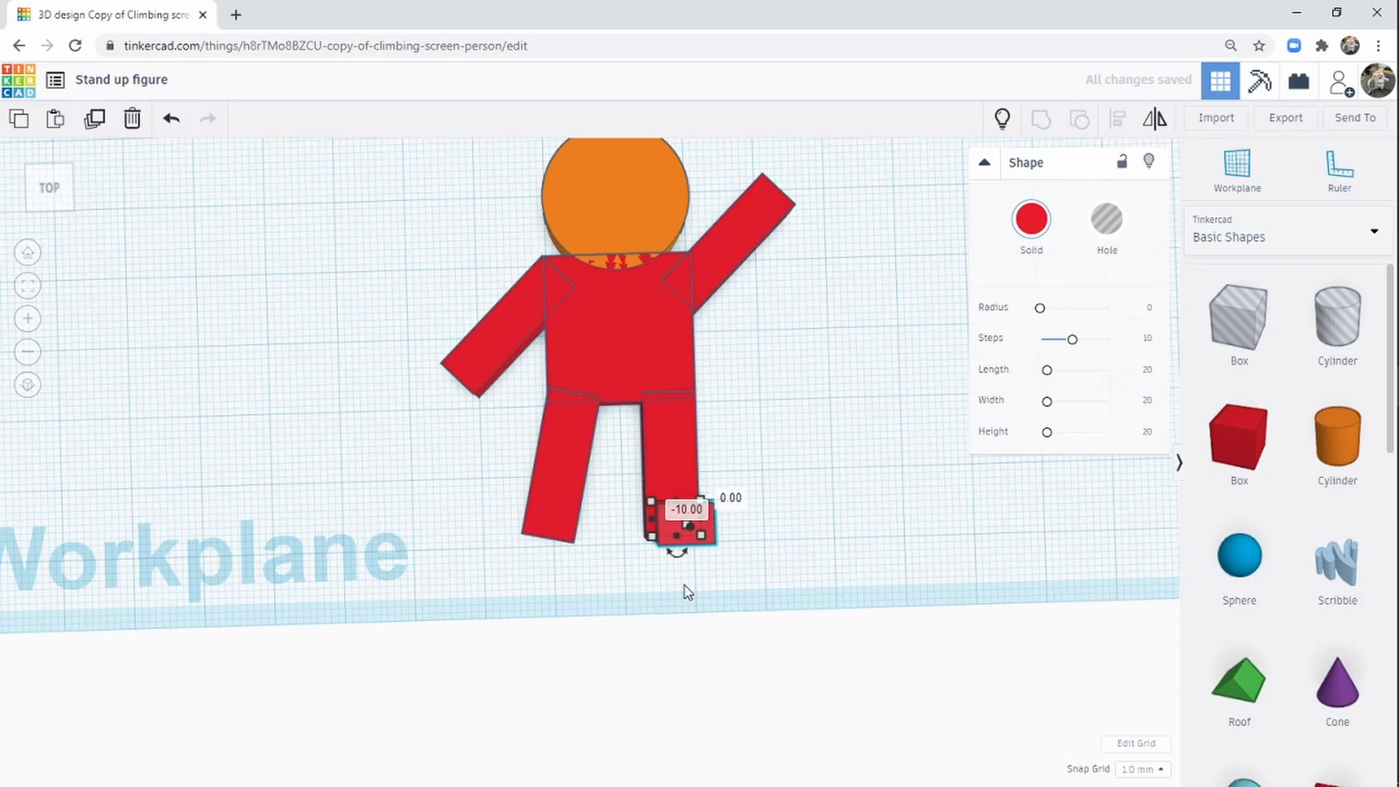
right_drag(765, 591, 666, 490)
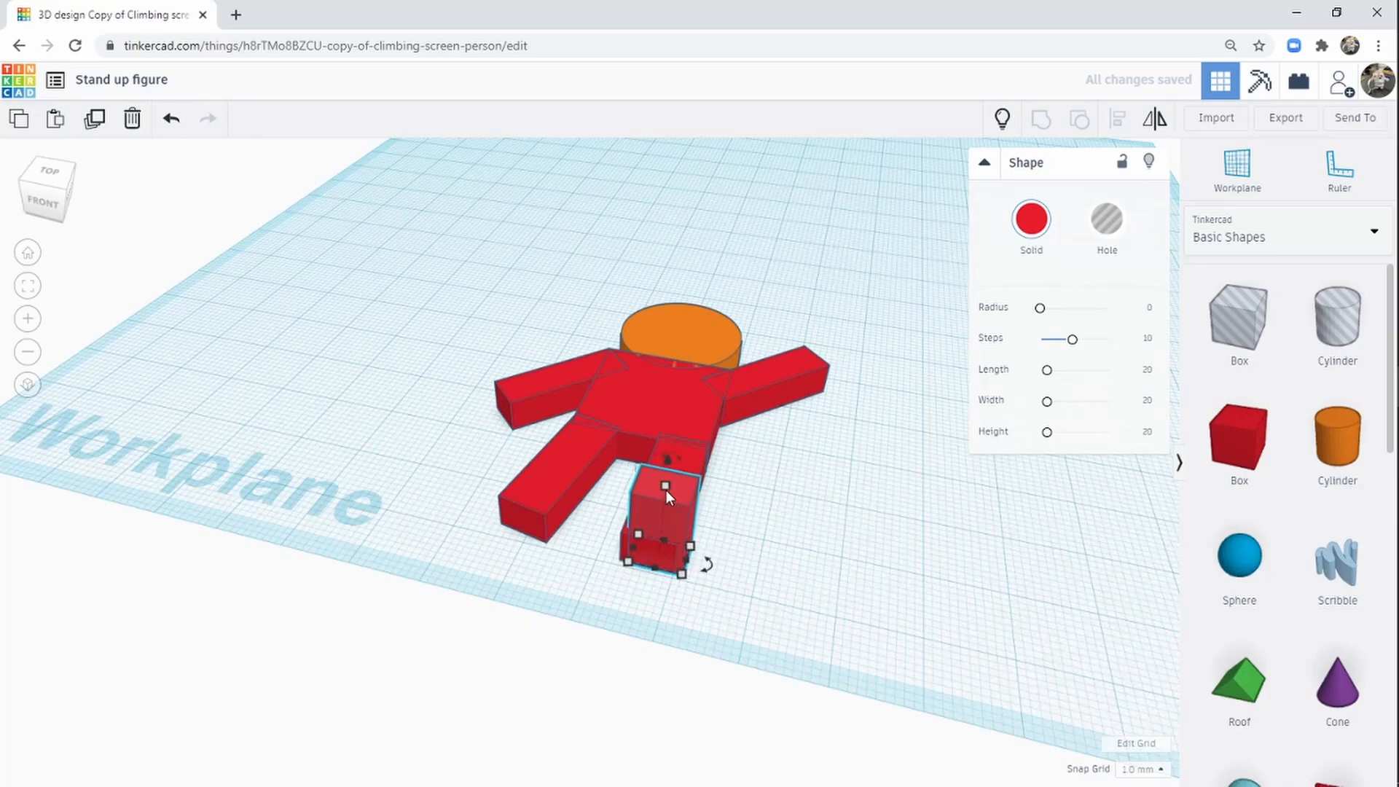
key(Left)
key(Left)
key(Right)
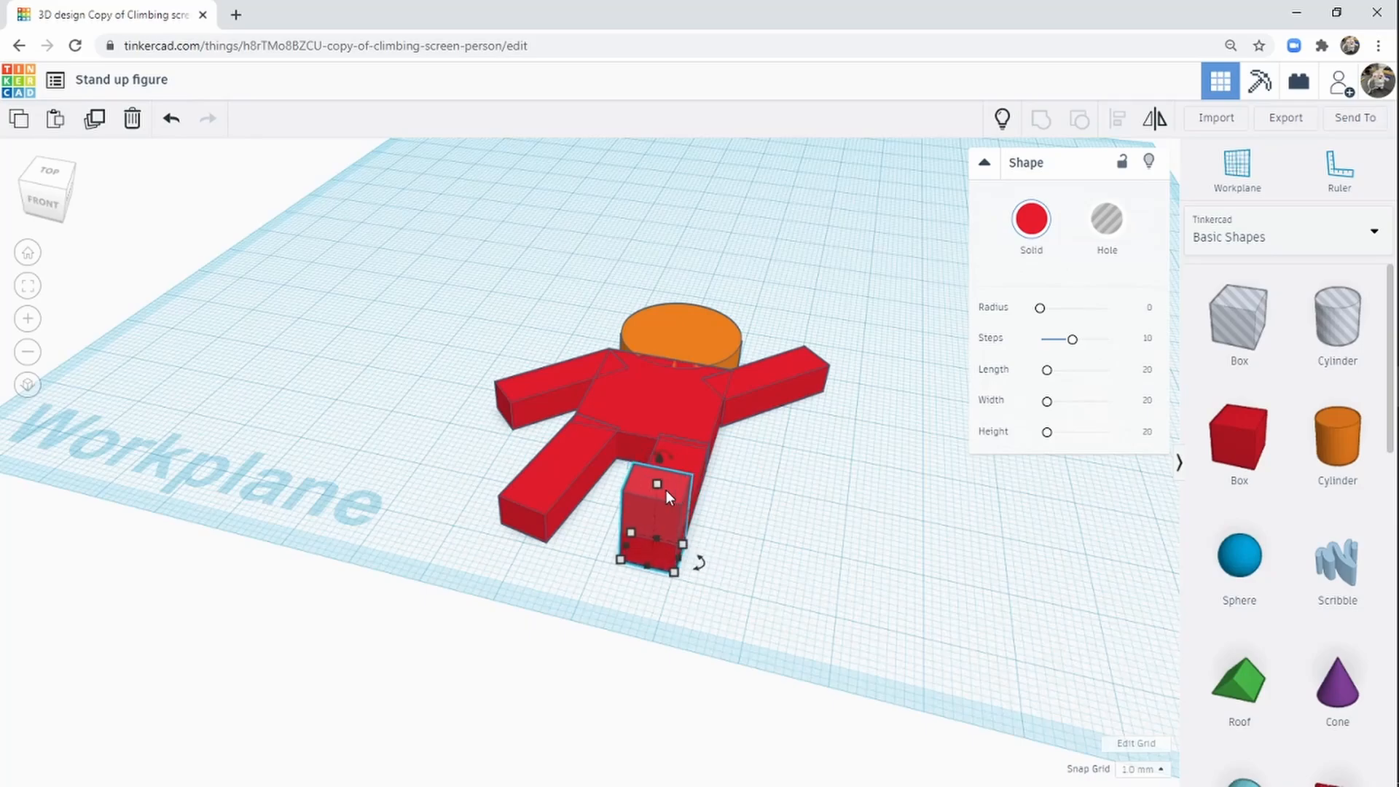
key(Down)
key(Up)
Step: Make a copy of the foot block and shift it left onto the lower end of the splayed leg
right_drag(784, 531, 887, 621)
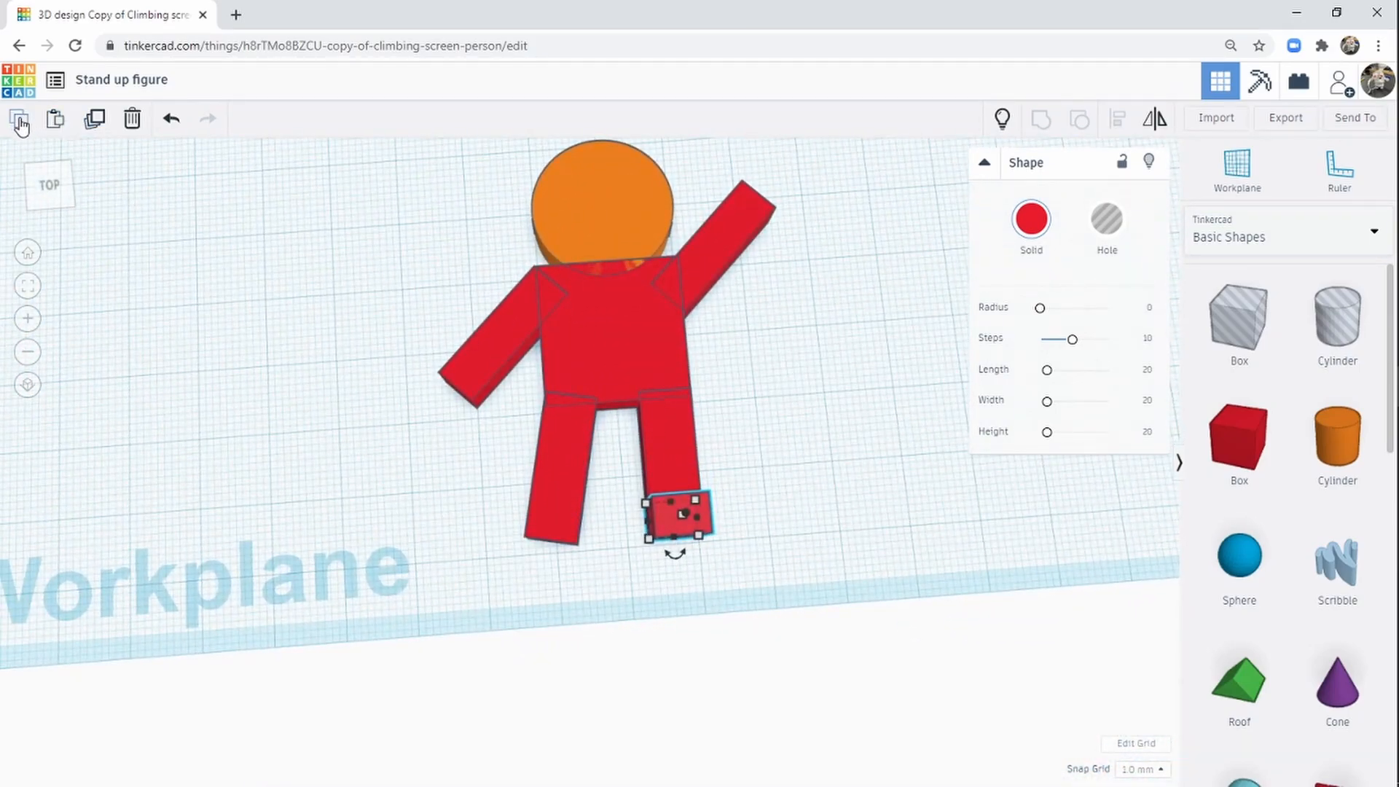
click(56, 123)
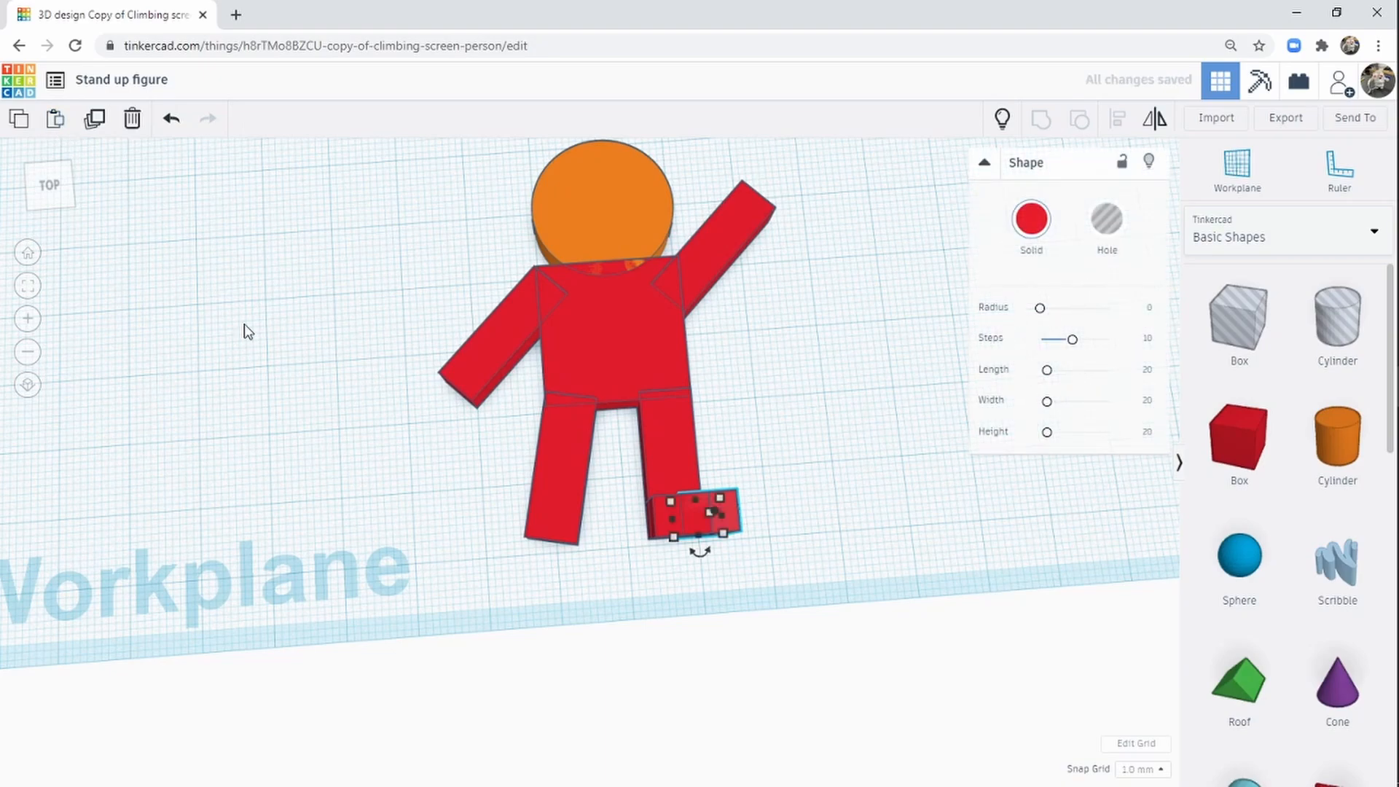
key(Left)
key(Left)
key(Left)
key(Left)
key(Left)
key(Left)
key(Left)
key(Left)
key(Left)
key(Left)
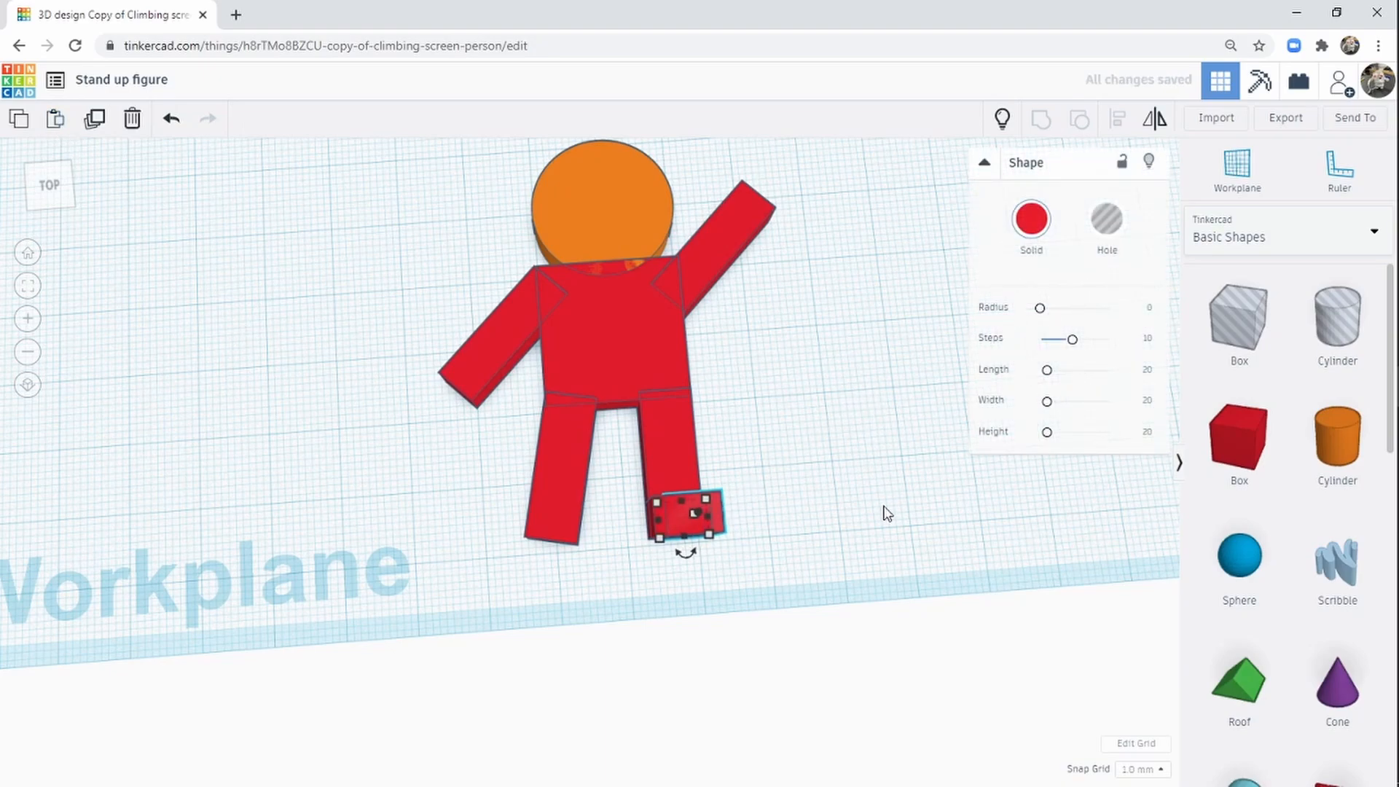
key(Left)
key(Left)
key(Left)
key(Left)
key(Left)
key(Left)
key(Left)
key(Left)
key(Left)
key(Left)
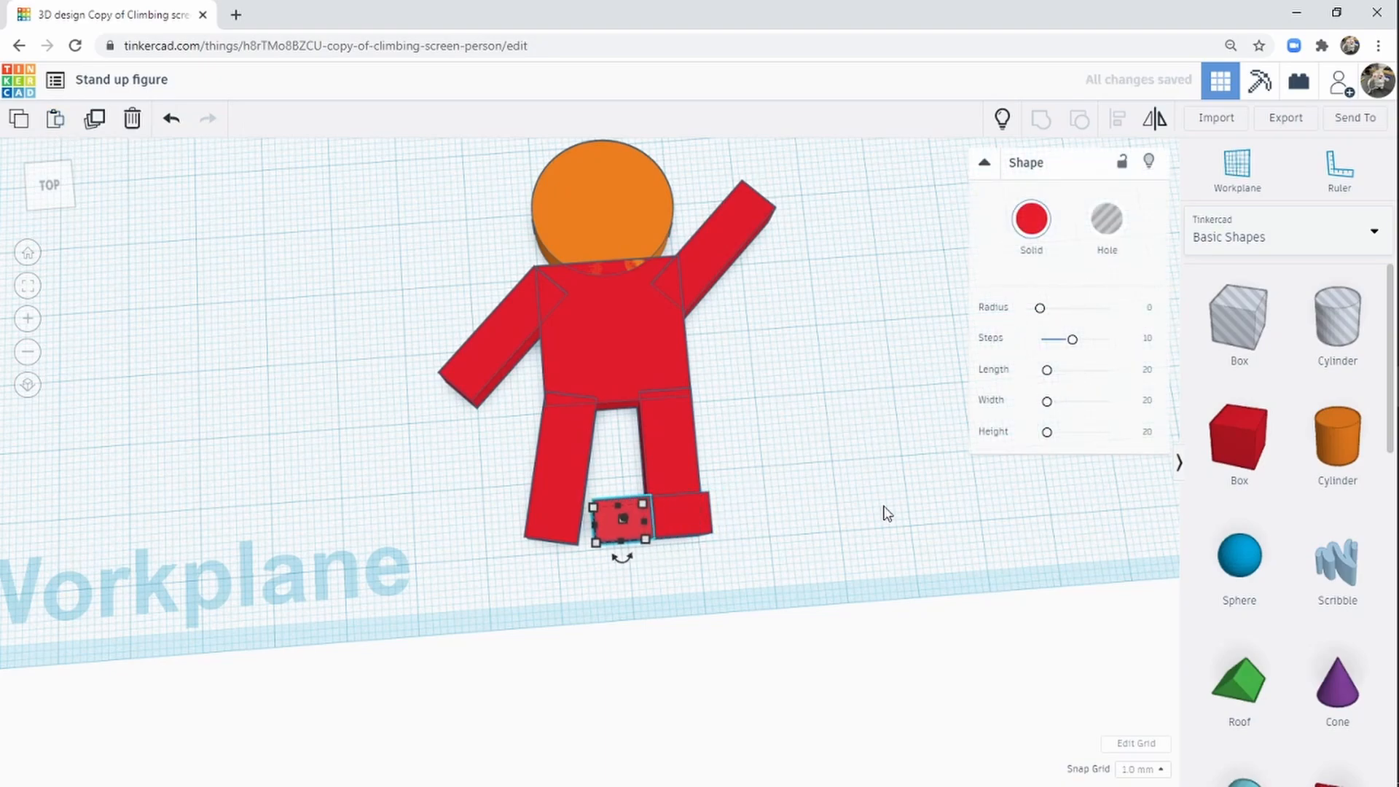
key(Left)
key(Left)
key(Left)
key(Left)
key(Left)
key(Left)
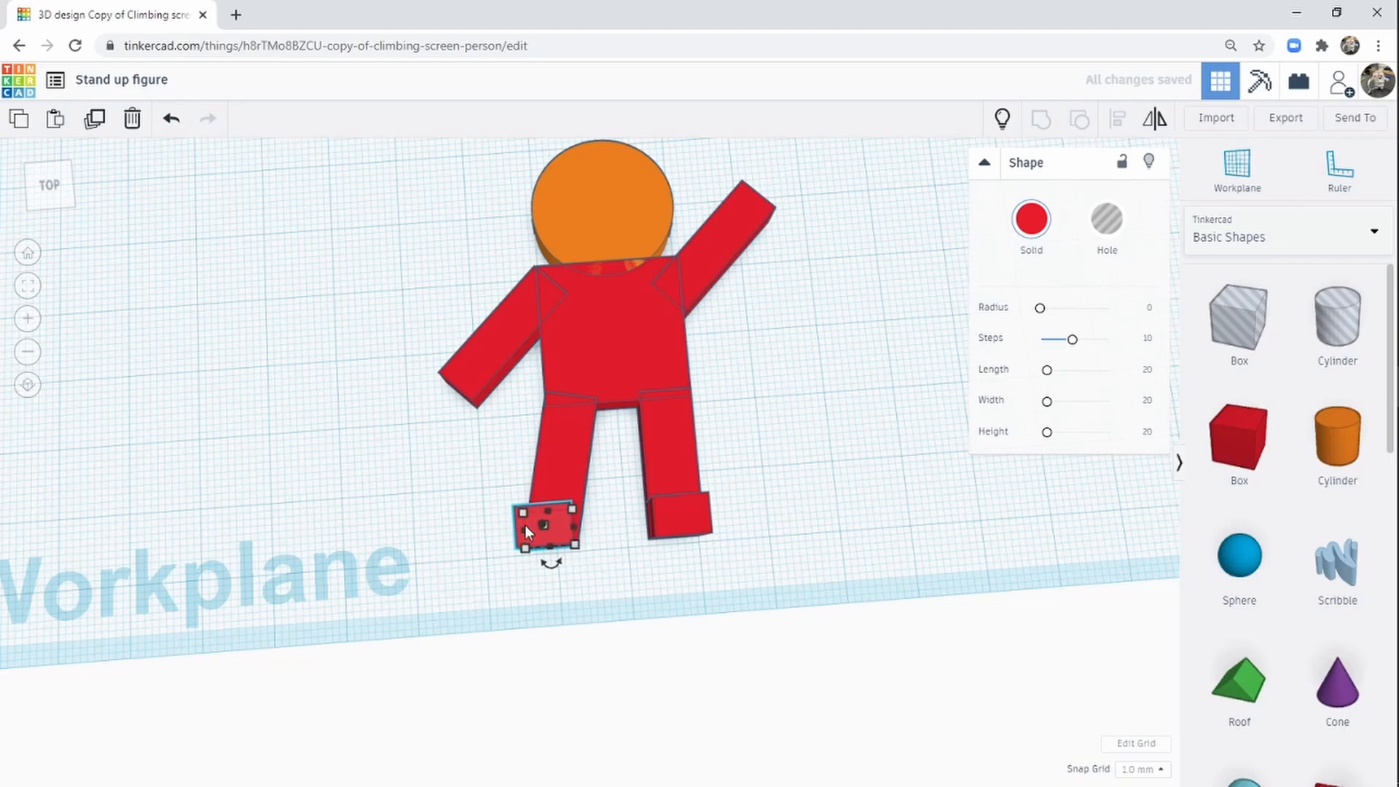
Step: Move the left foot 3 mm away from the body and align both feet along their edges nearest the body
right_drag(798, 503, 789, 559)
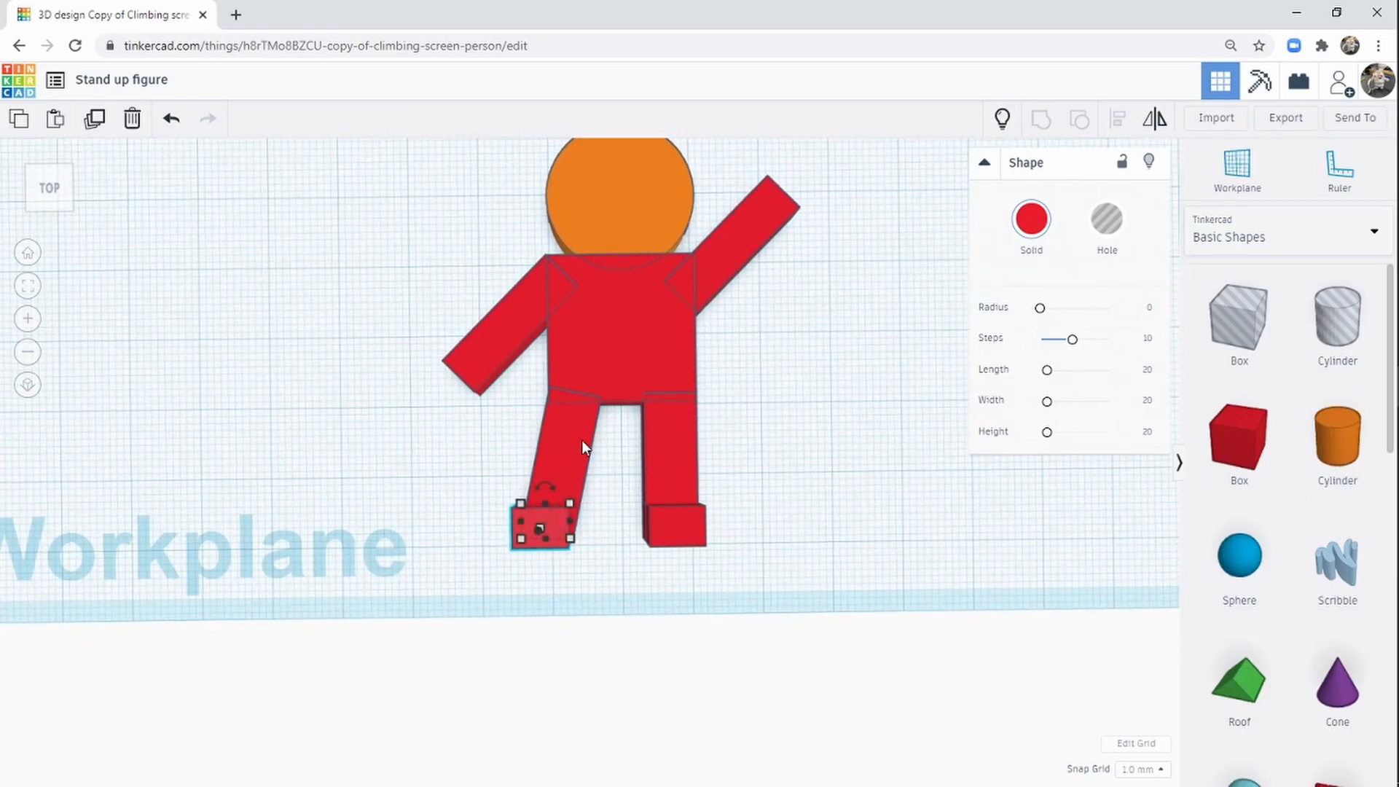
right_drag(816, 493, 818, 538)
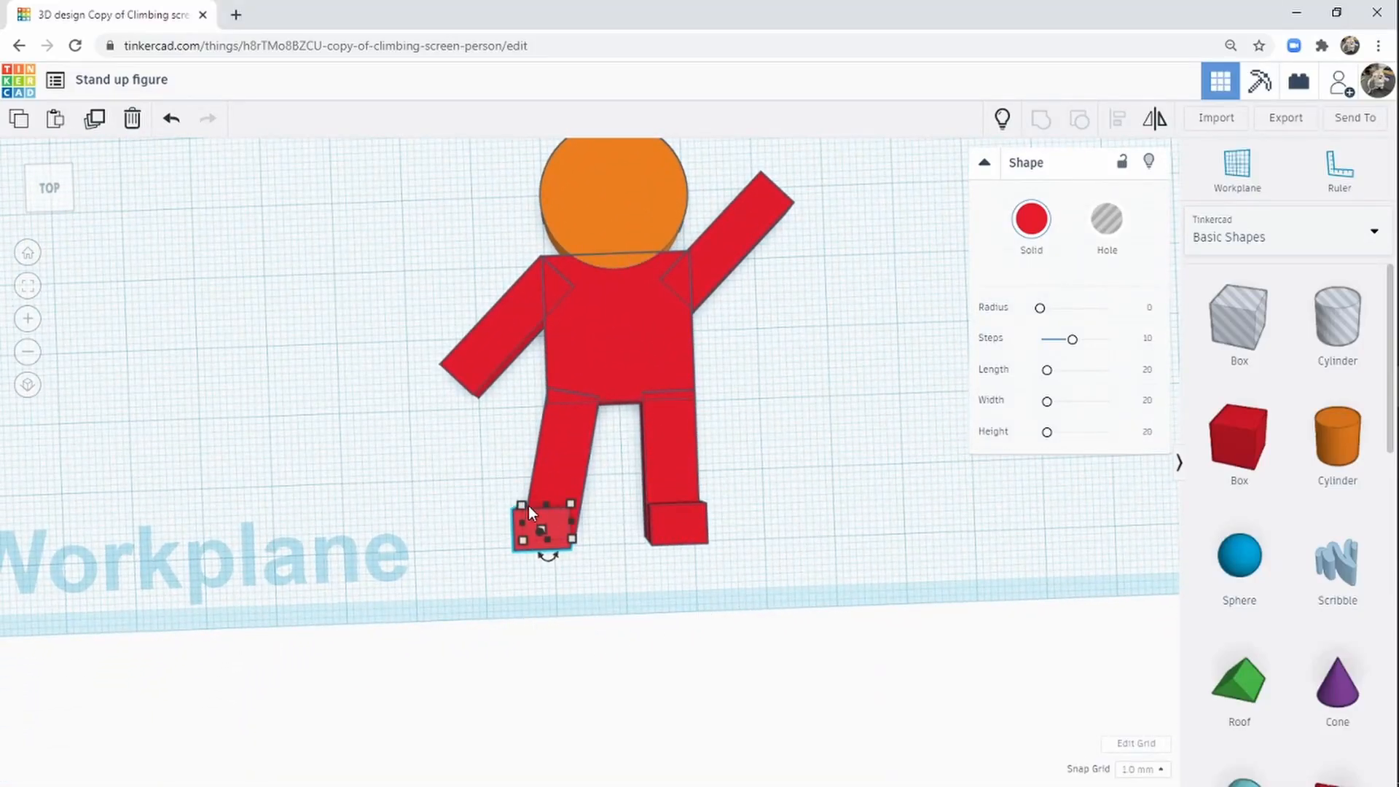
drag(532, 518, 536, 552)
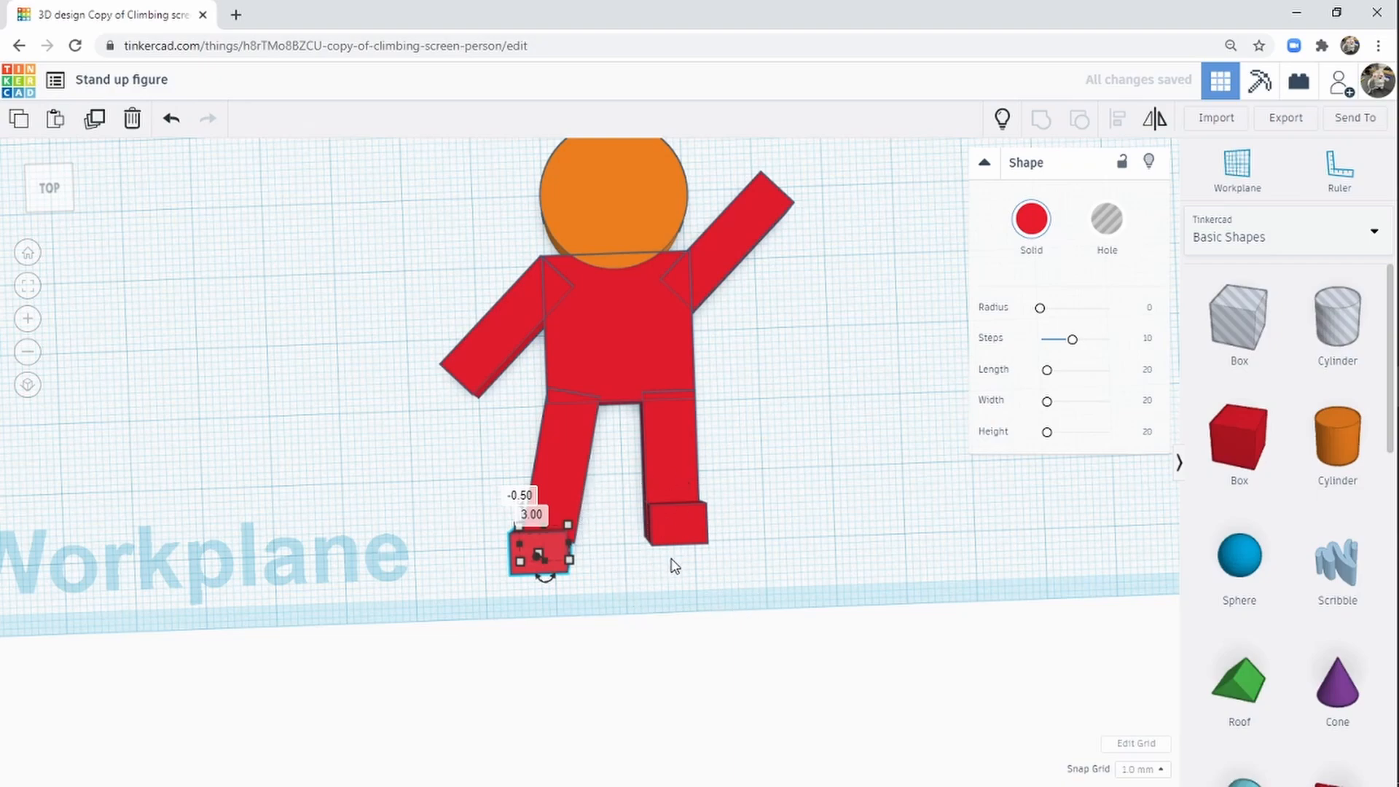
shift+click(693, 522)
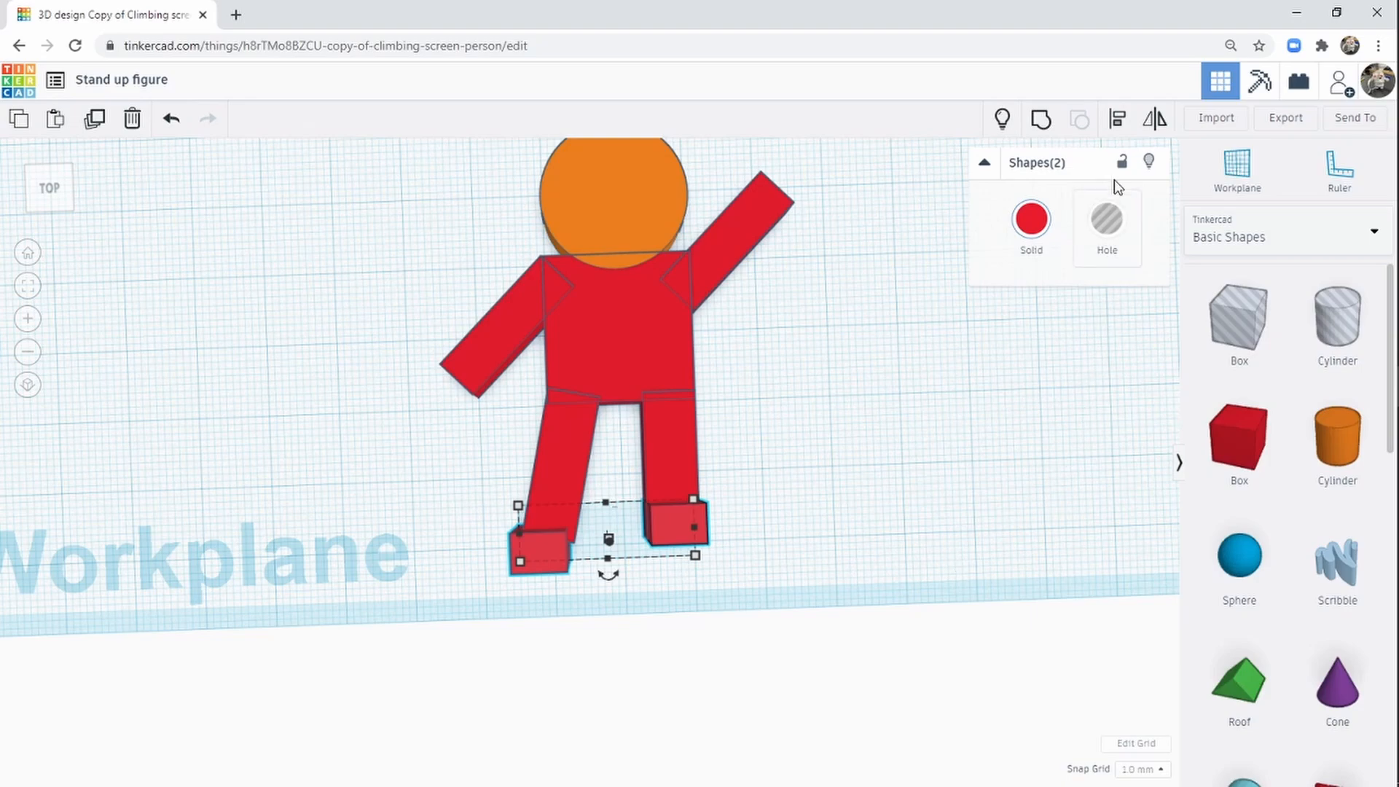
click(1120, 122)
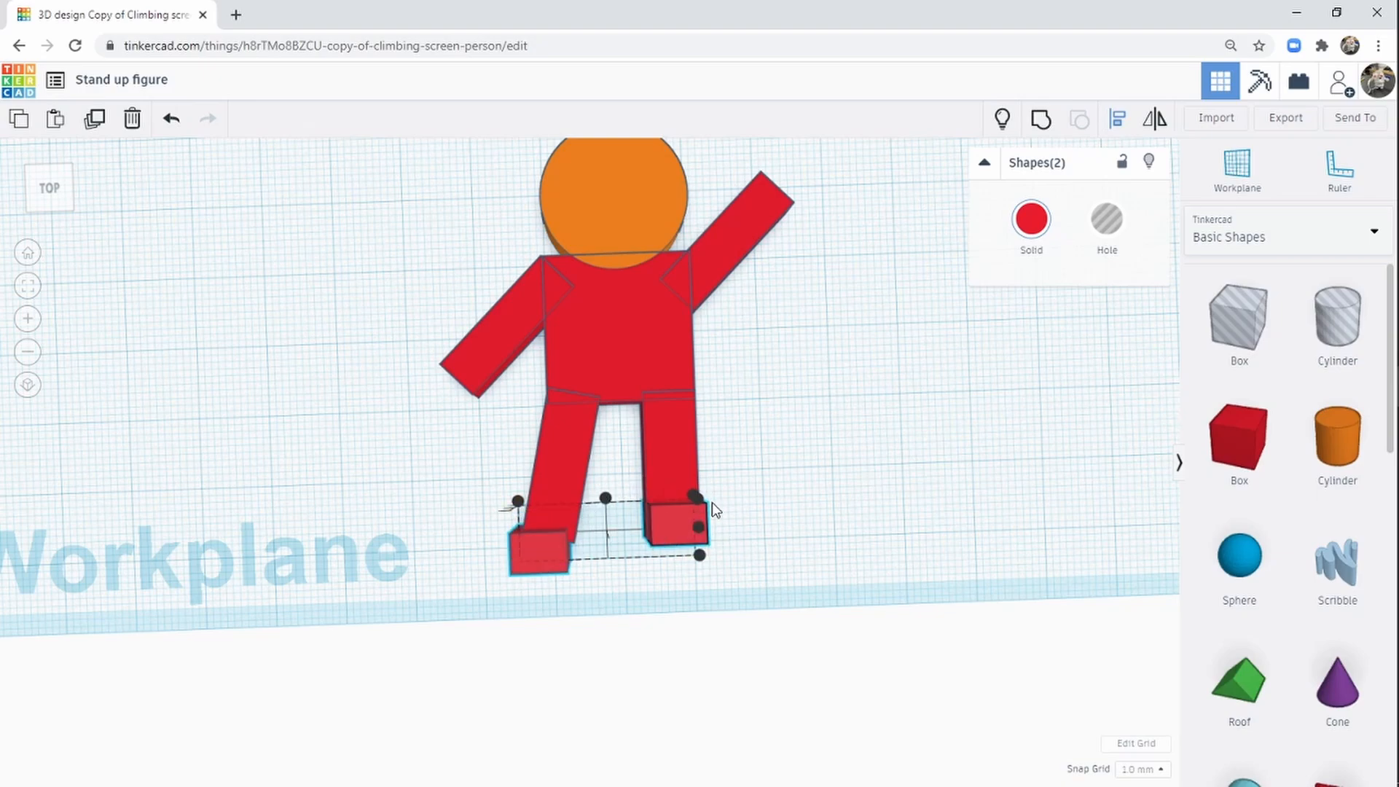
right_drag(807, 574, 557, 605)
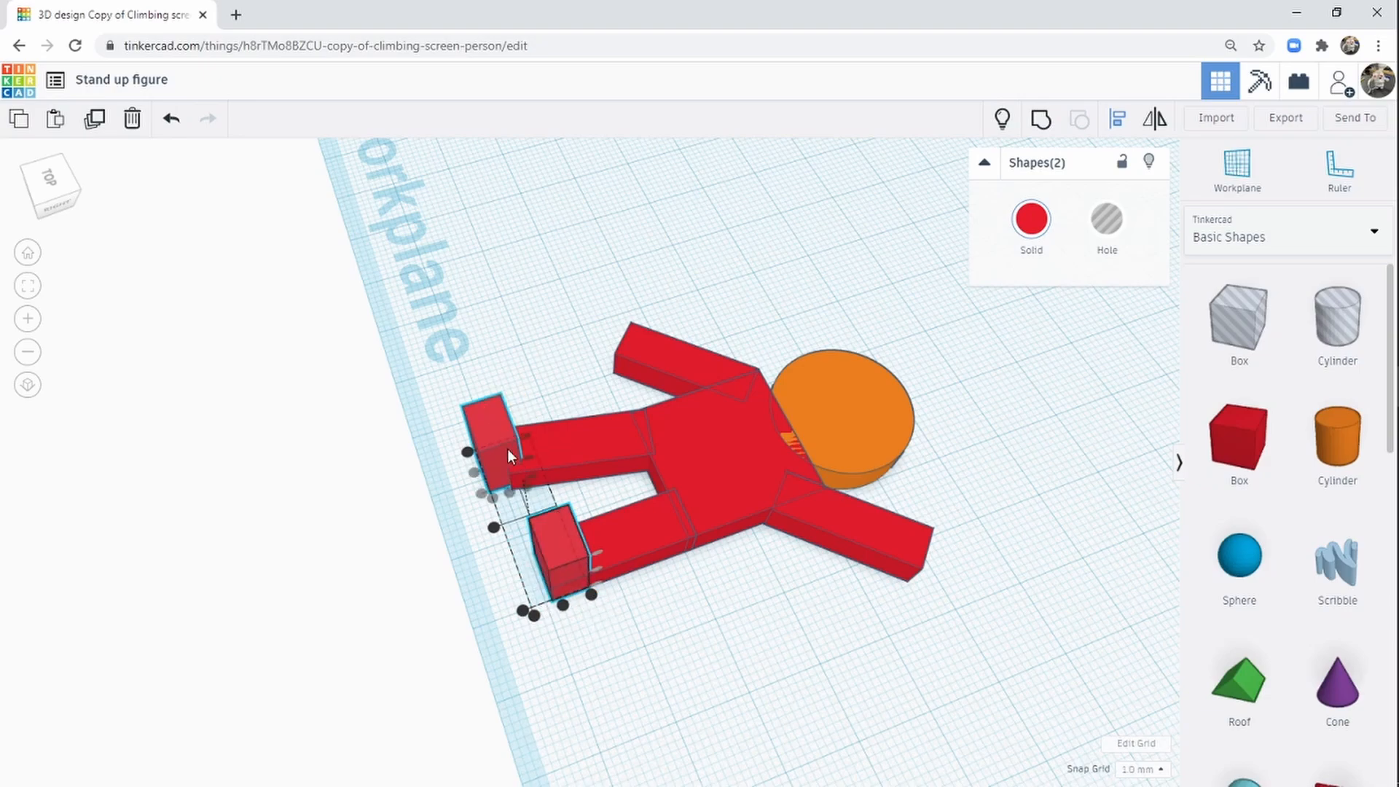
click(591, 595)
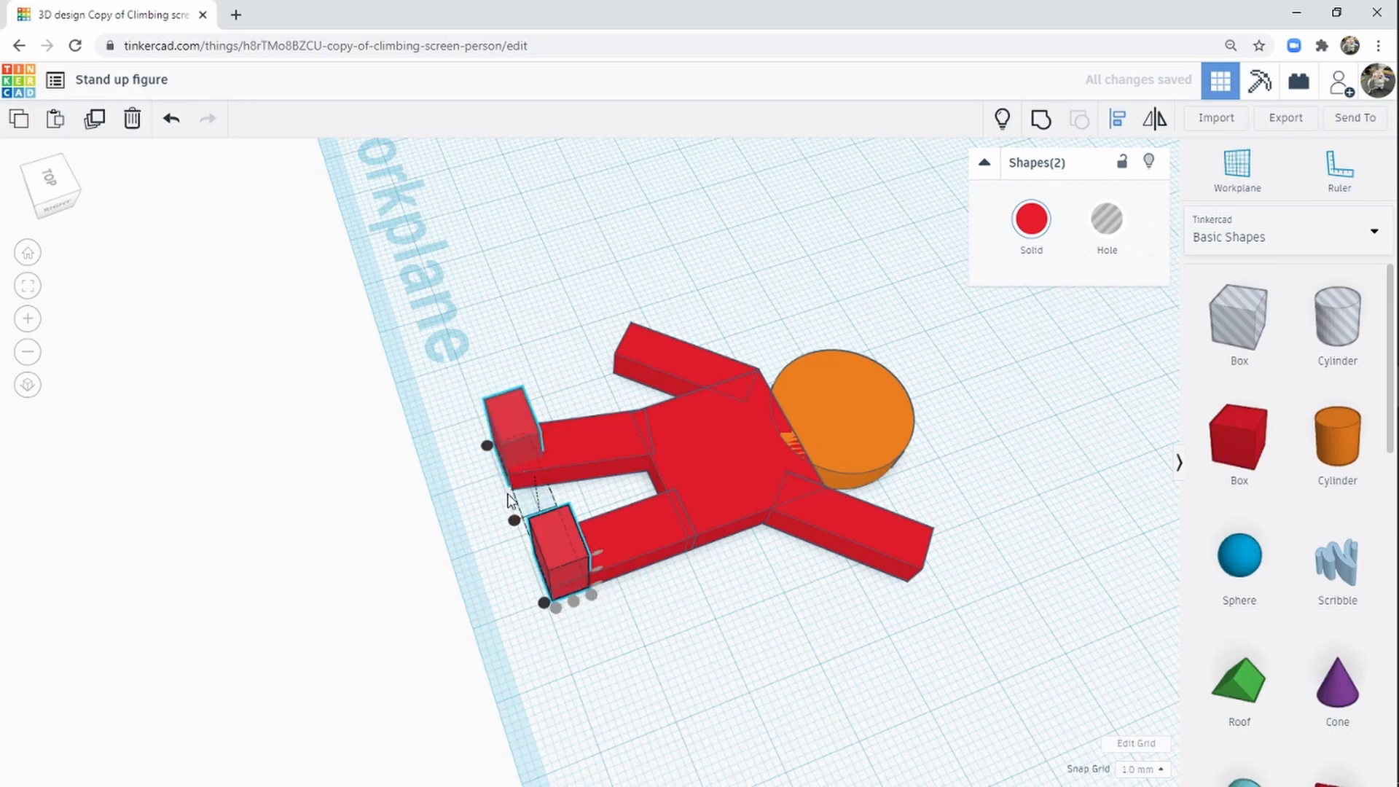
right_drag(543, 639, 824, 724)
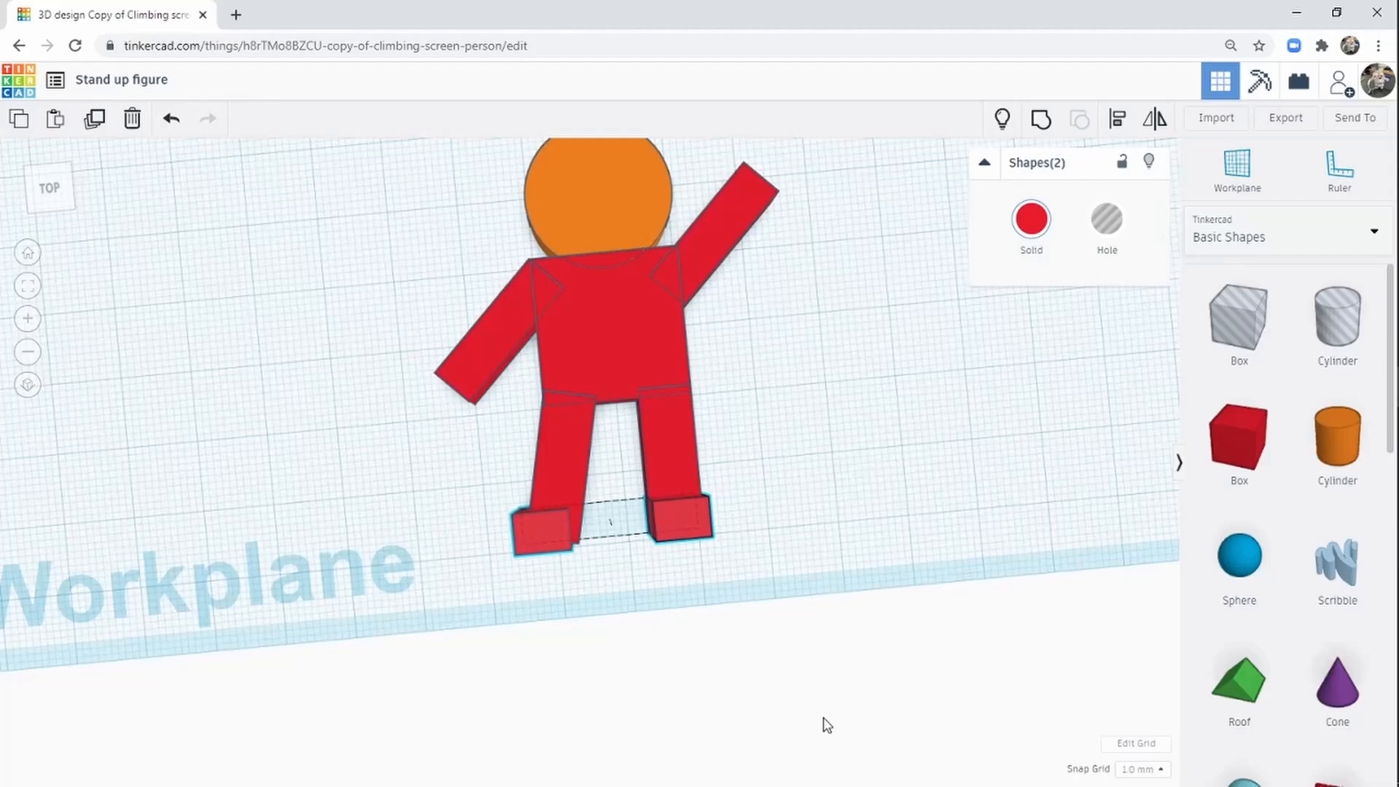
Step: Nudge the left foot 1 mm to the right so it covers the end of the splayed leg
click(810, 537)
click(537, 541)
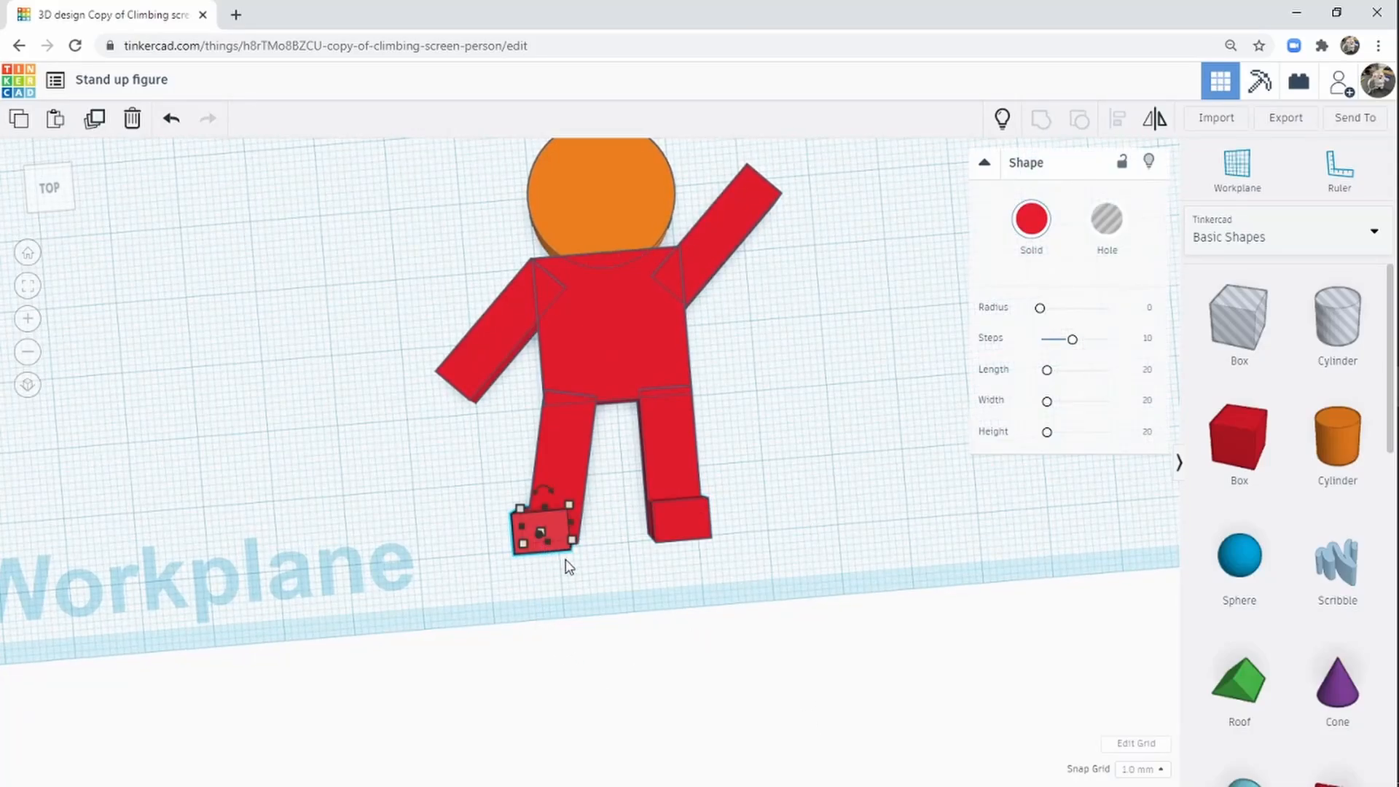
key(Right)
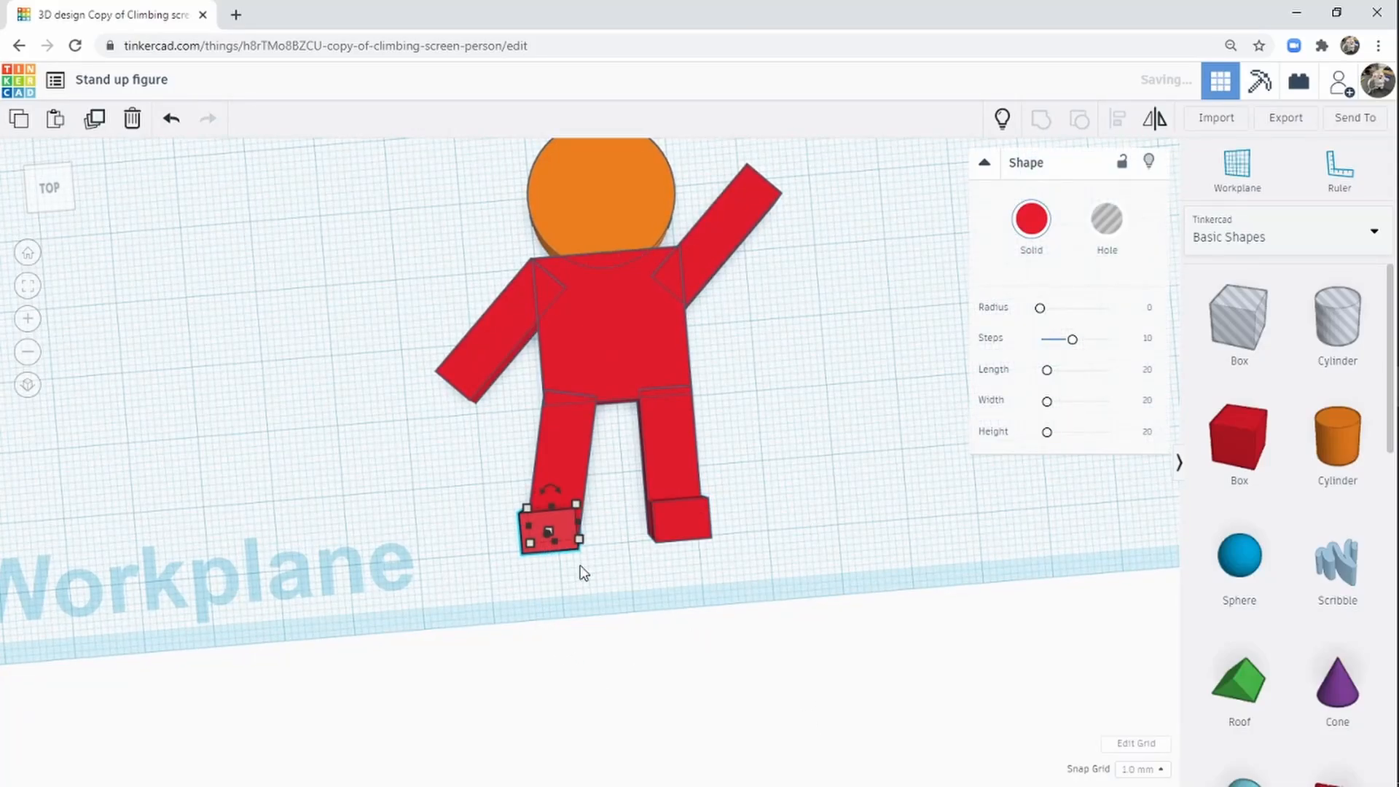
Step: Add a cylinder hole on the workplane above the raised arm
right_drag(852, 474, 835, 573)
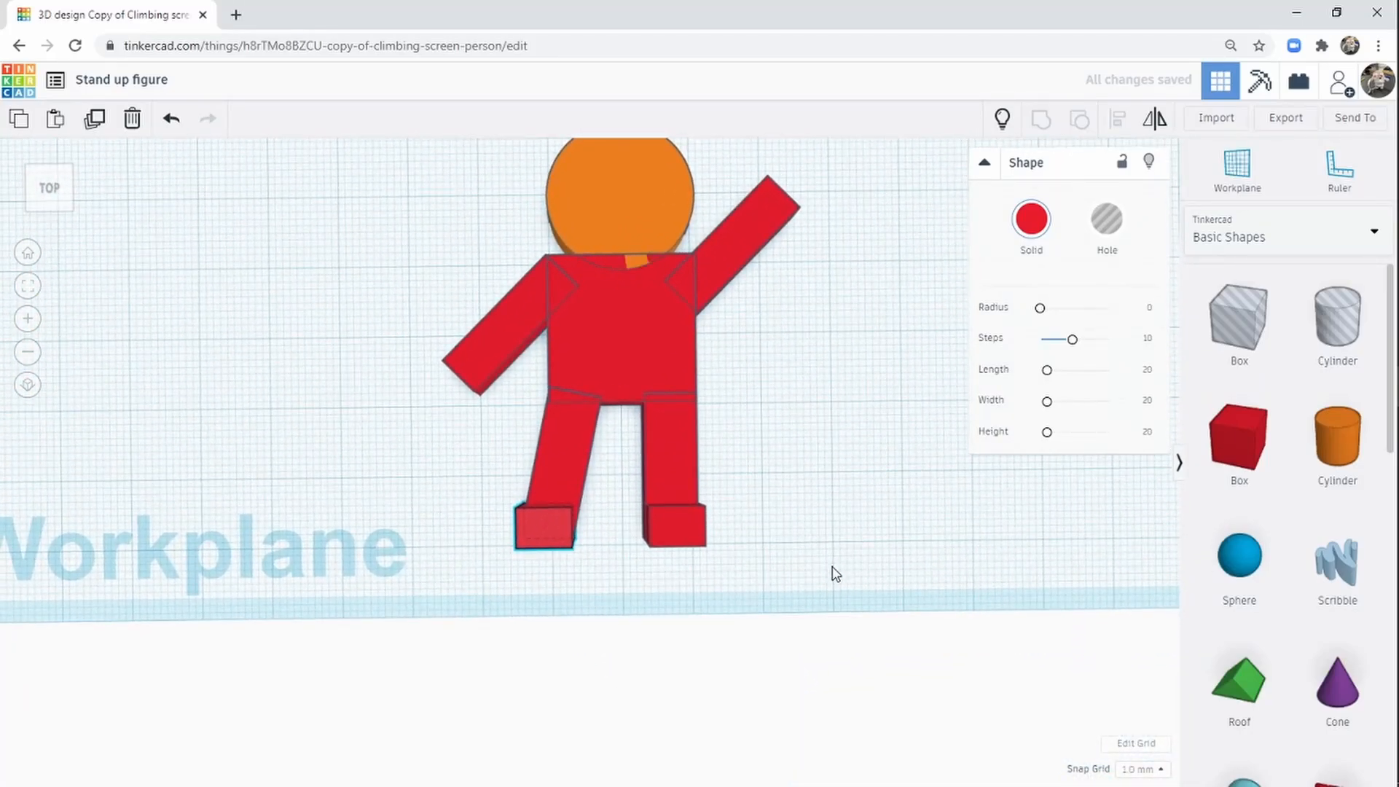
middle_drag(850, 313, 823, 477)
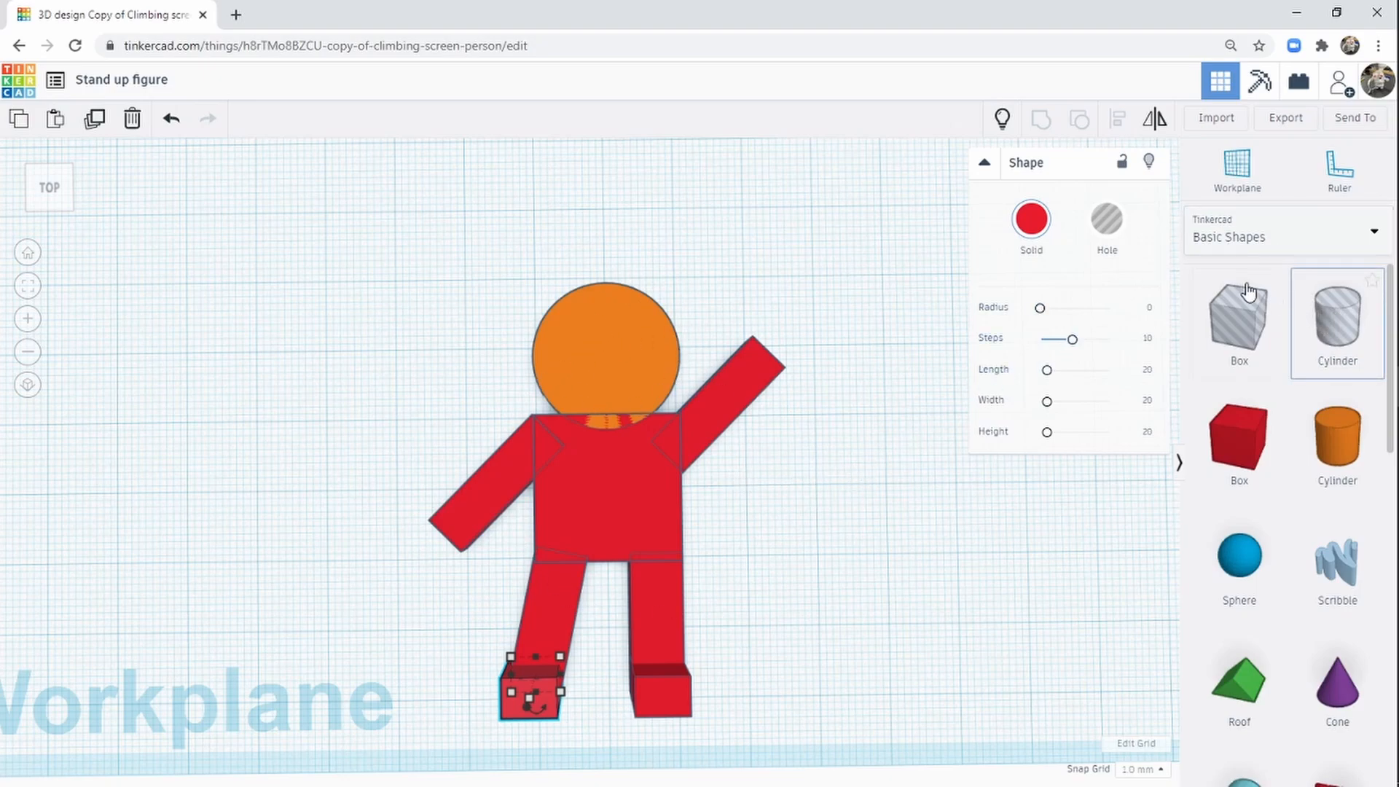
drag(1337, 321, 750, 297)
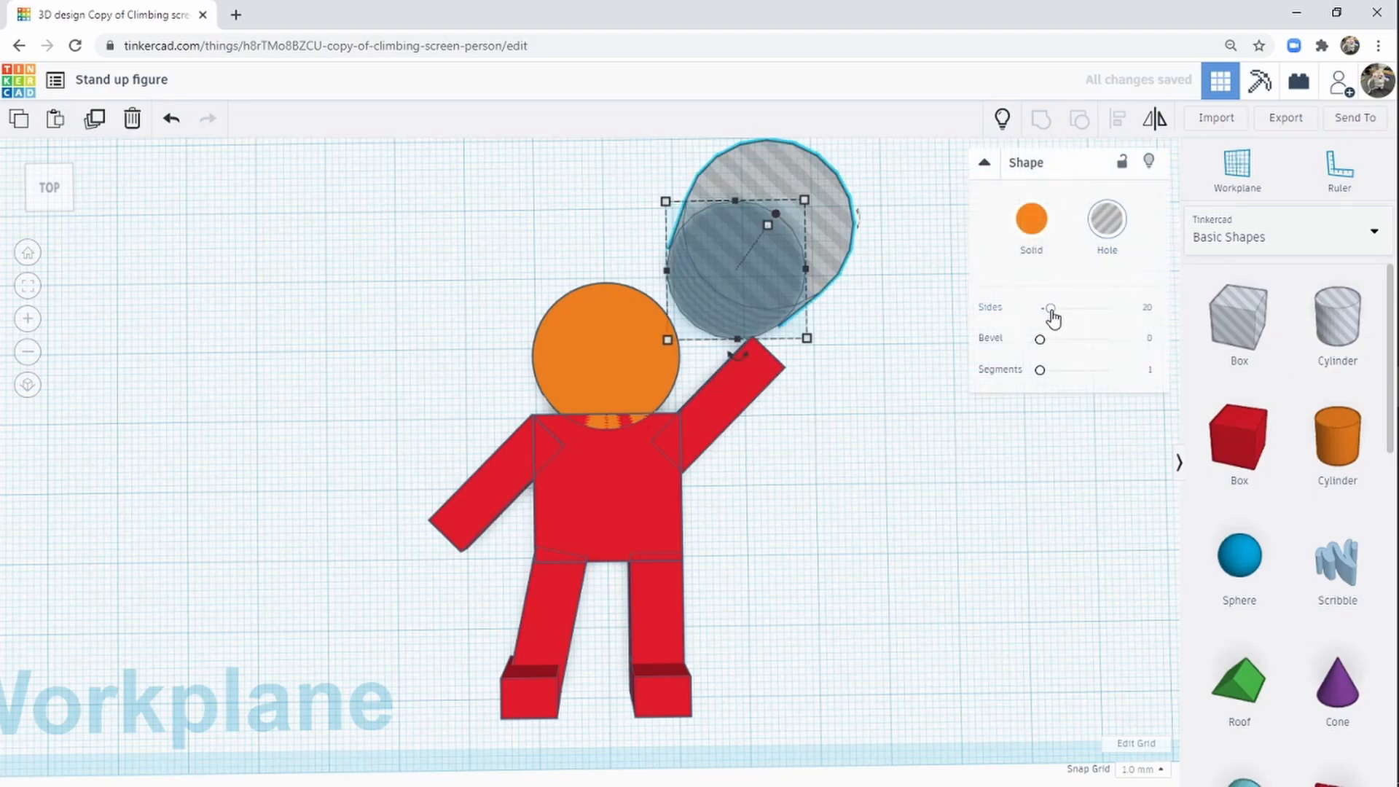
click(1036, 227)
click(1034, 222)
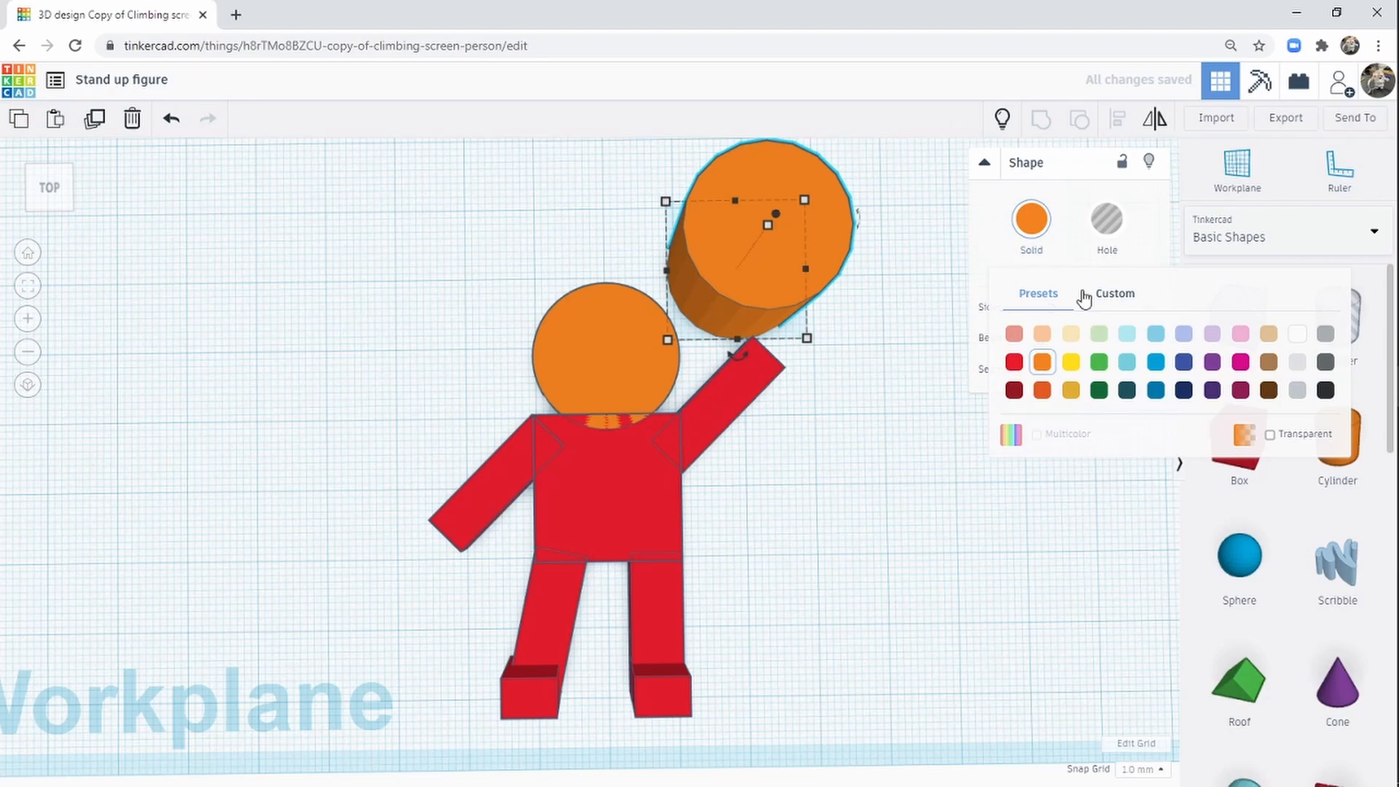
click(1109, 224)
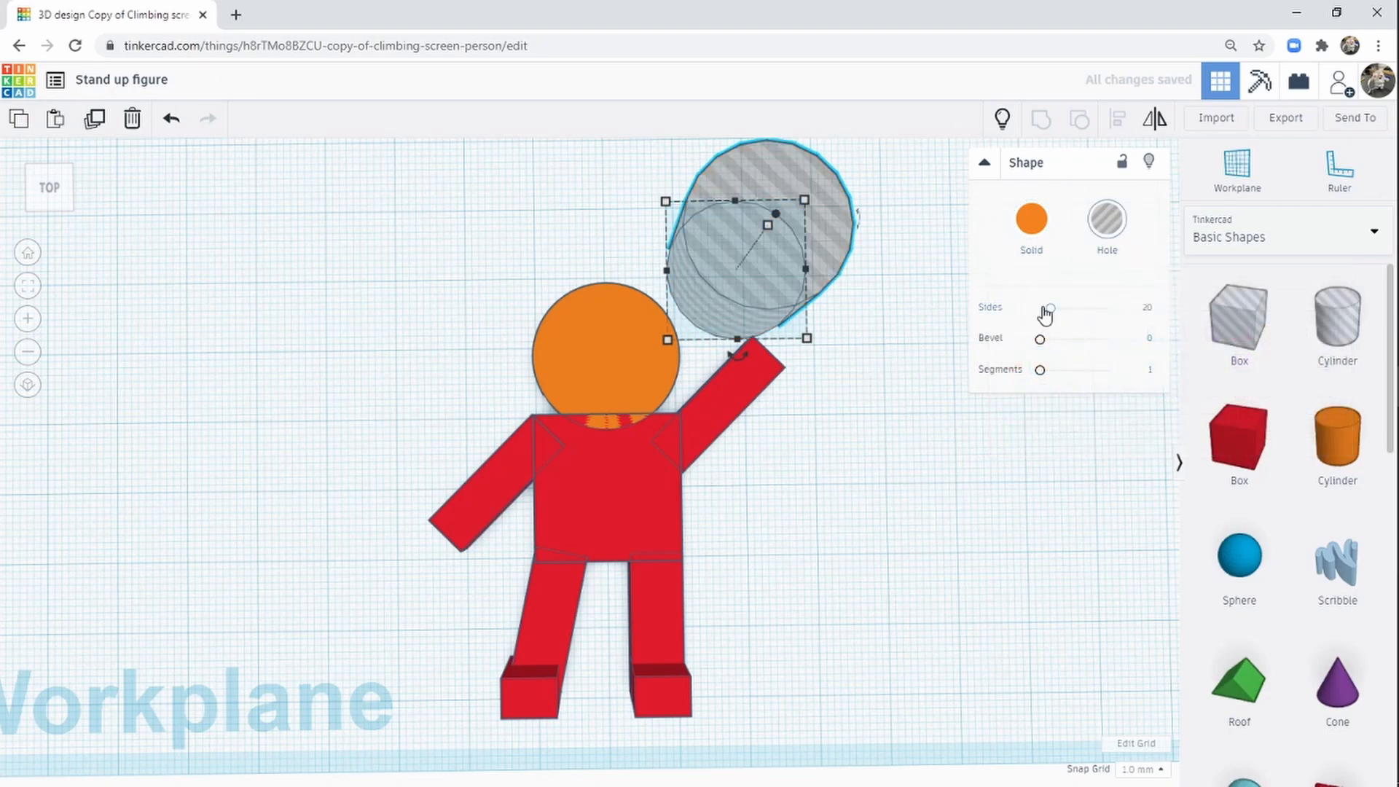
Step: Set the cylinder hole to 64 sides, shrink it to eye size and place it on the upper right of the head
drag(1049, 307, 1190, 313)
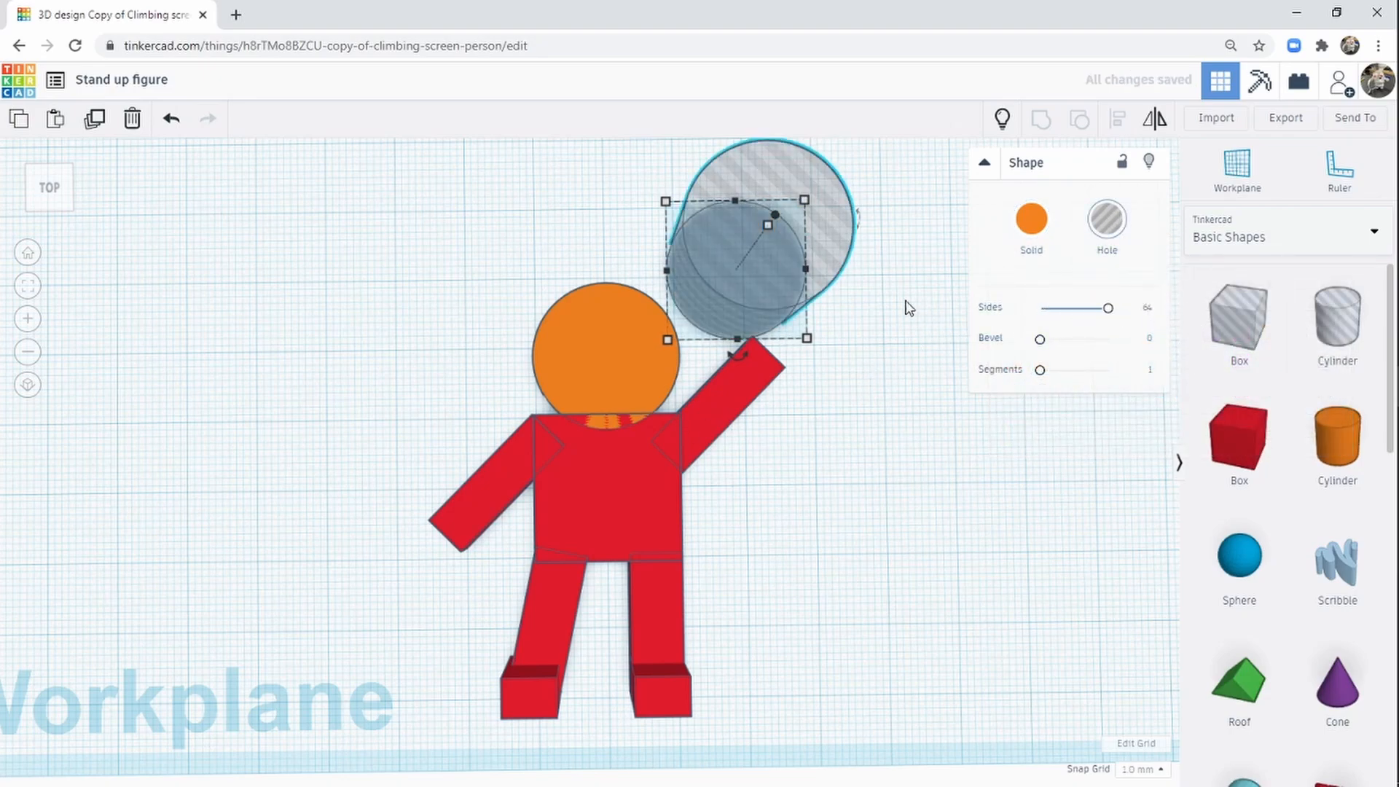
drag(815, 201, 658, 313)
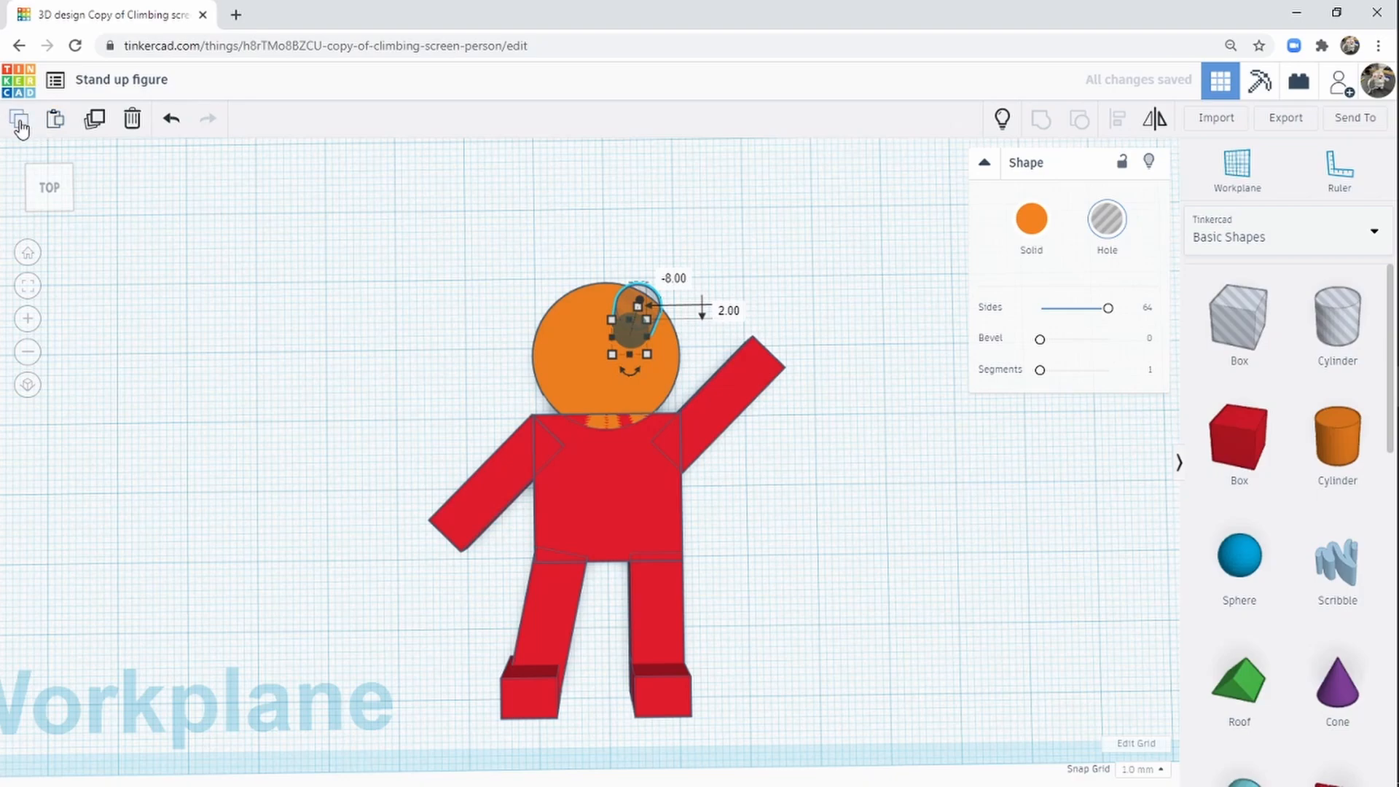
Step: Make a copy of the eye hole and shift it left to form a matching eye on the head's other side
click(22, 128)
click(54, 119)
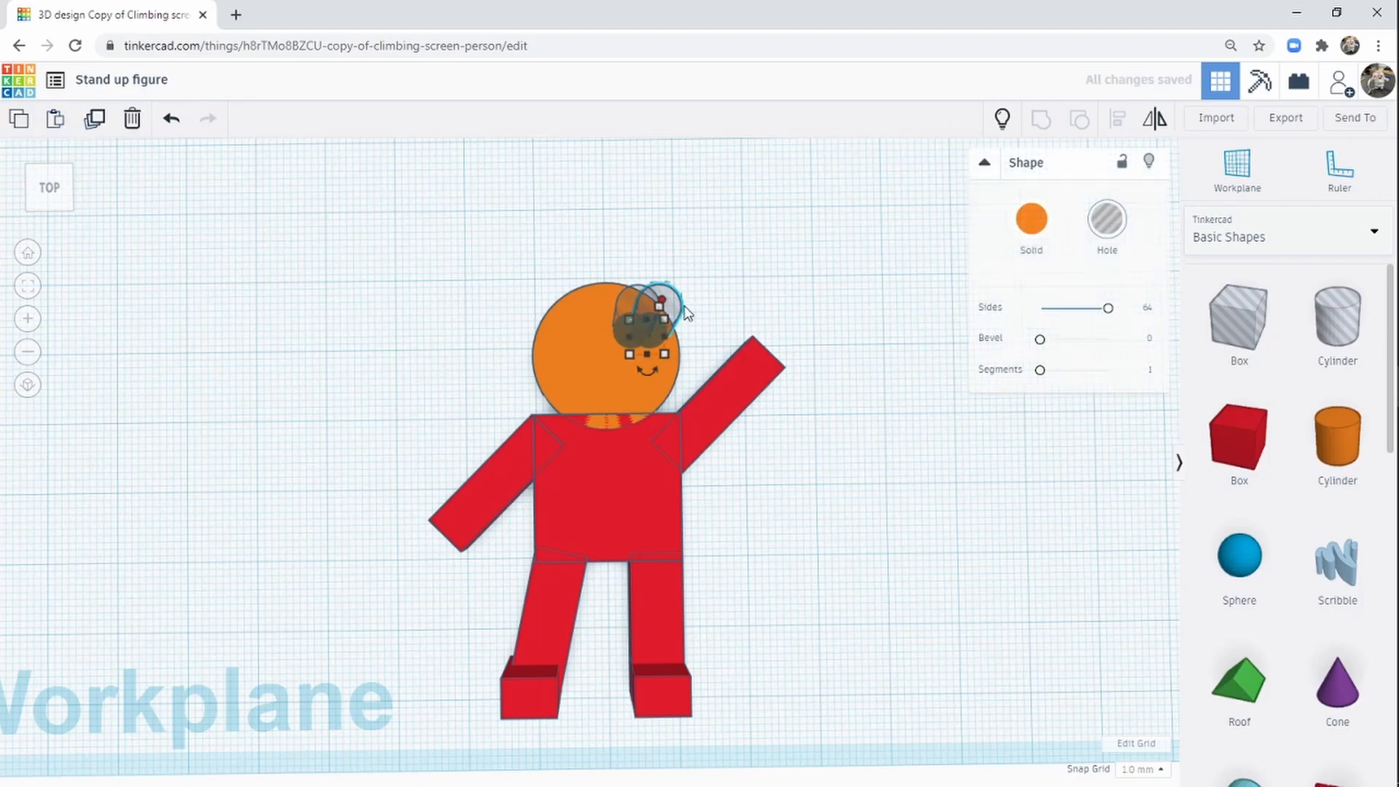
key(Left)
key(Left)
key(Left)
key(Left)
key(Left)
key(Left)
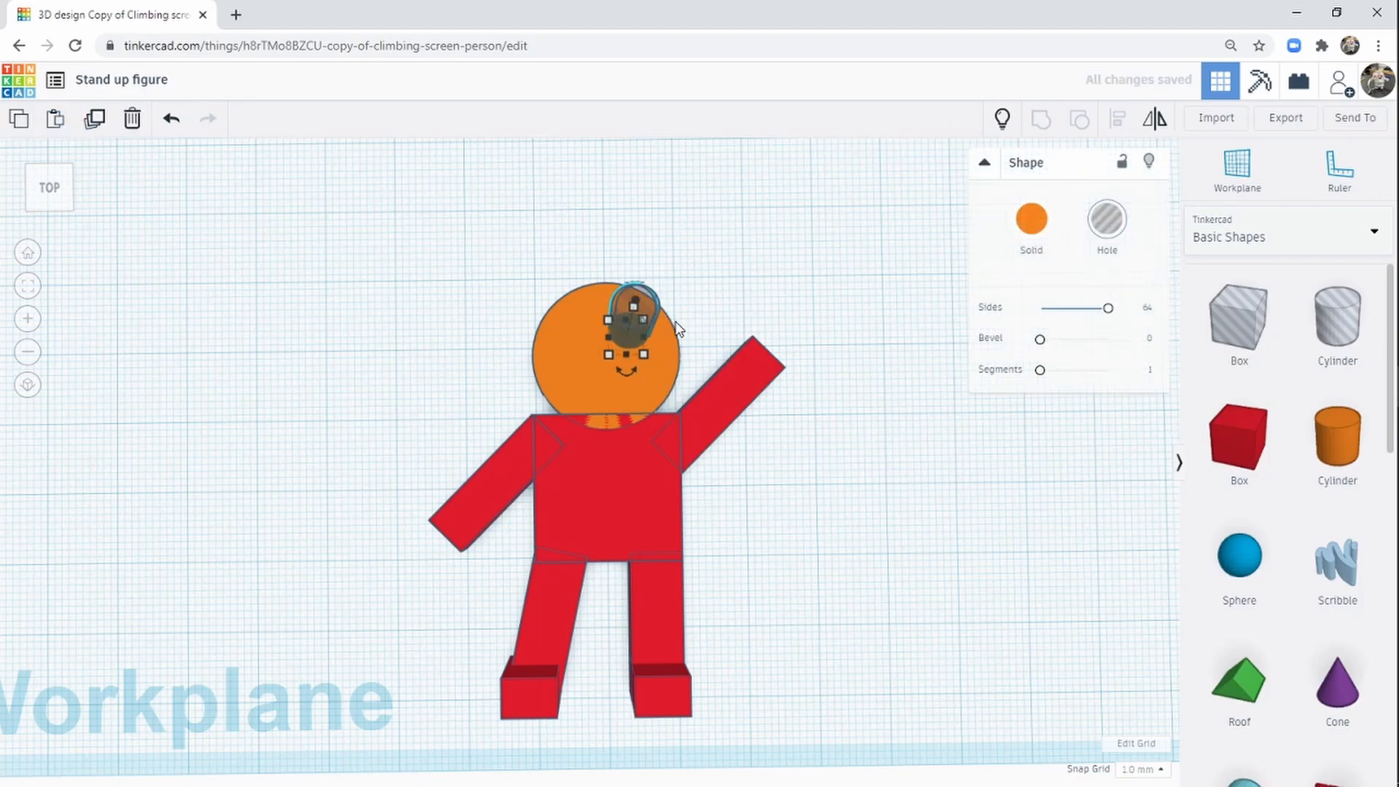
key(Left)
key(Left)
key(Left)
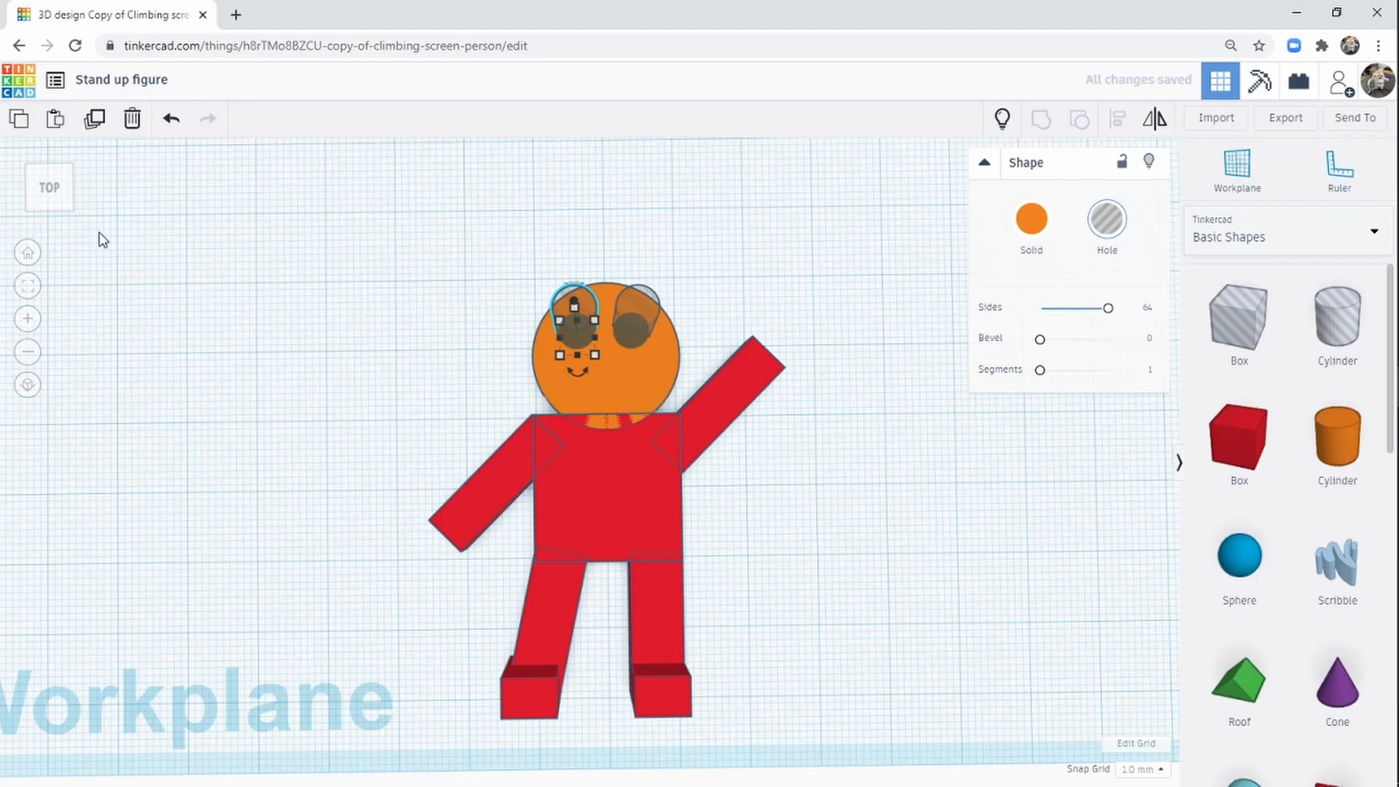
Step: Paste another copy of the eye hole and move it below and between the eyes as a mouth
click(54, 118)
key(Down)
key(Down)
key(Down)
key(Down)
key(Down)
key(Down)
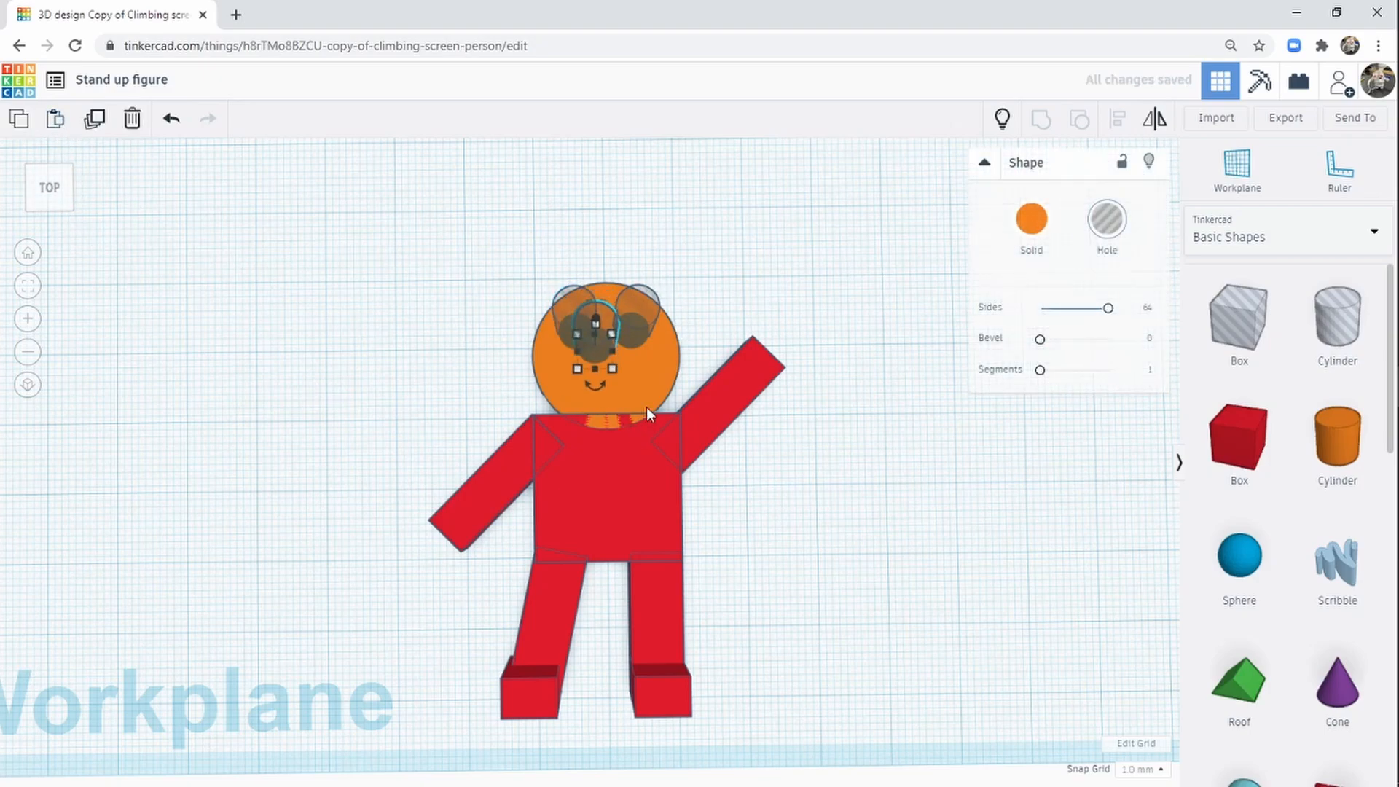
key(Right)
key(Right)
key(Right)
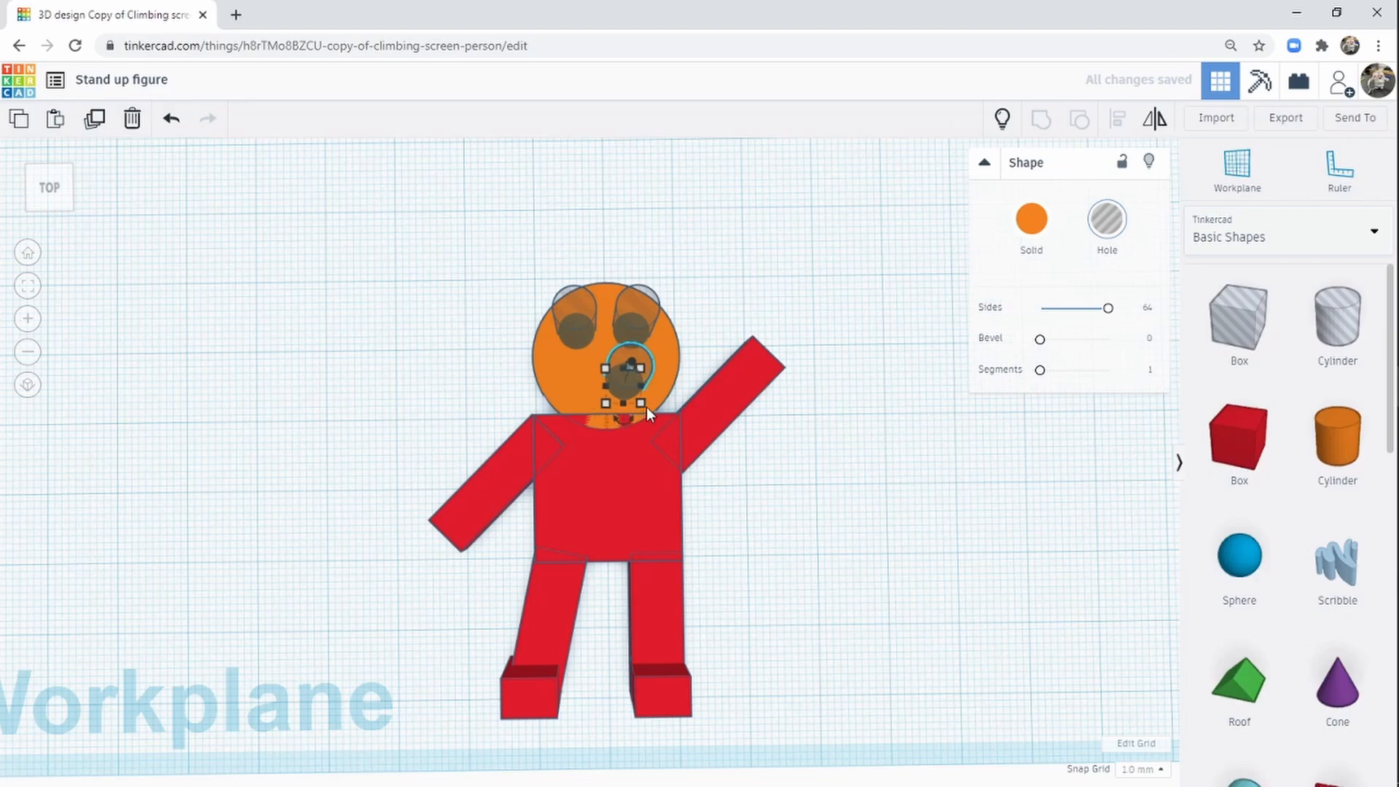
Step: Enlarge the mouth hole to 8 mm by 8 mm
click(28, 319)
middle_drag(547, 387, 560, 537)
drag(627, 516, 595, 545)
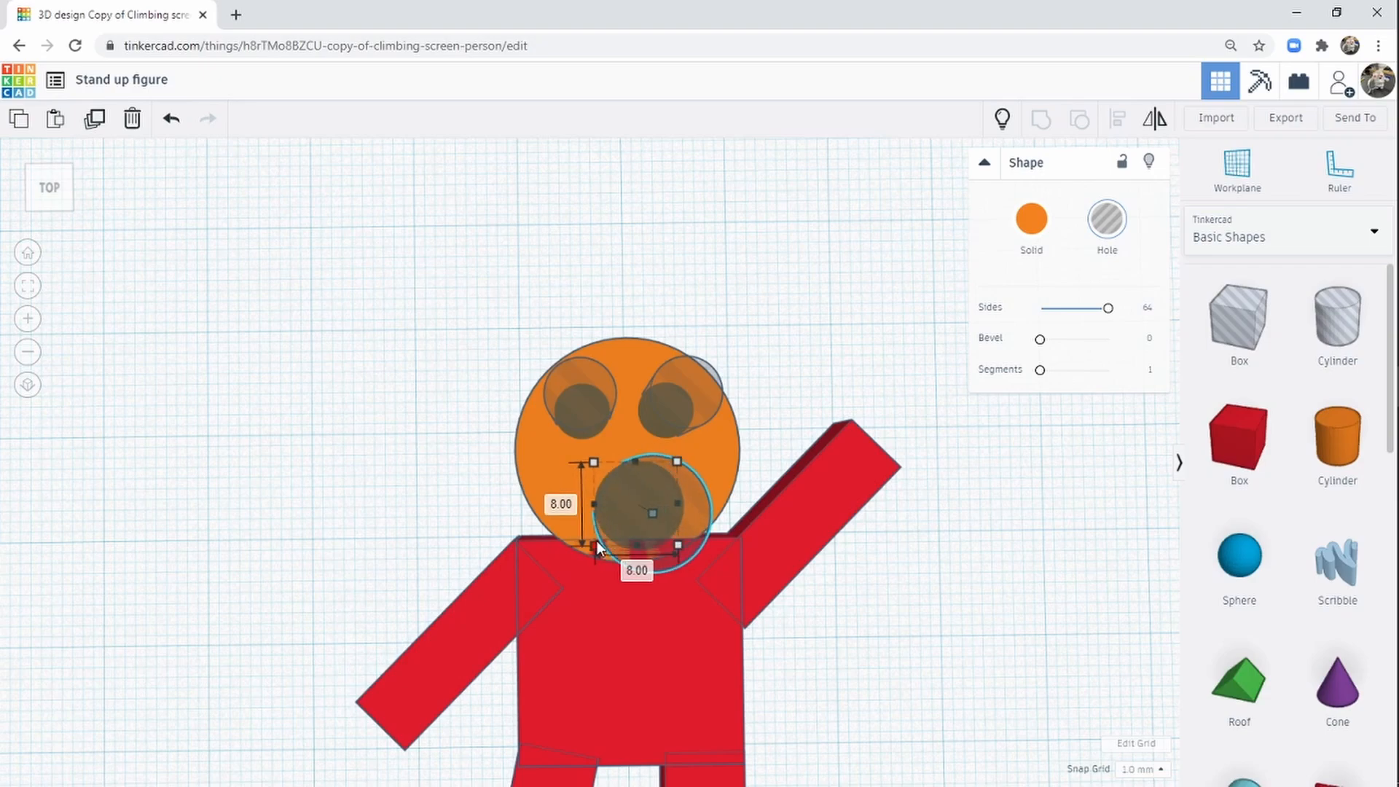
Step: Select every part of the lying figure, including the eye and mouth holes, and group them to cut the face openings
middle_drag(935, 564, 883, 452)
click(28, 352)
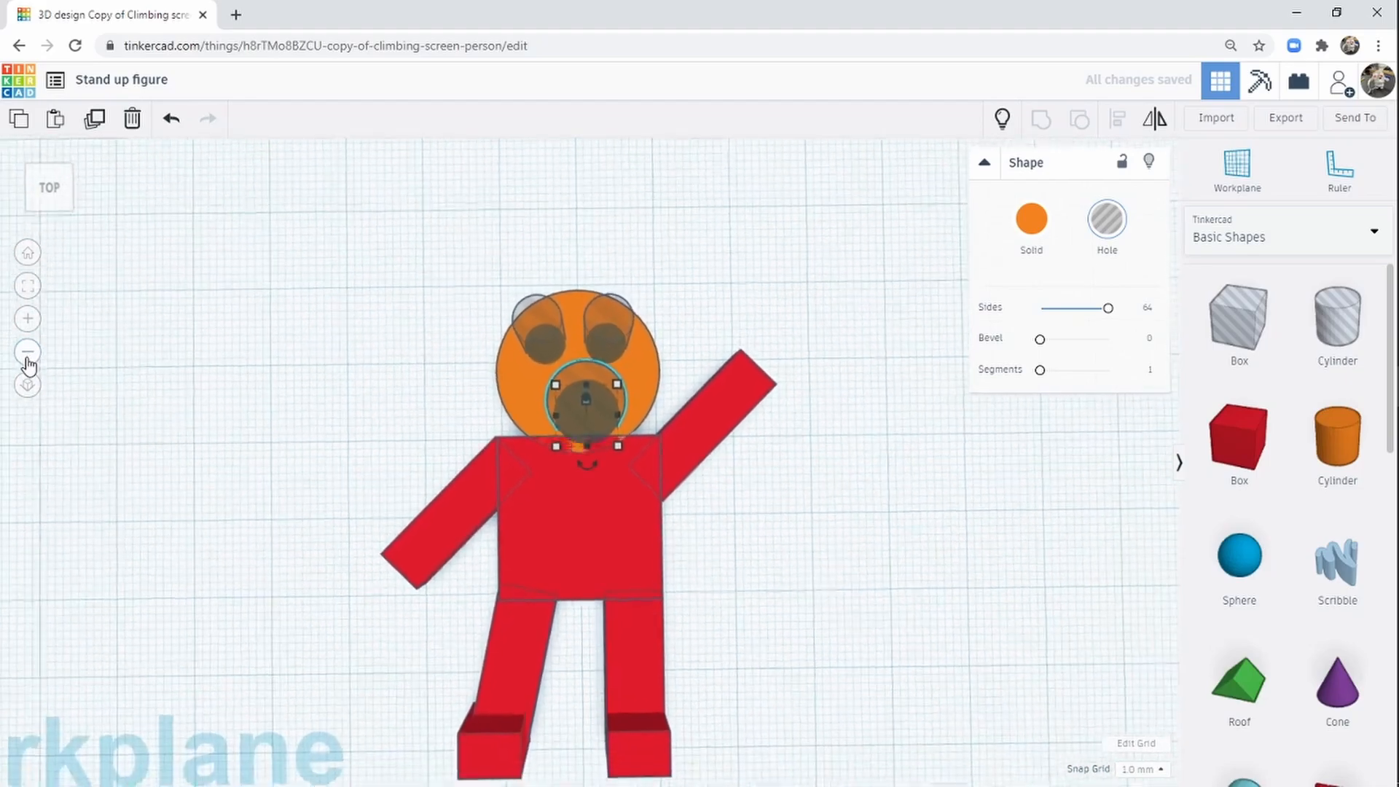
click(28, 352)
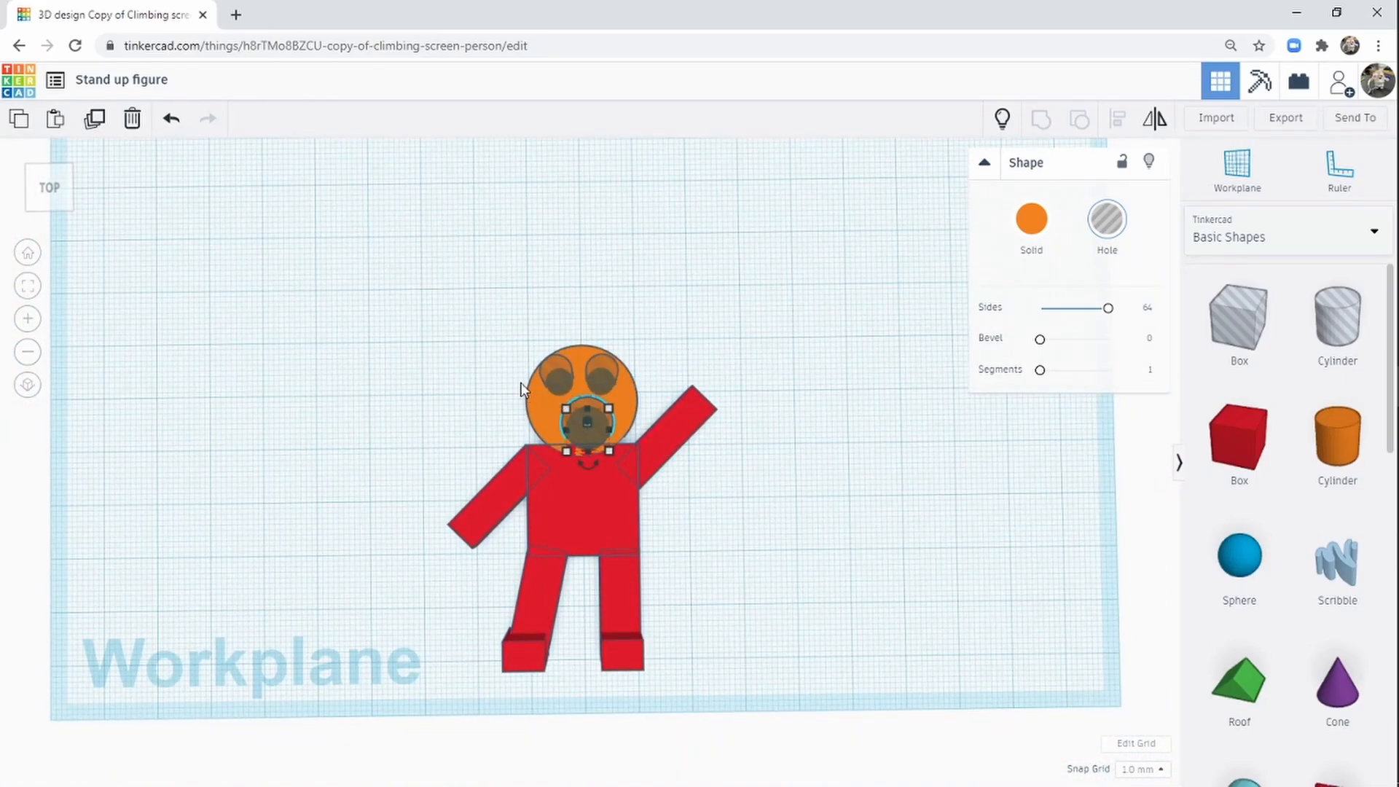
right_drag(496, 537, 873, 462)
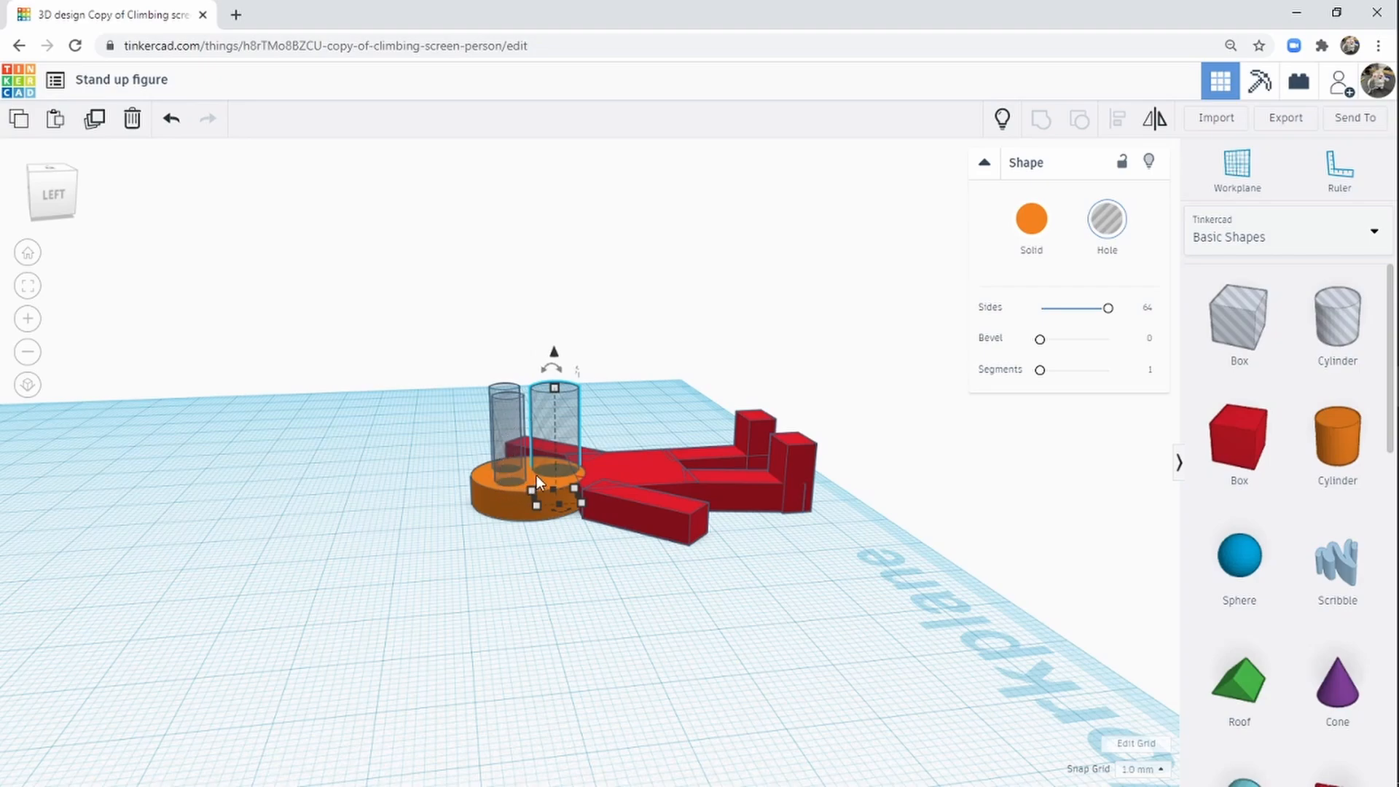
right_drag(549, 578, 586, 492)
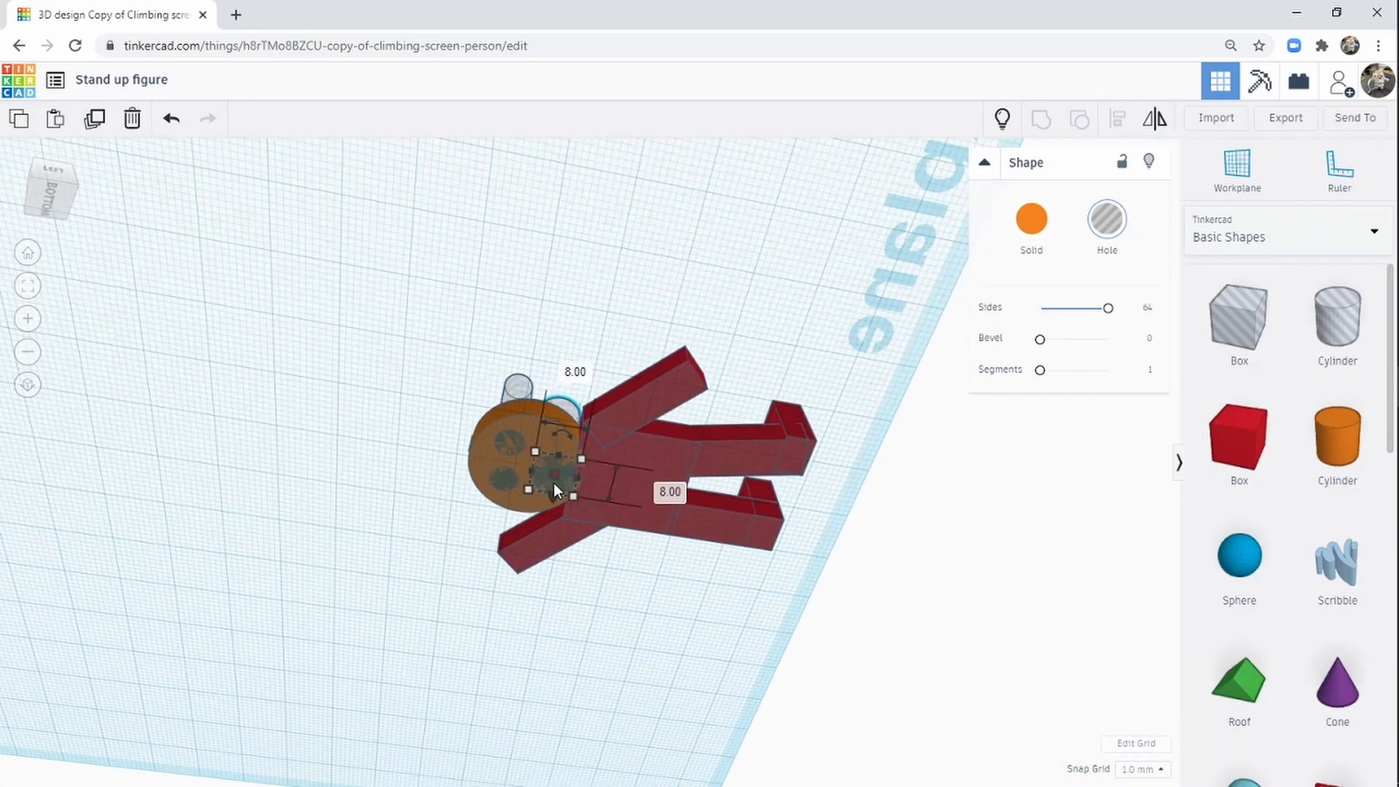
right_drag(847, 300, 497, 600)
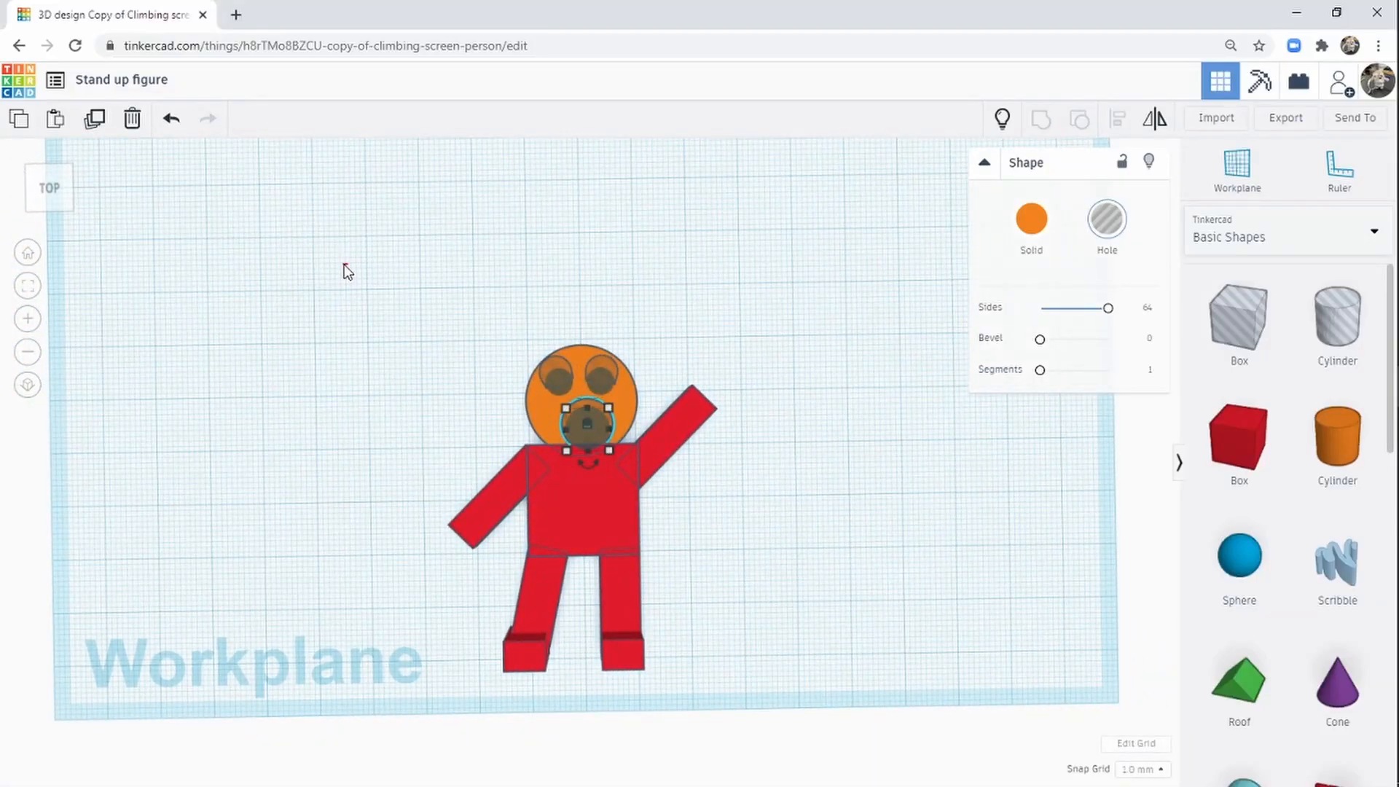
drag(347, 264, 805, 750)
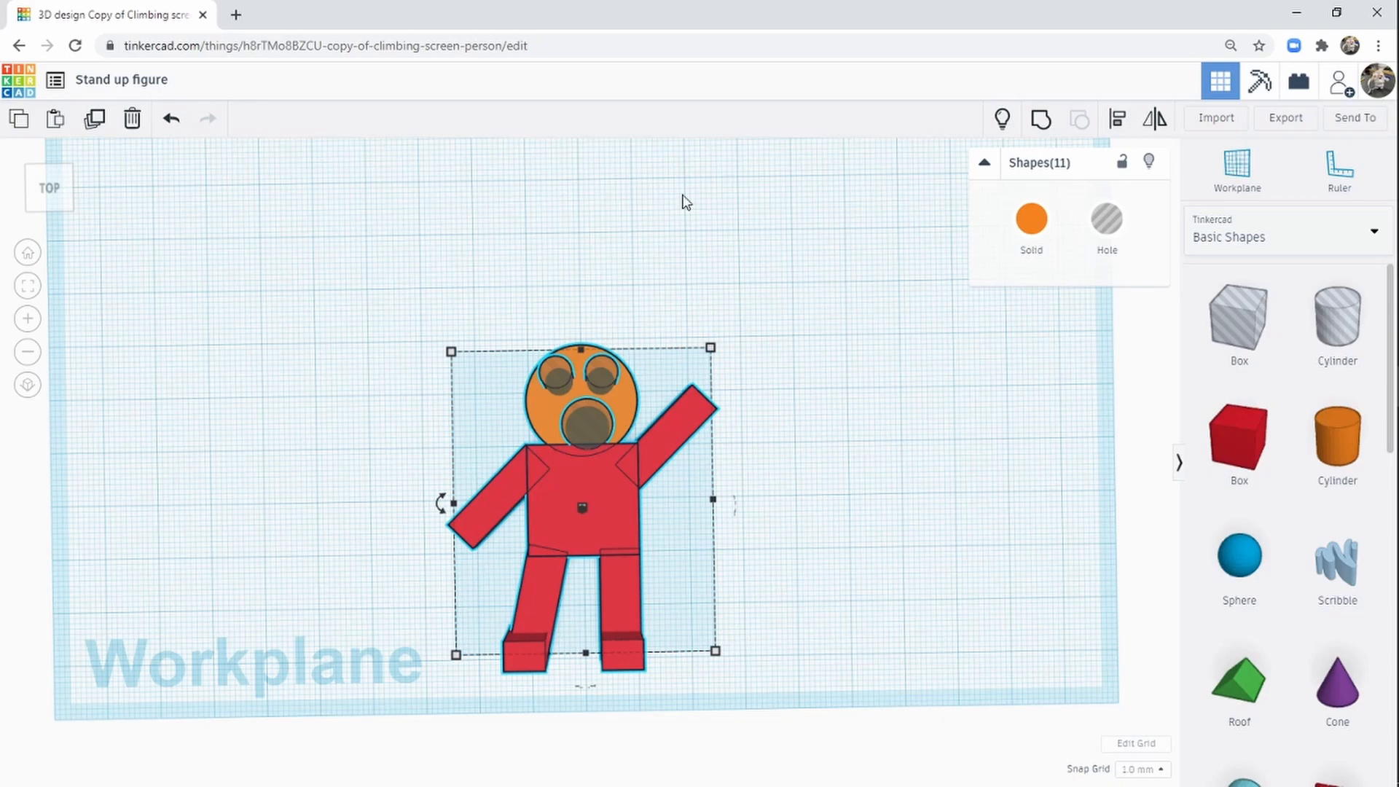
click(1046, 129)
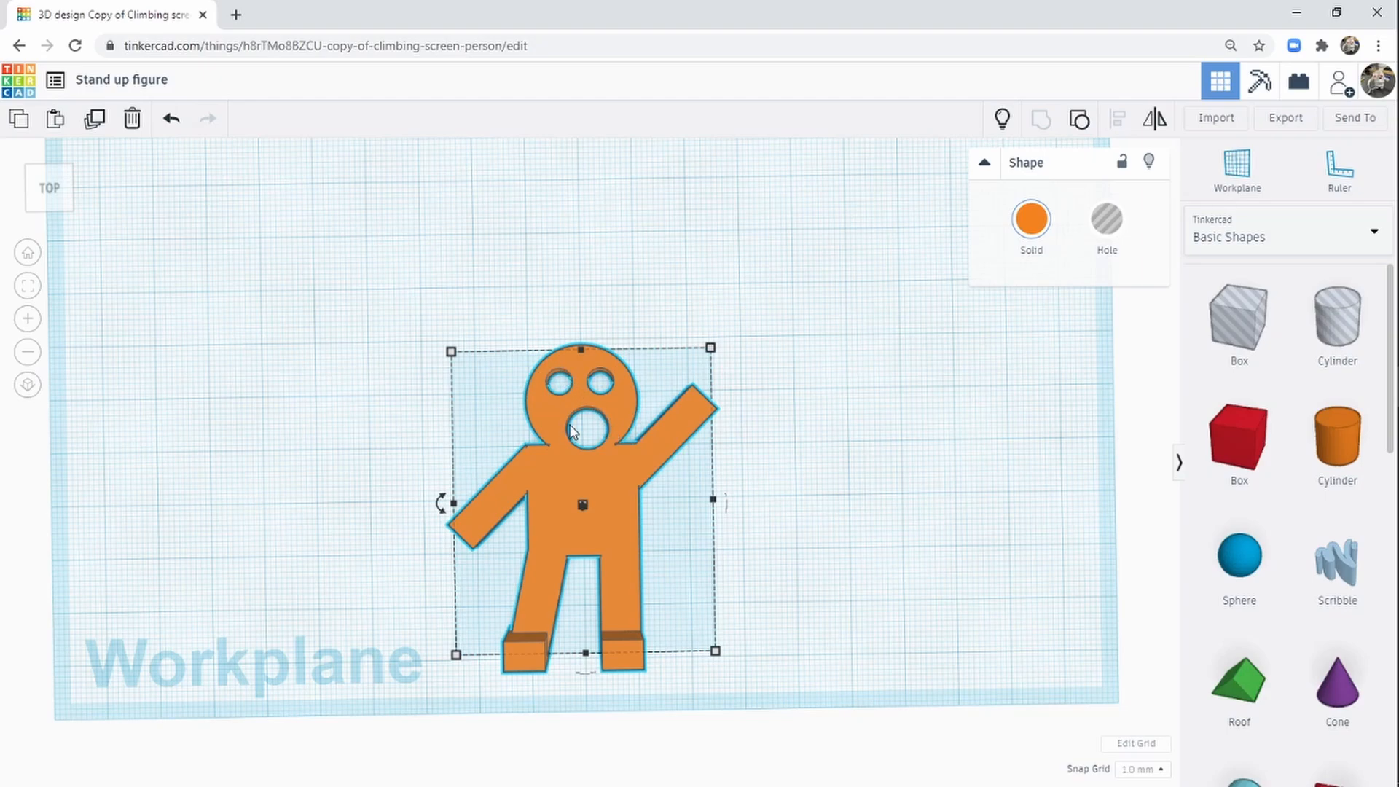
Step: Rotate the grouped figure 90° so it stands upright and drop it onto the workplane
right_drag(609, 585, 423, 426)
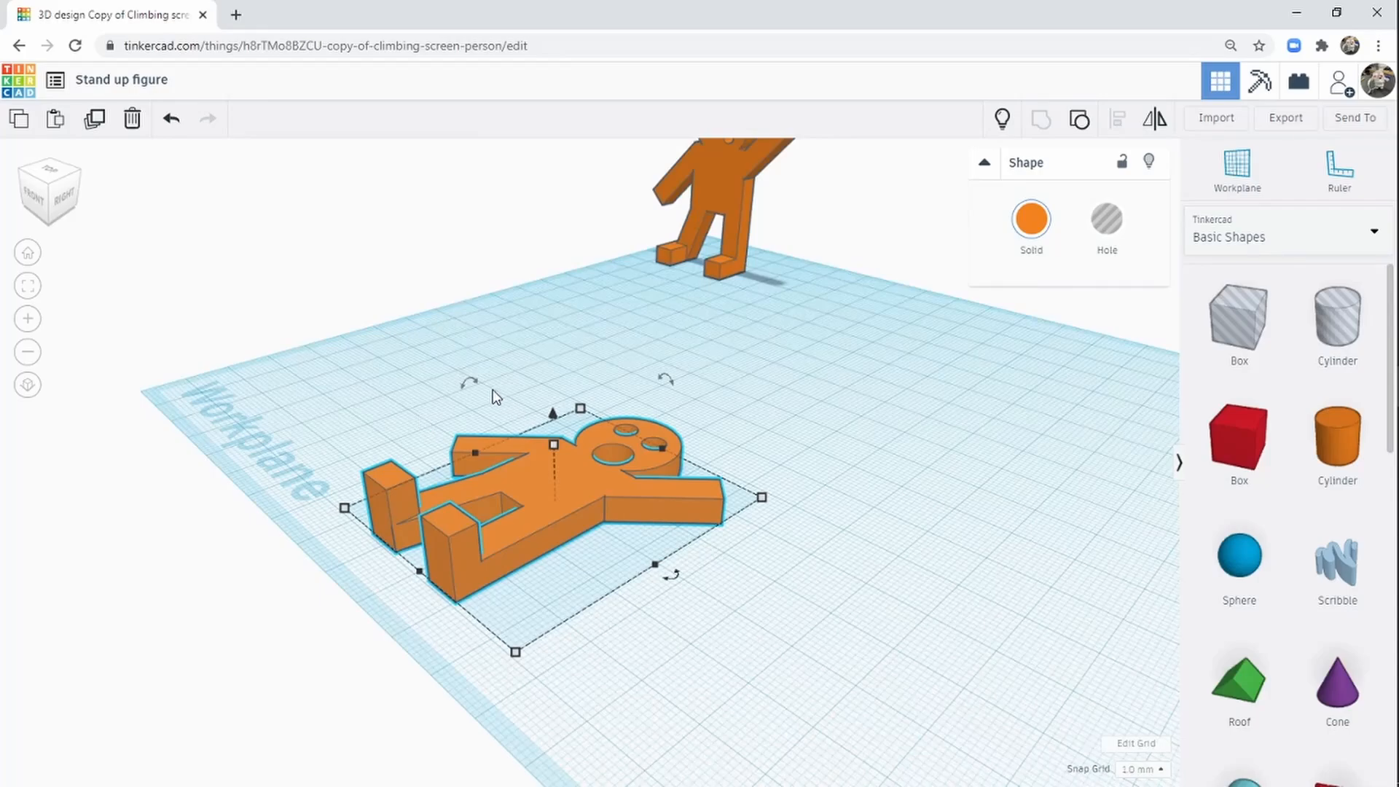
drag(469, 384, 410, 449)
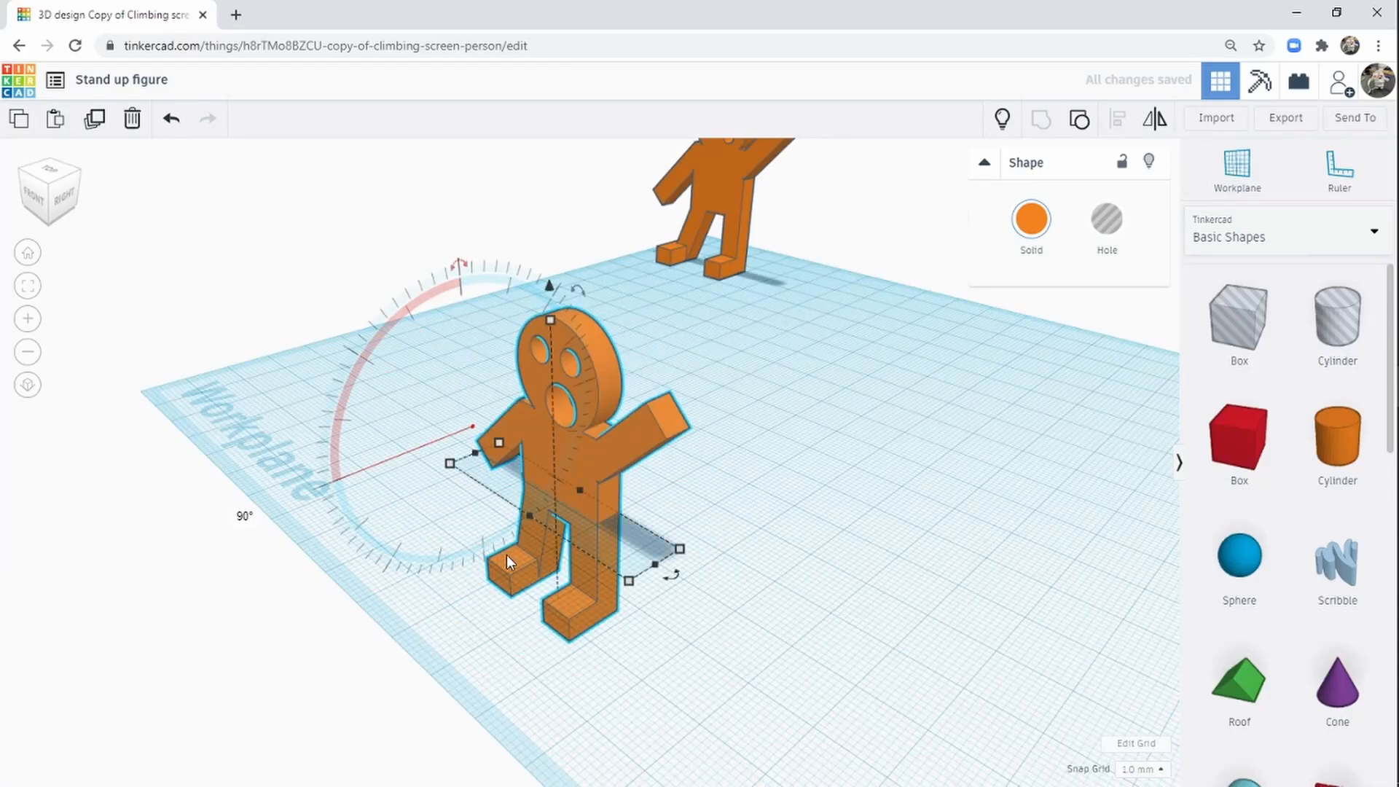
key(d)
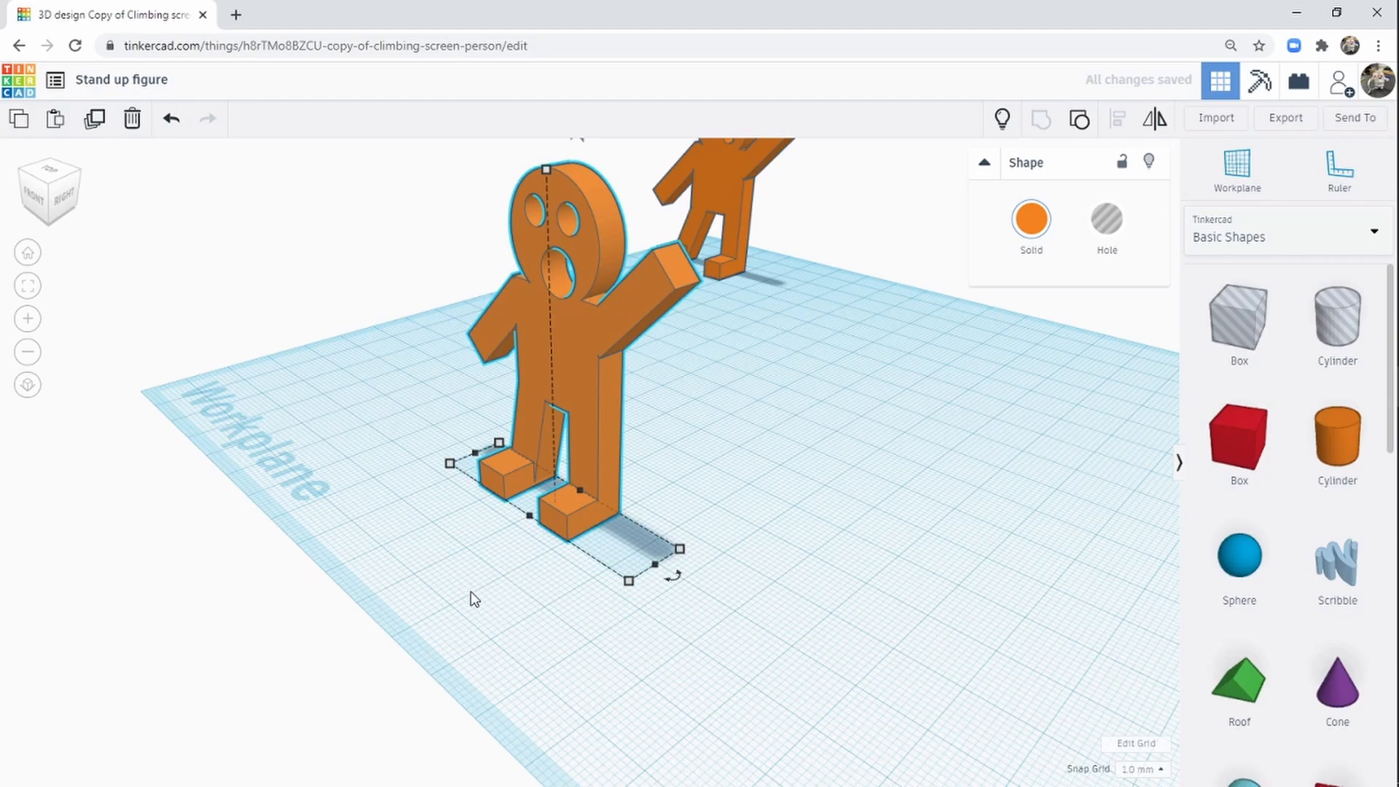
Step: Examine the standing figure from the front, side and back, checking its feet and raised arm
right_drag(472, 596, 780, 561)
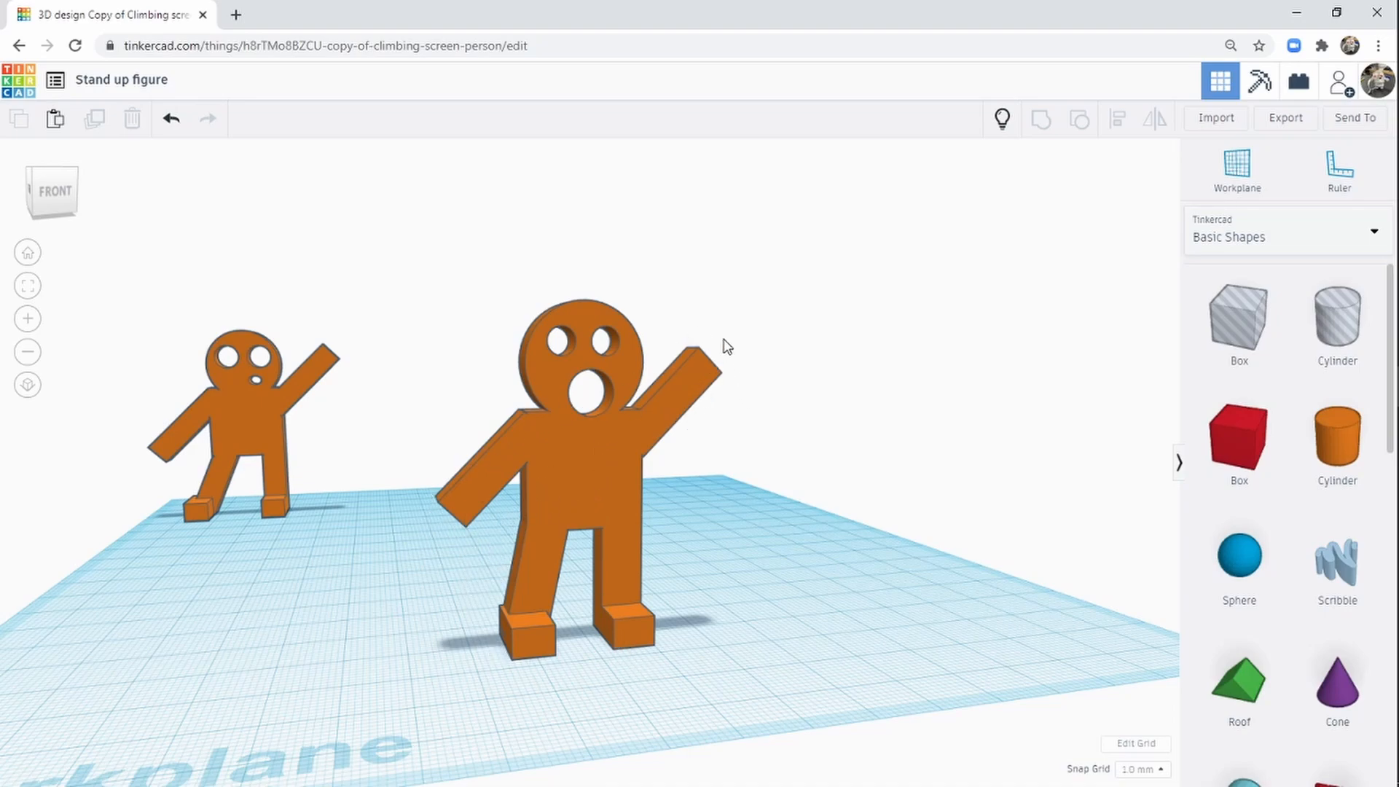
right_drag(780, 449, 550, 471)
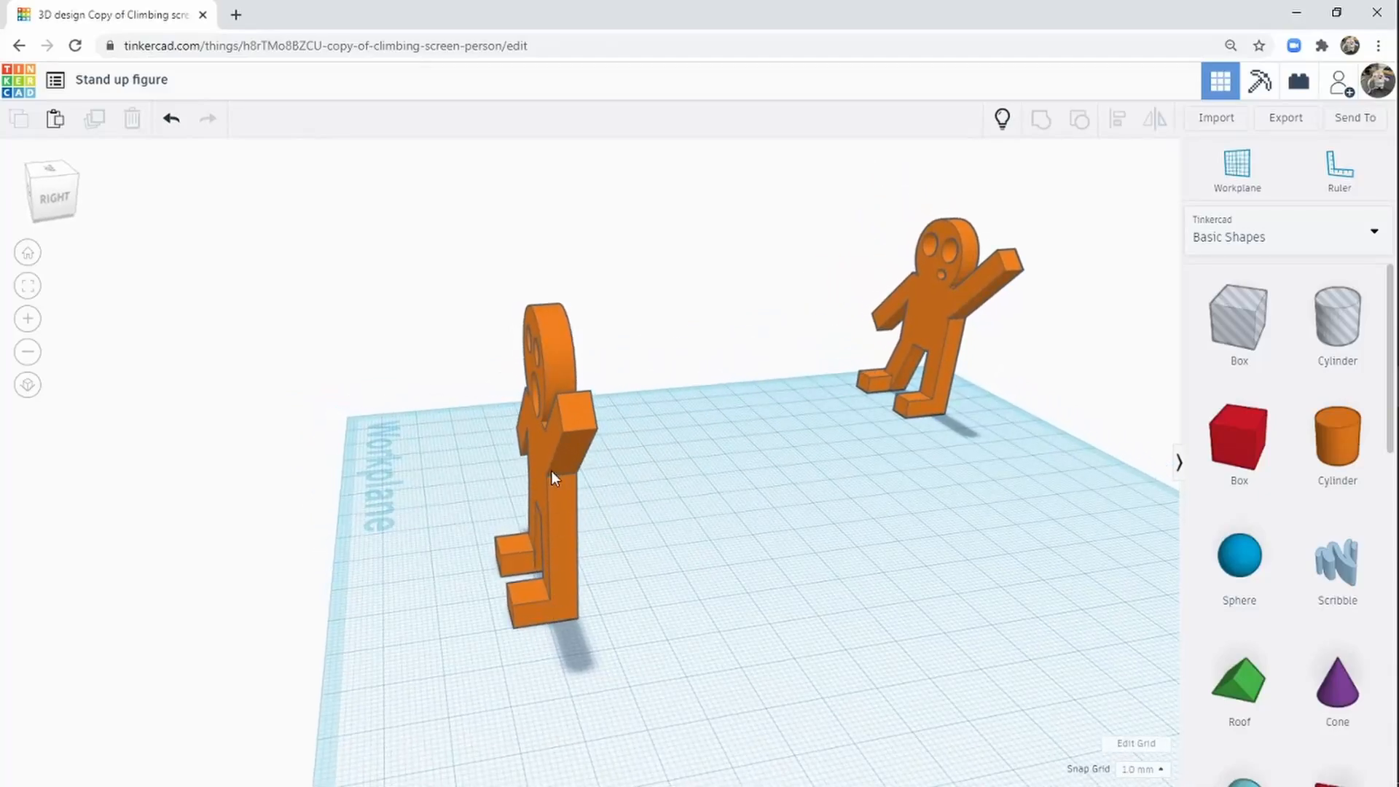
drag(605, 529, 532, 516)
drag(446, 501, 470, 541)
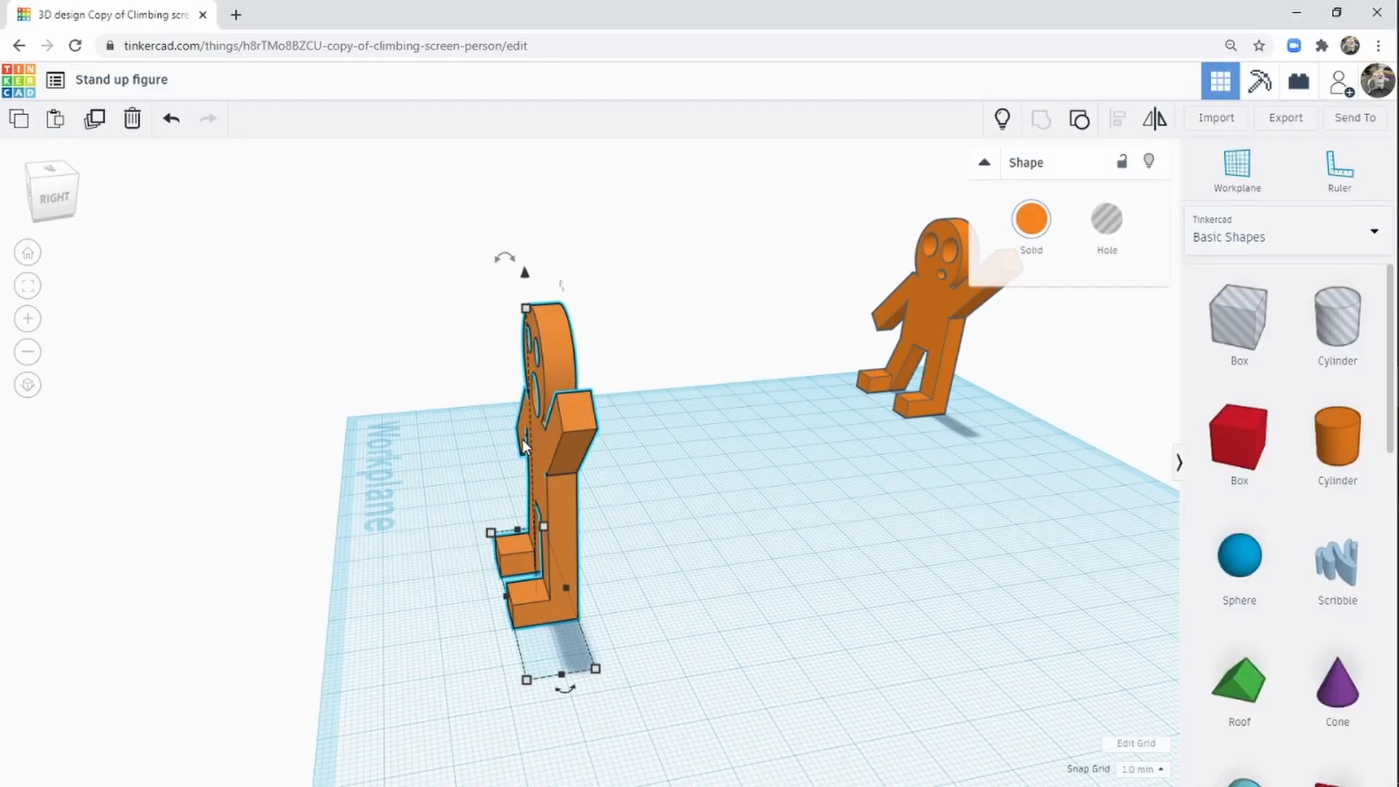
middle_drag(481, 431, 502, 492)
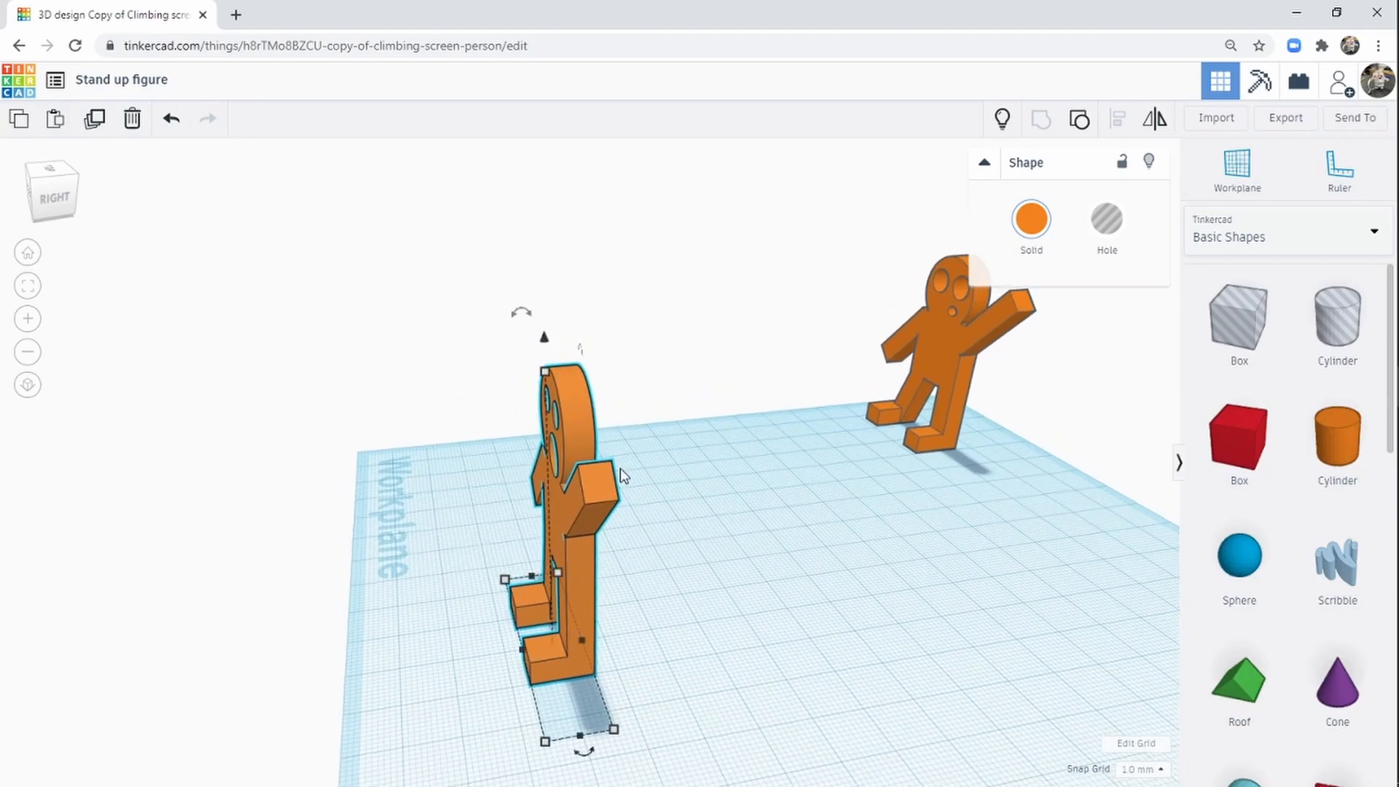
right_drag(668, 542, 493, 540)
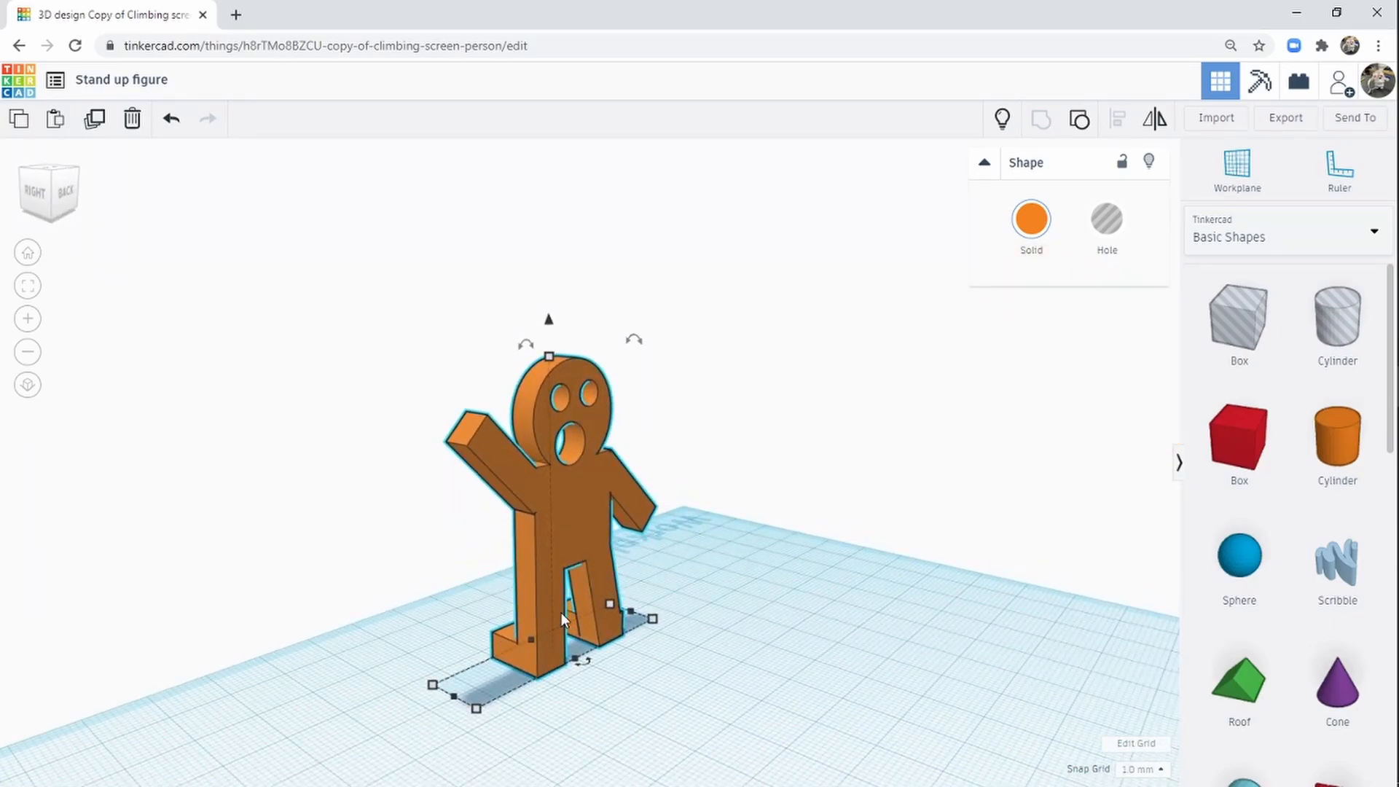
right_drag(658, 518, 719, 575)
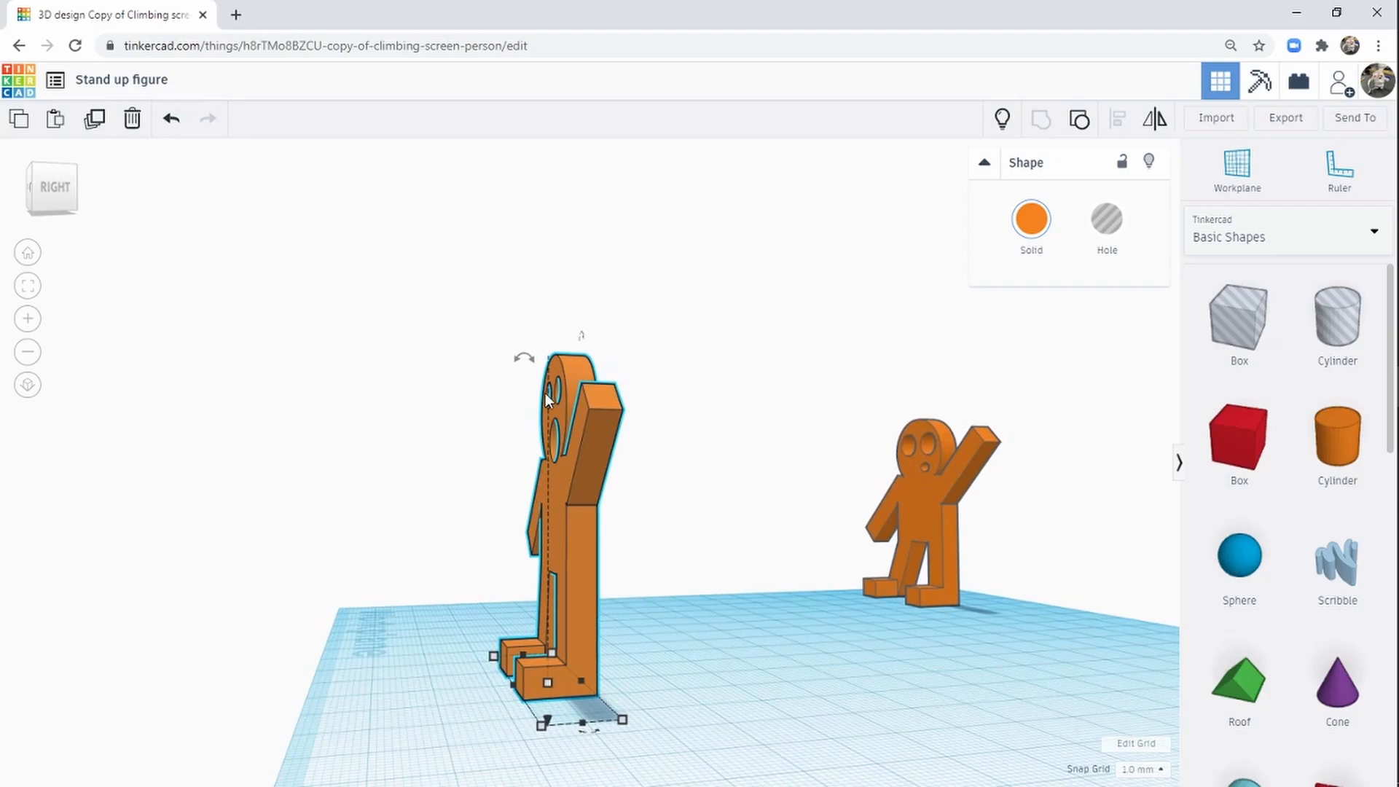
Step: Rotate the standing figure so it lies flat on its back and lower it onto the workplane
drag(523, 358, 594, 517)
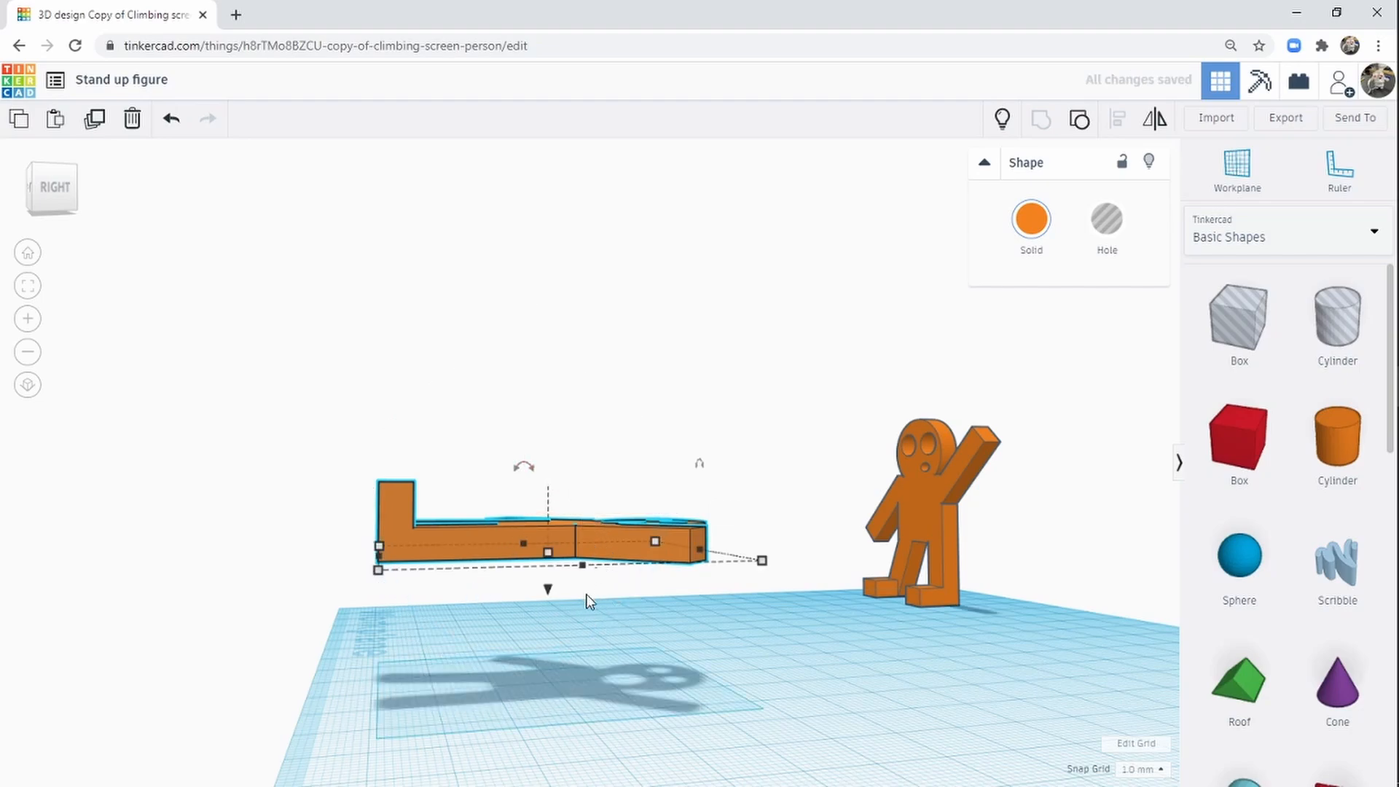
right_drag(654, 695, 819, 688)
right_drag(540, 478, 796, 352)
click(589, 704)
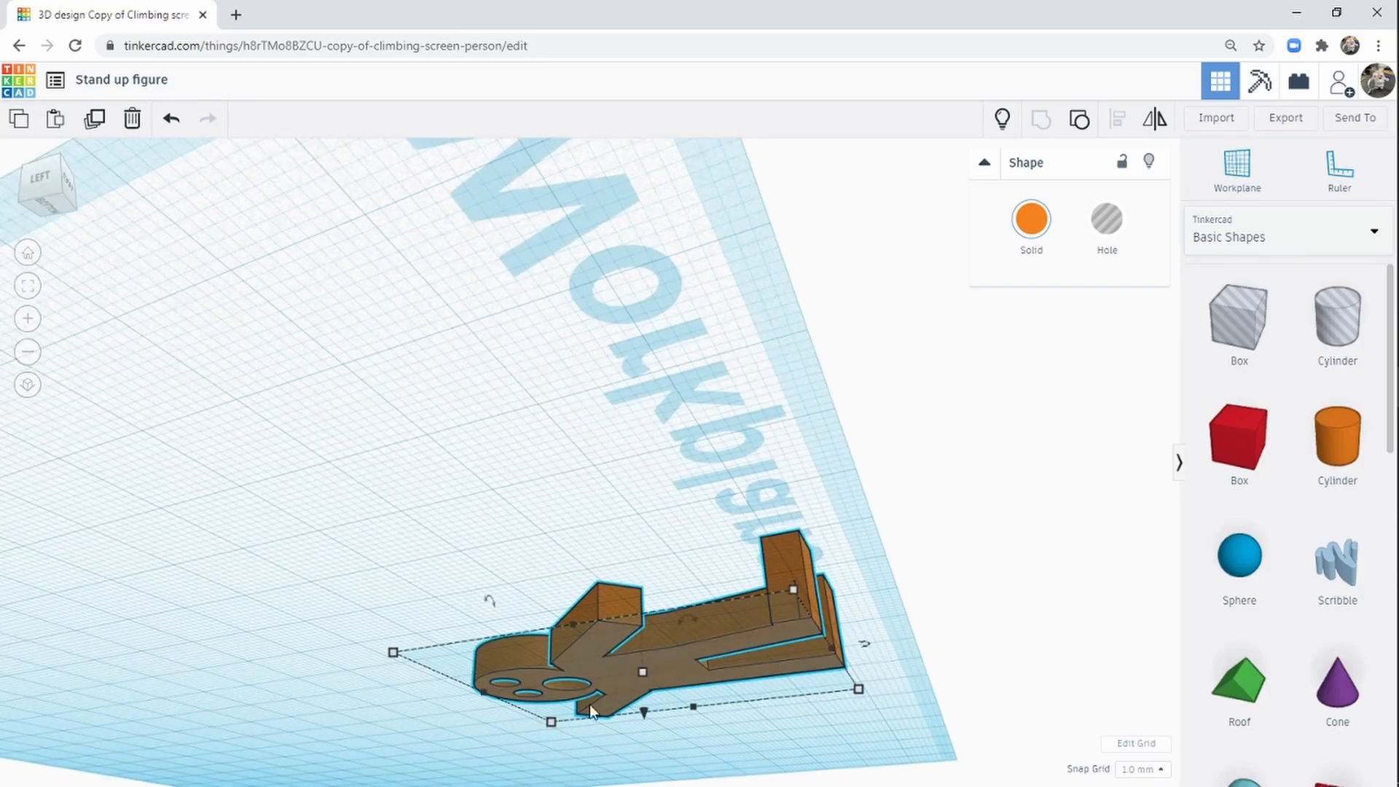
Step: Export only the selected figure as an STL file for 3D printing
right_drag(919, 401, 663, 594)
middle_drag(785, 599, 754, 546)
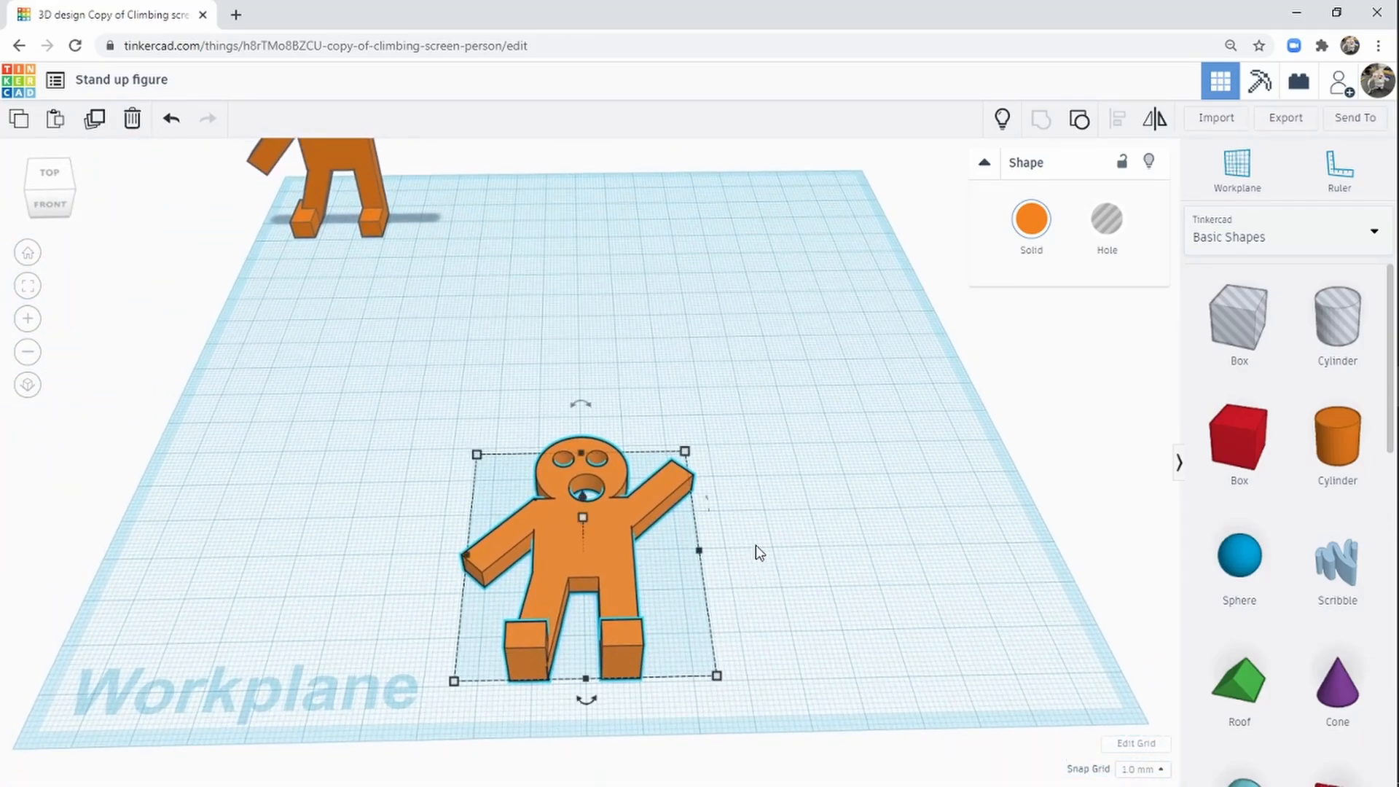
click(1286, 121)
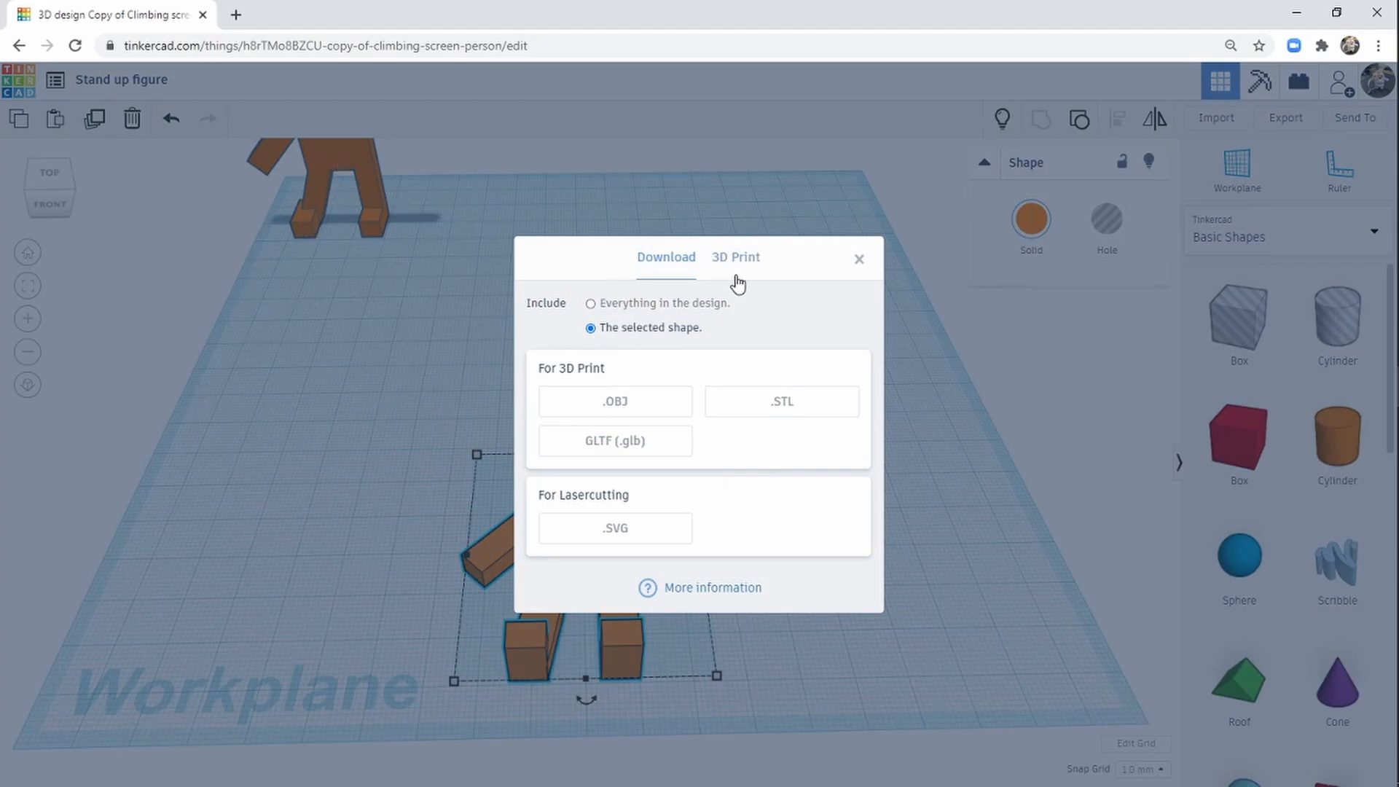
click(807, 405)
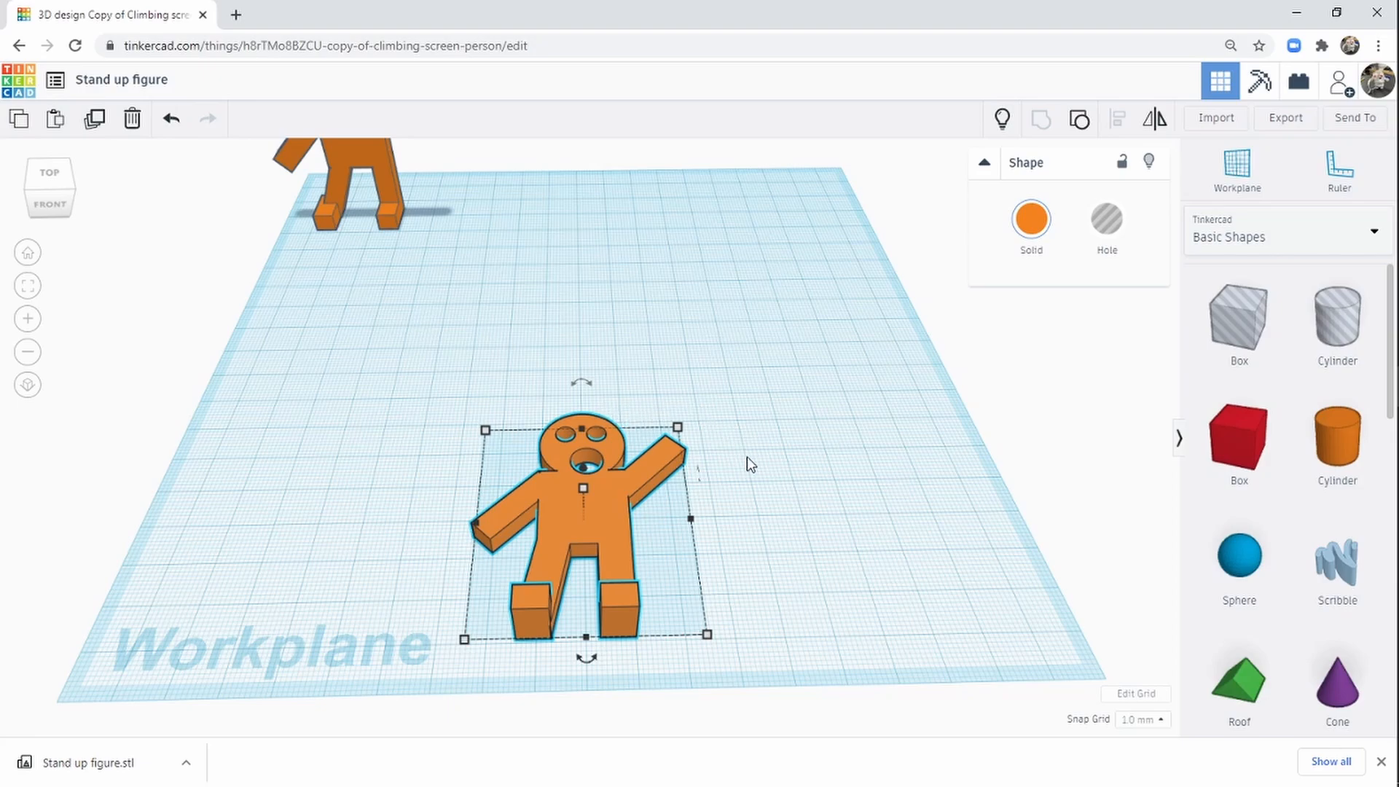
Step: Switch to Ultimaker Cura and open Stand up figure.stl from the Downloads folder onto the build plate
key(alt+Tab)
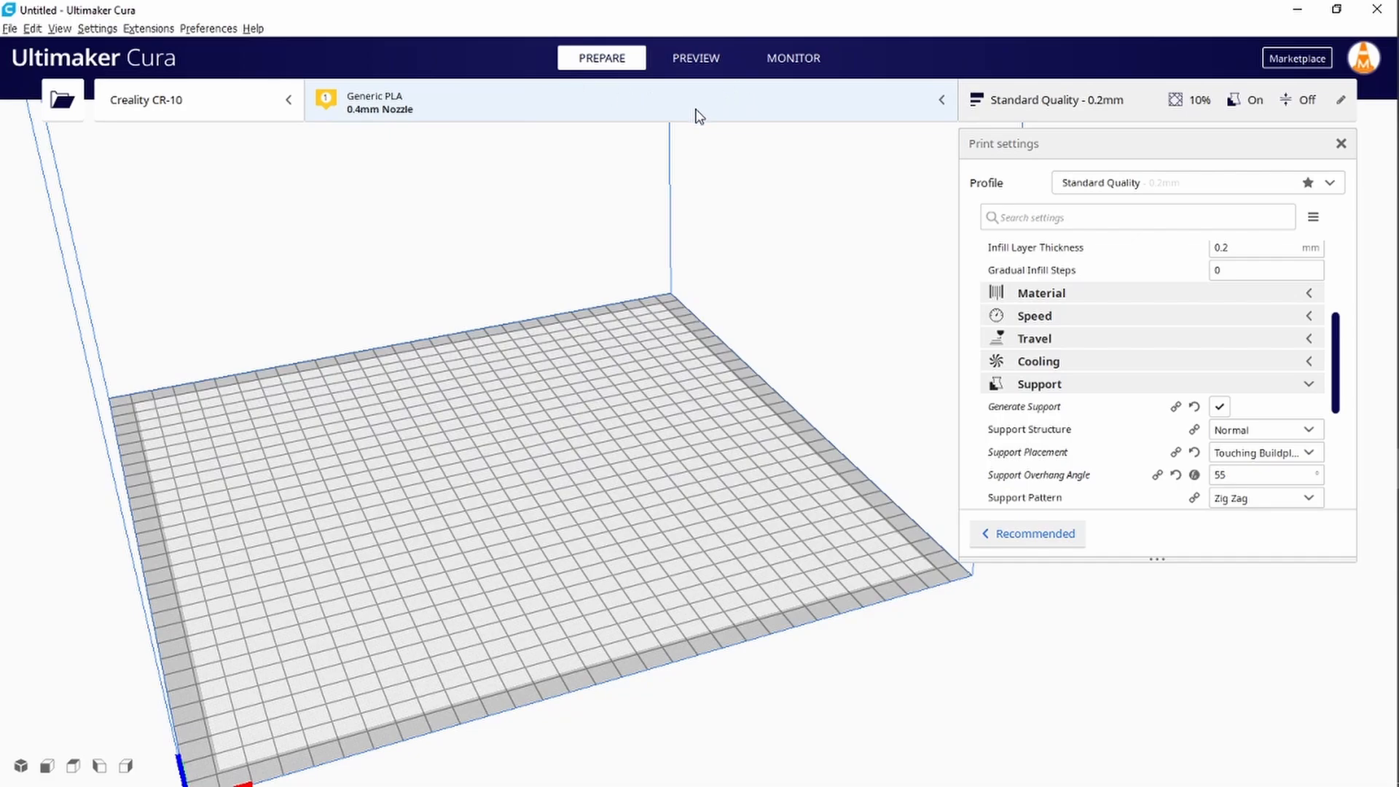
right_drag(628, 437, 820, 377)
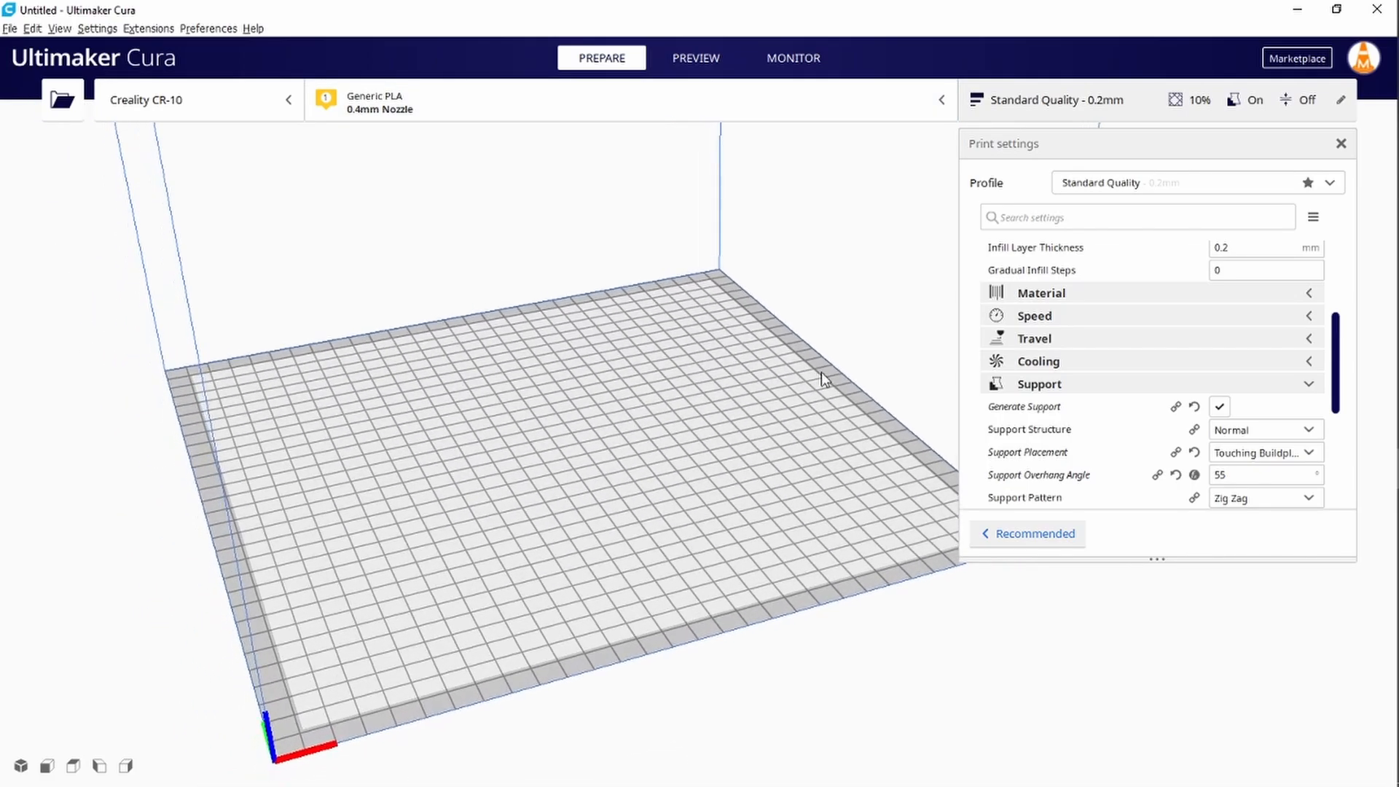
mouse_move(706, 536)
right_down()
mouse_move(543, 537)
mouse_move(710, 525)
right_up()
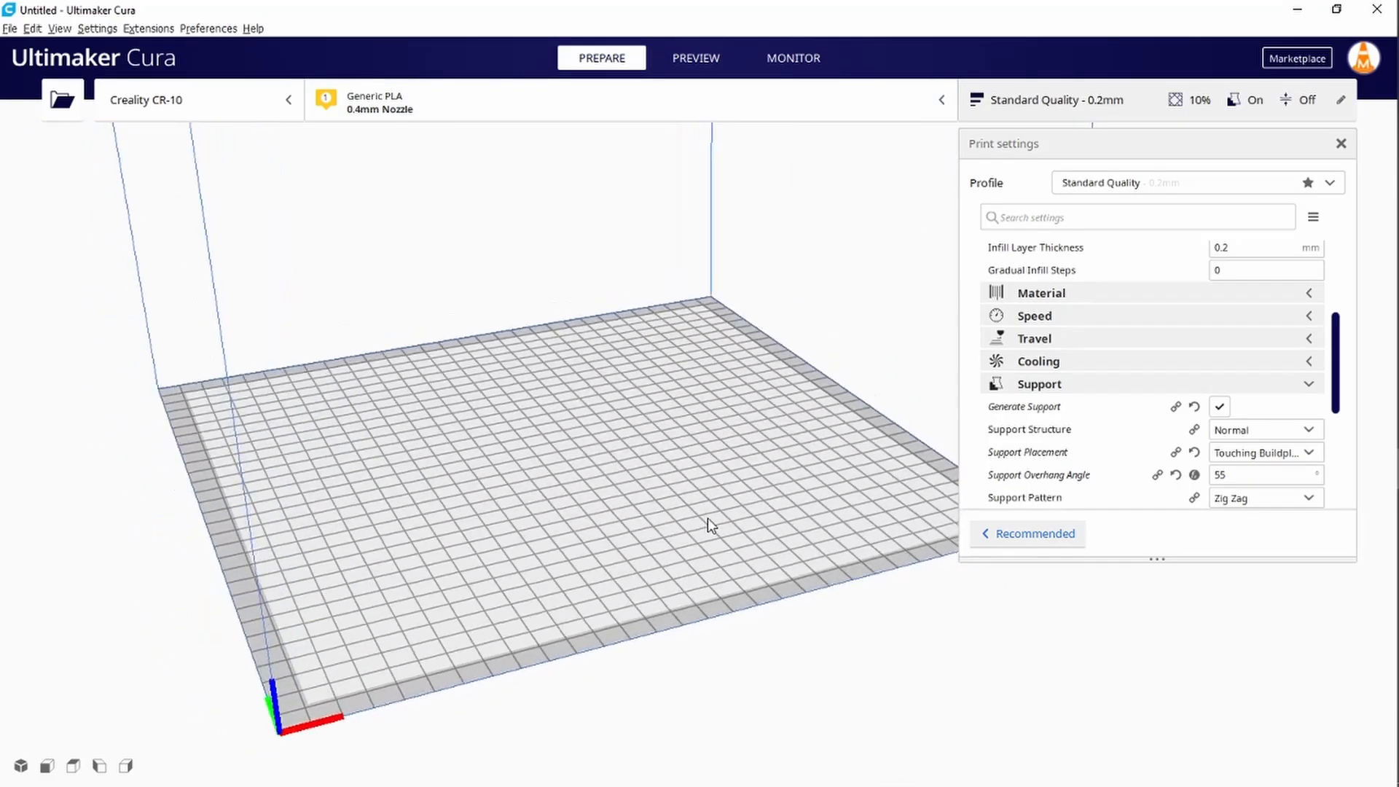
middle_drag(695, 418, 703, 434)
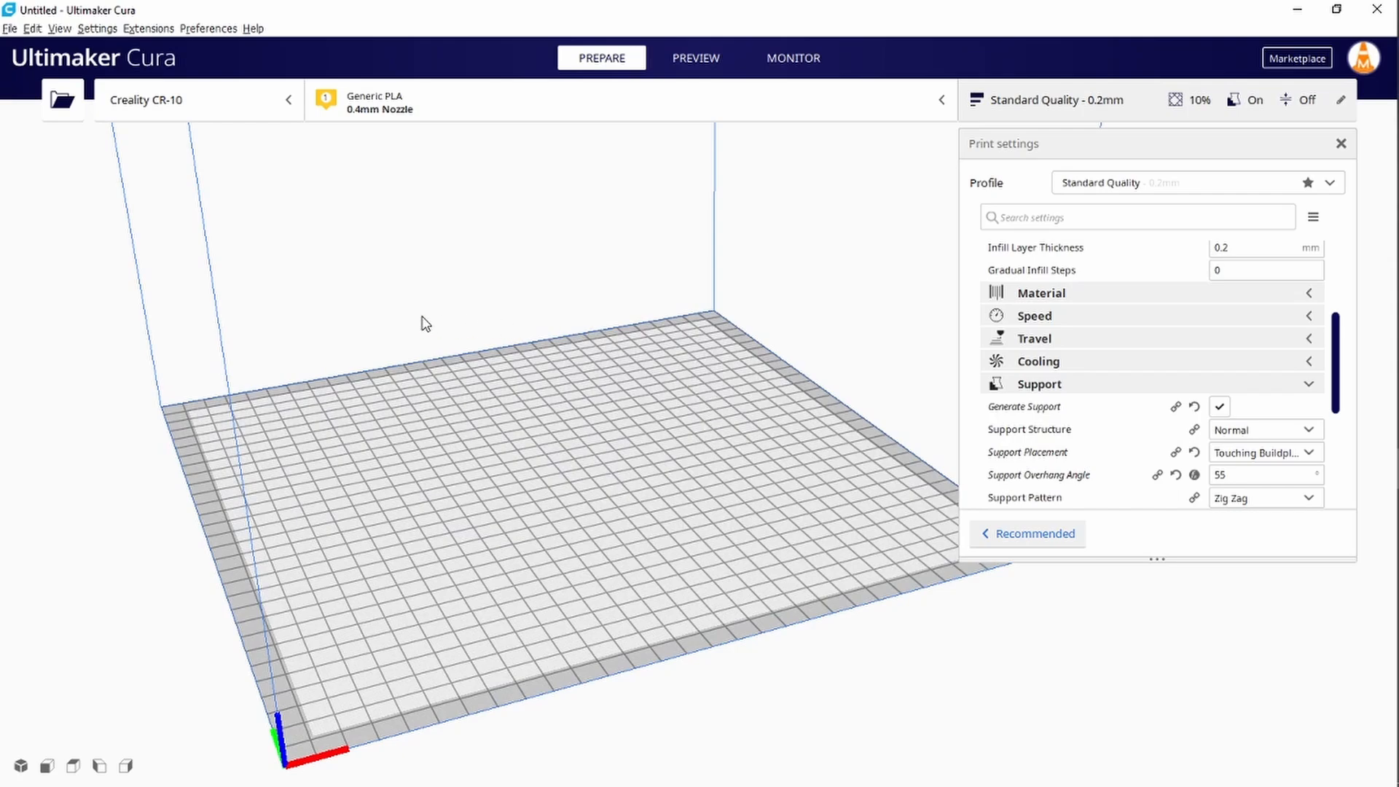
click(63, 102)
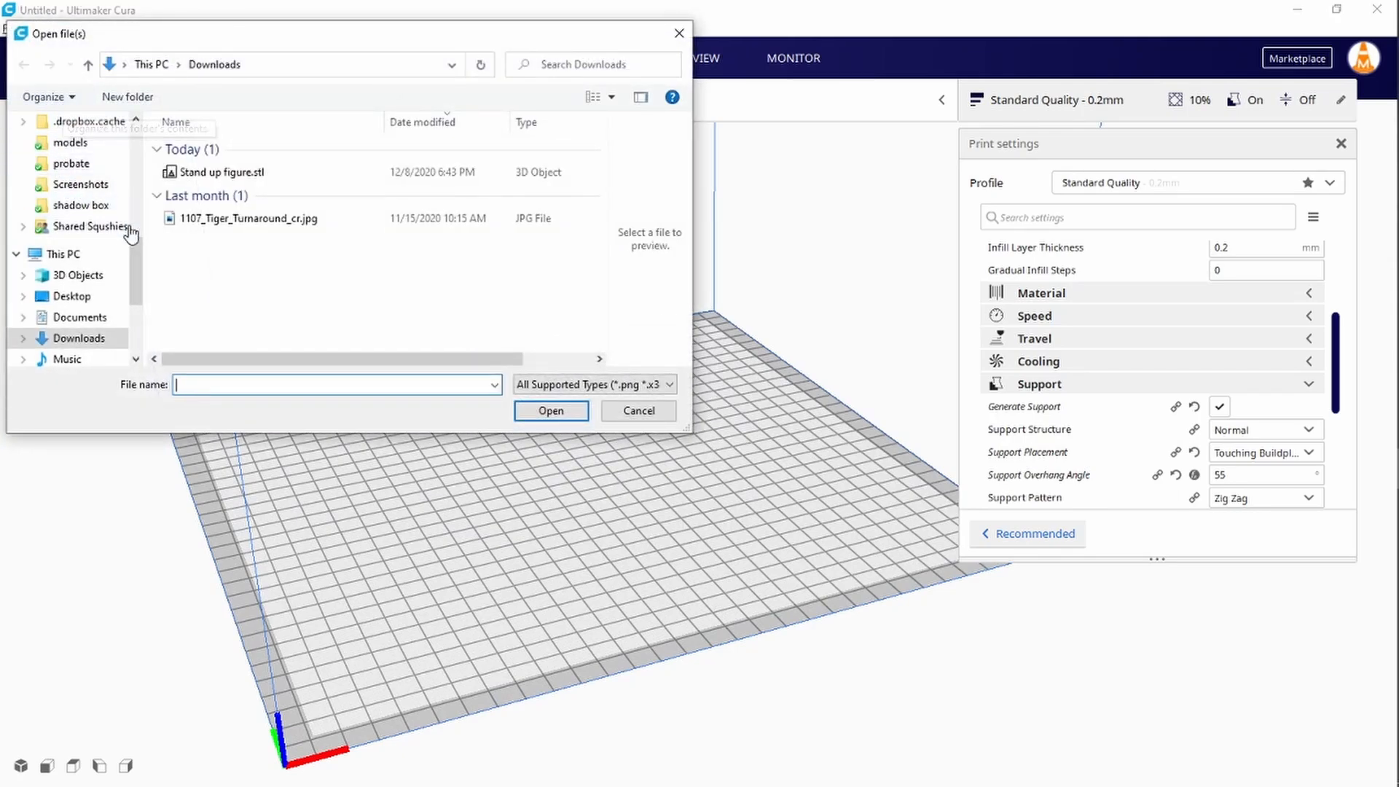
click(255, 175)
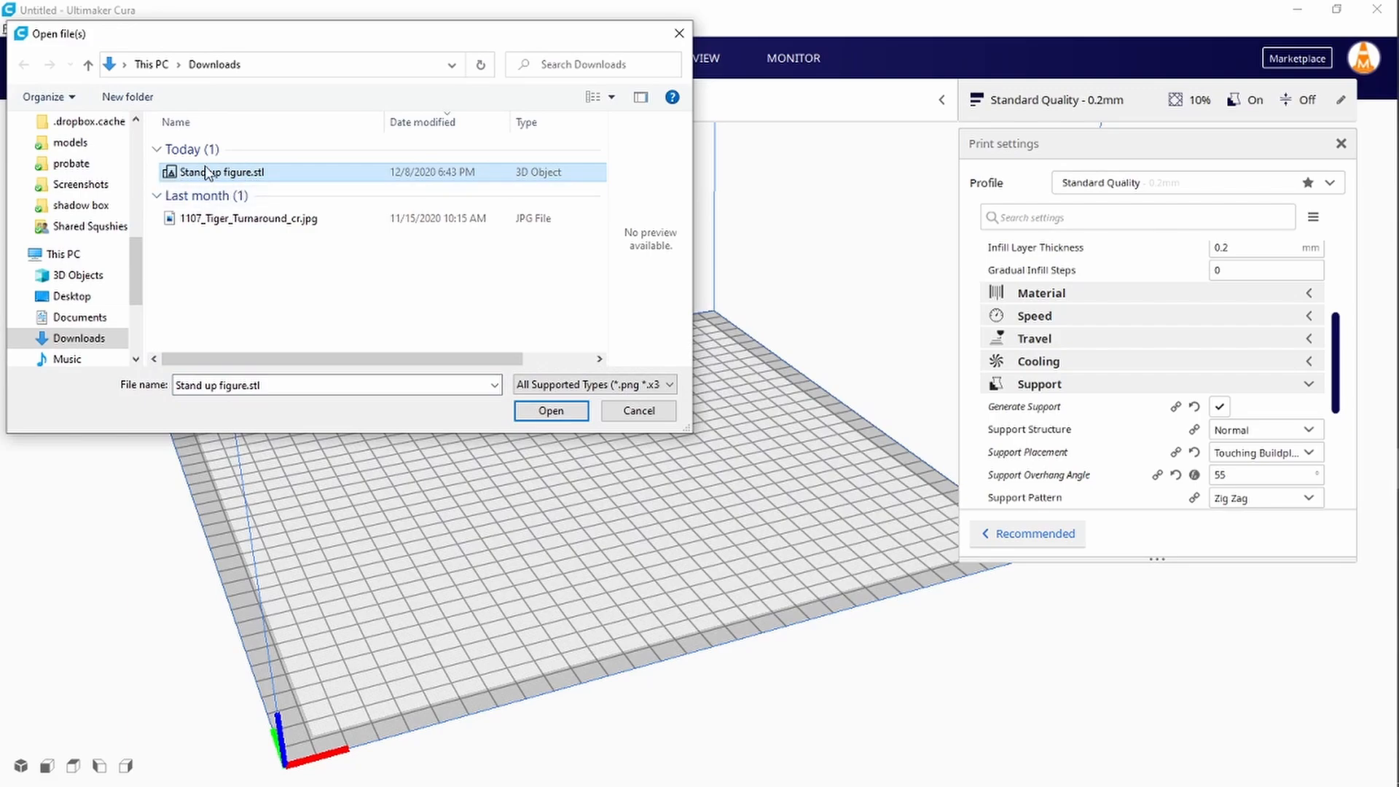
click(550, 411)
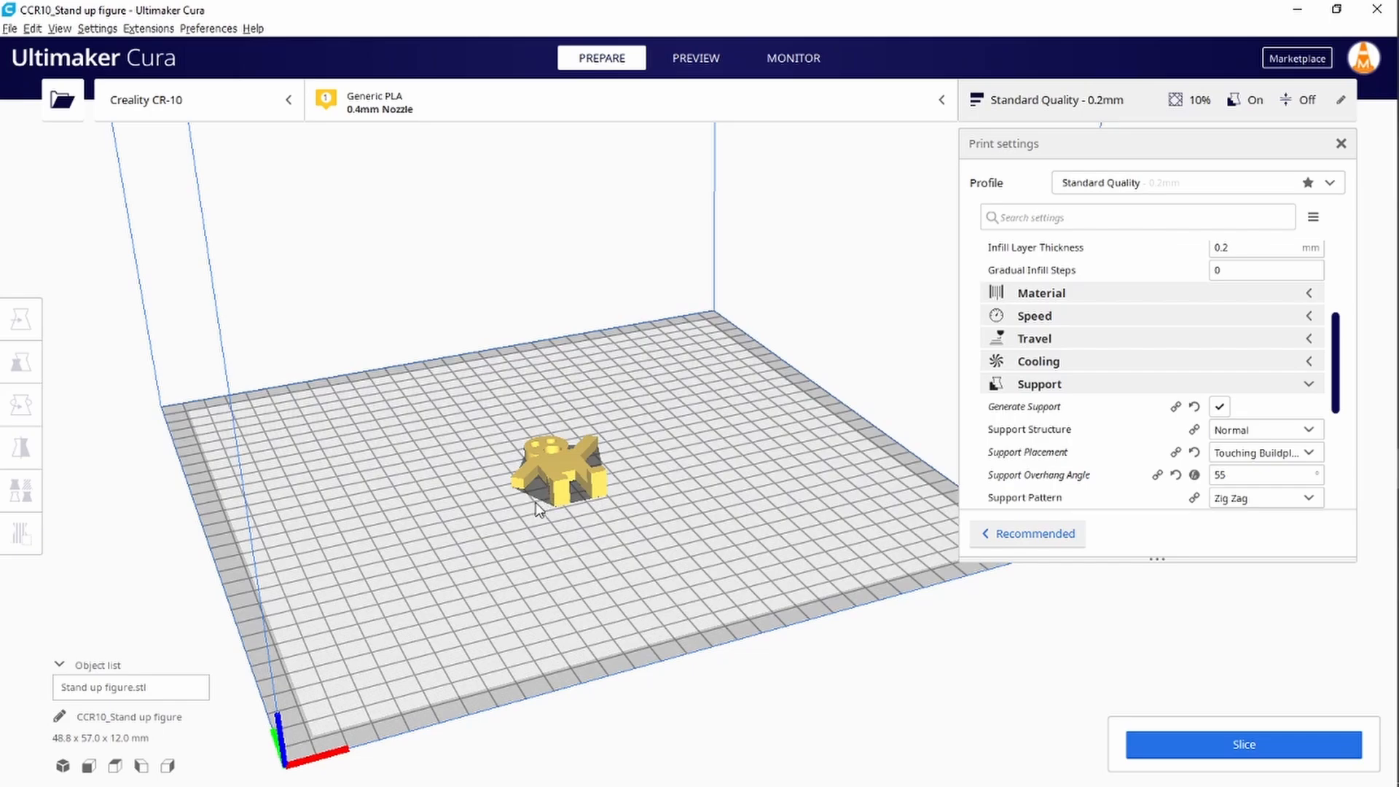
Step: Examine the figure on the build plate from above, below and the side to check how it lies on the bed
right_drag(746, 413, 630, 534)
right_drag(572, 588, 763, 587)
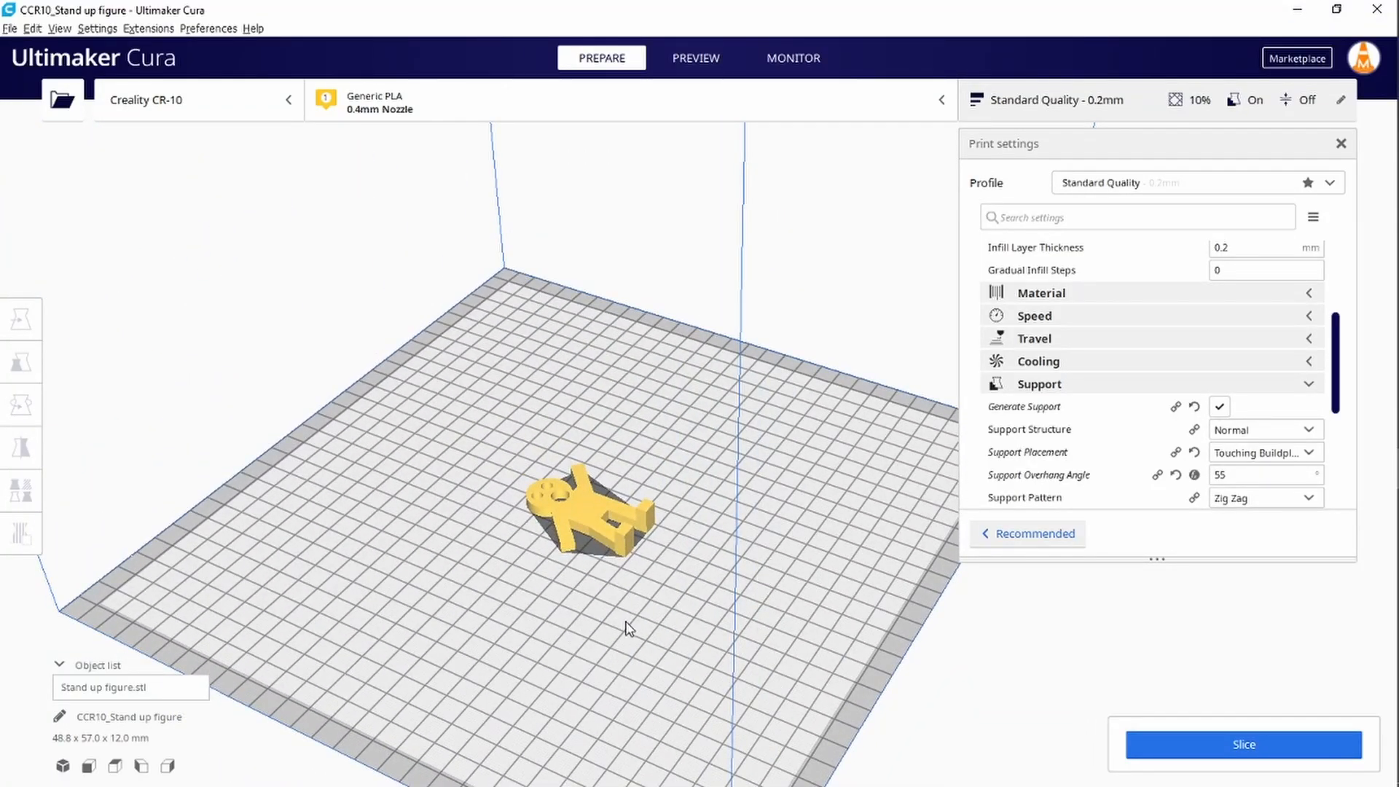
right_drag(628, 628, 677, 475)
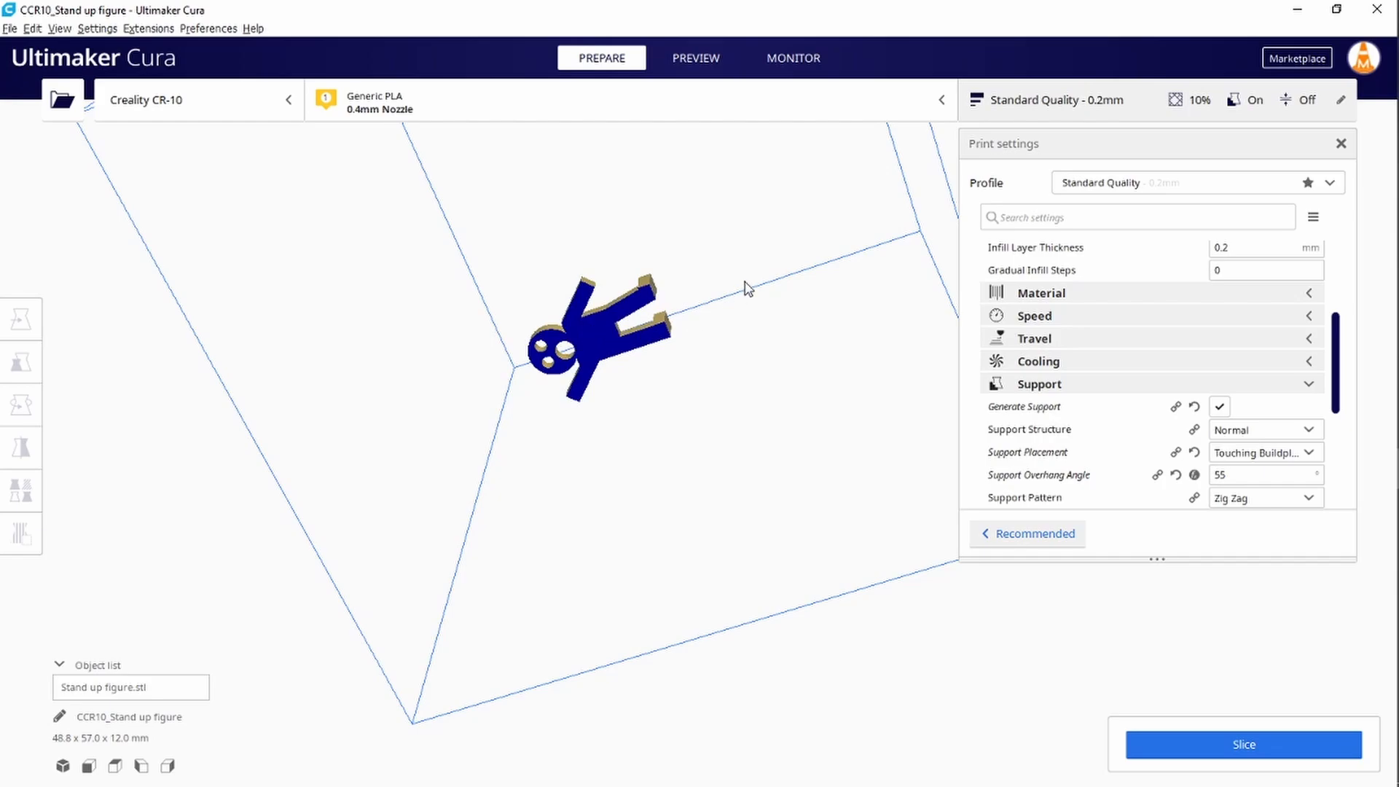
right_drag(744, 282, 588, 504)
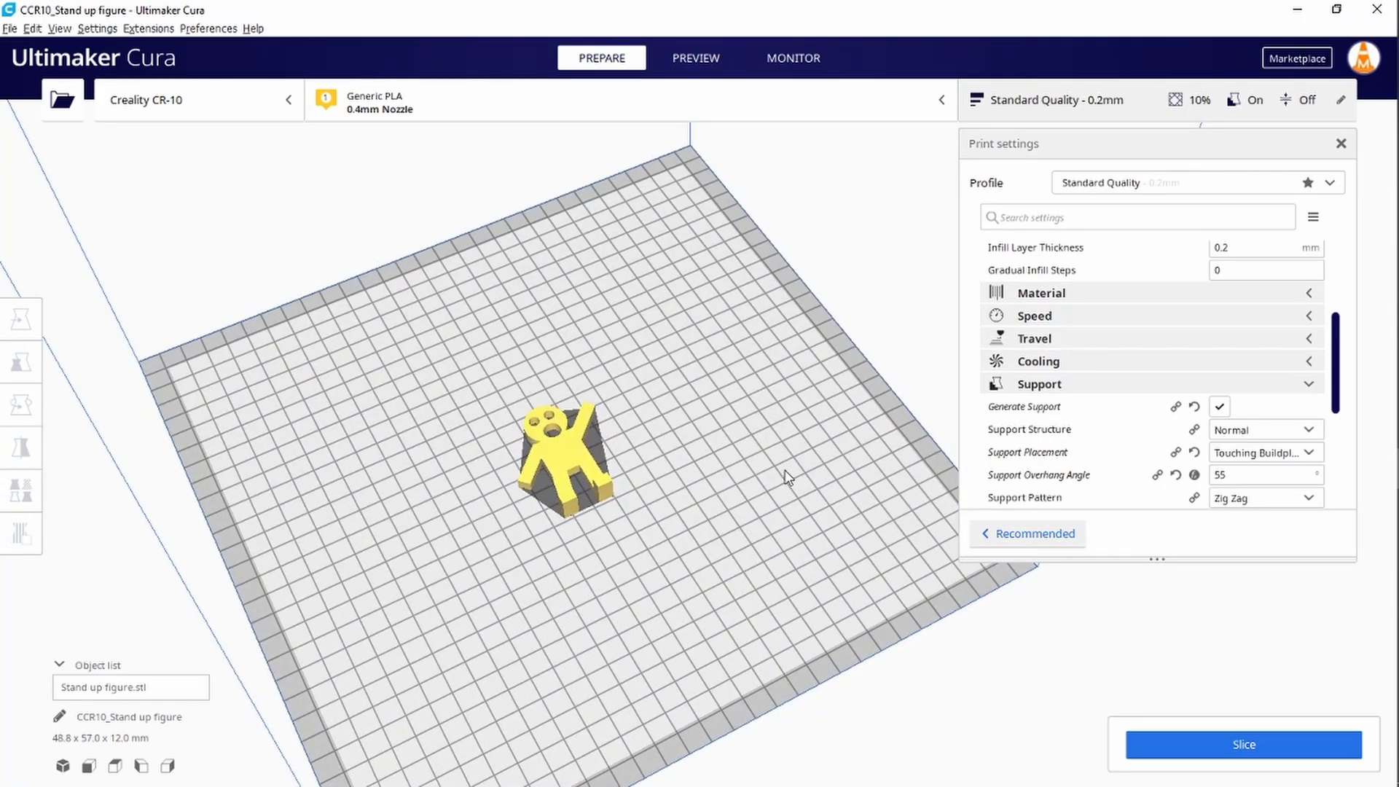
right_drag(786, 477, 581, 602)
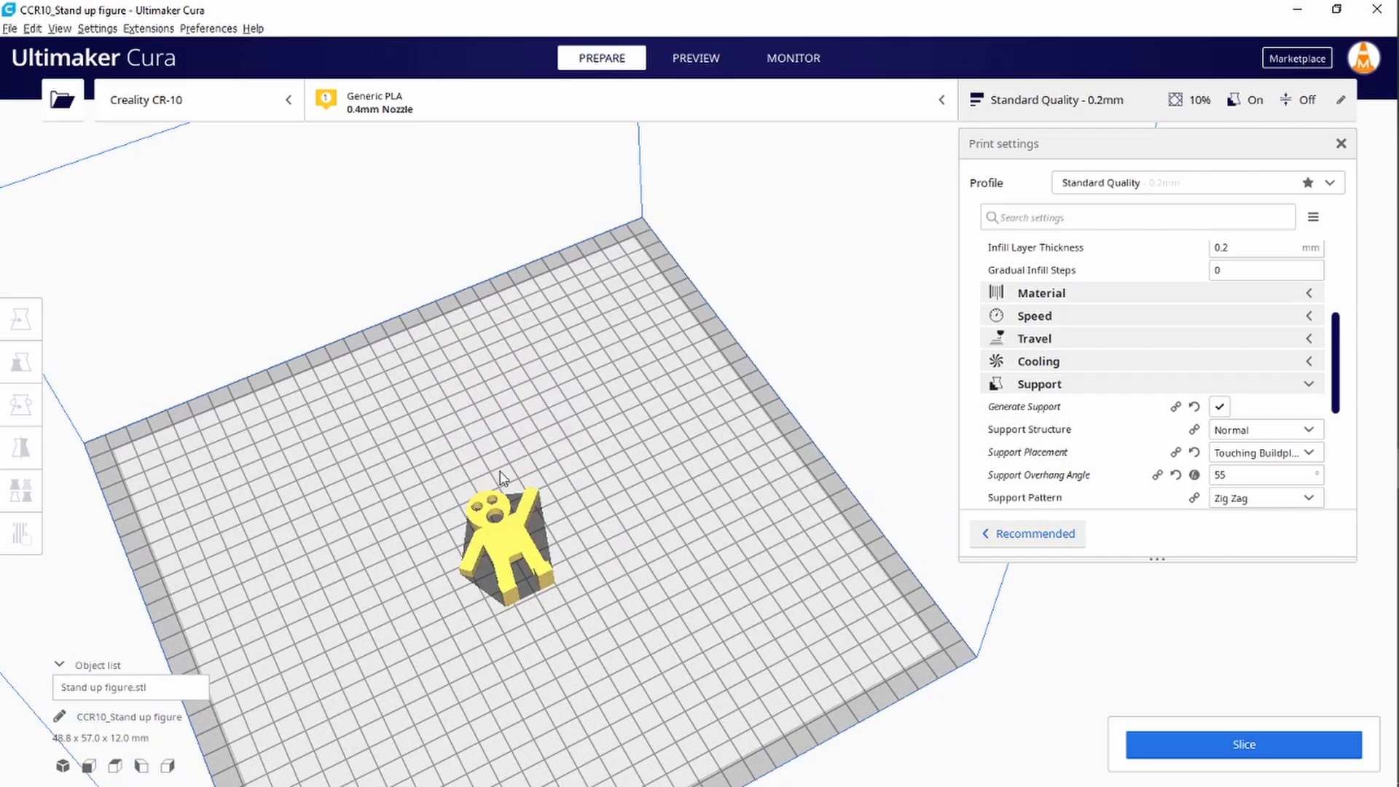
right_drag(475, 569, 475, 501)
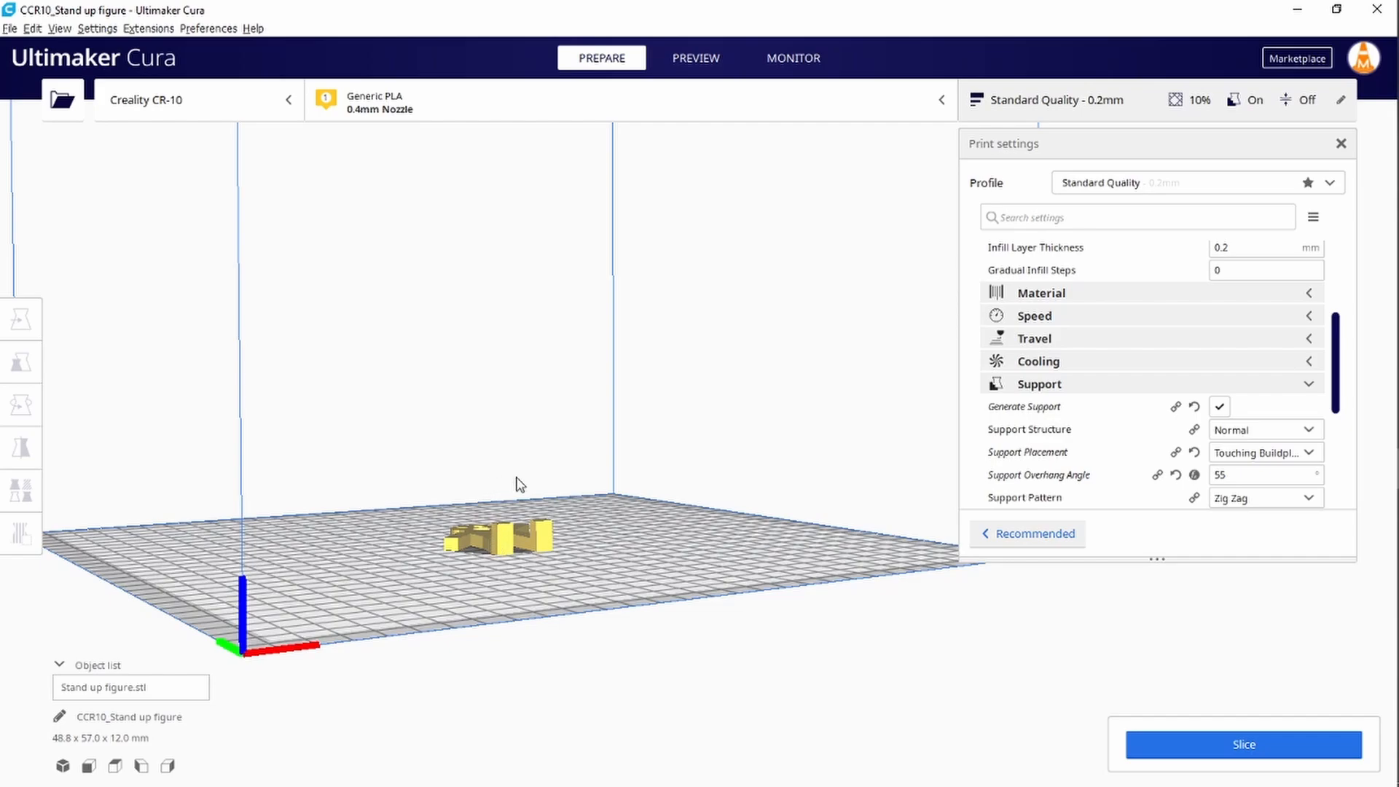
mouse_move(558, 528)
right_down()
mouse_move(575, 561)
mouse_move(536, 539)
right_up()
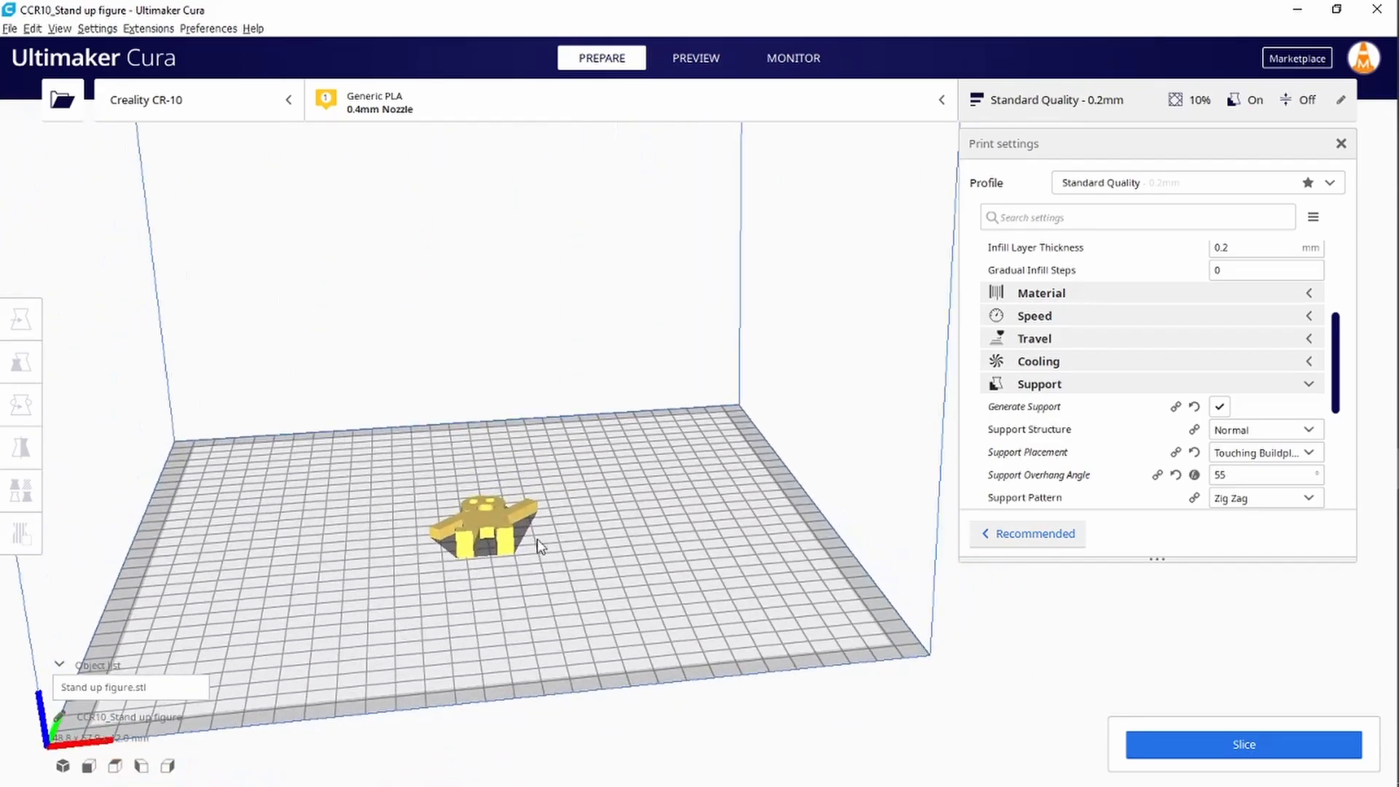
Step: Switch the print profile to Low Quality - 0.28 mm and review its quality, infill and support settings
click(1330, 184)
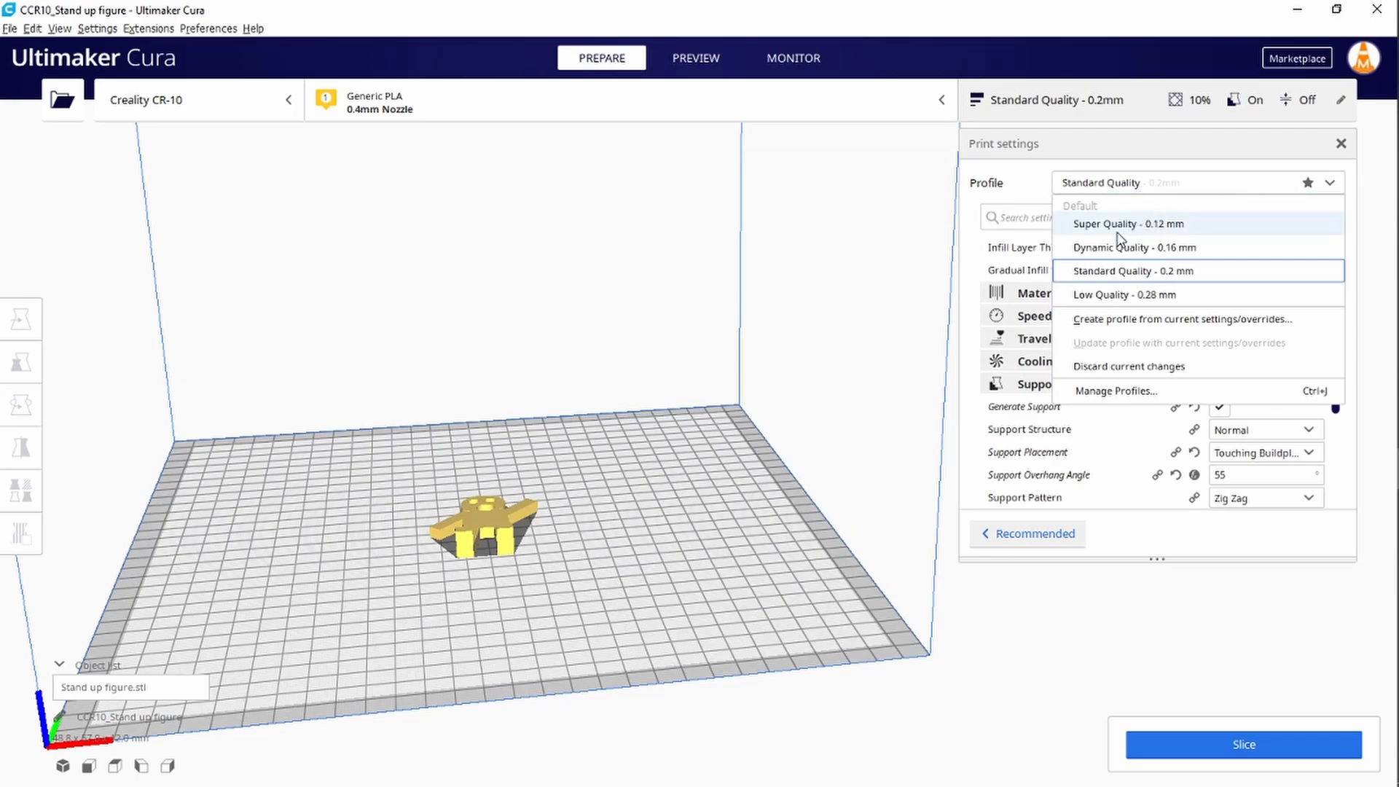
click(1112, 295)
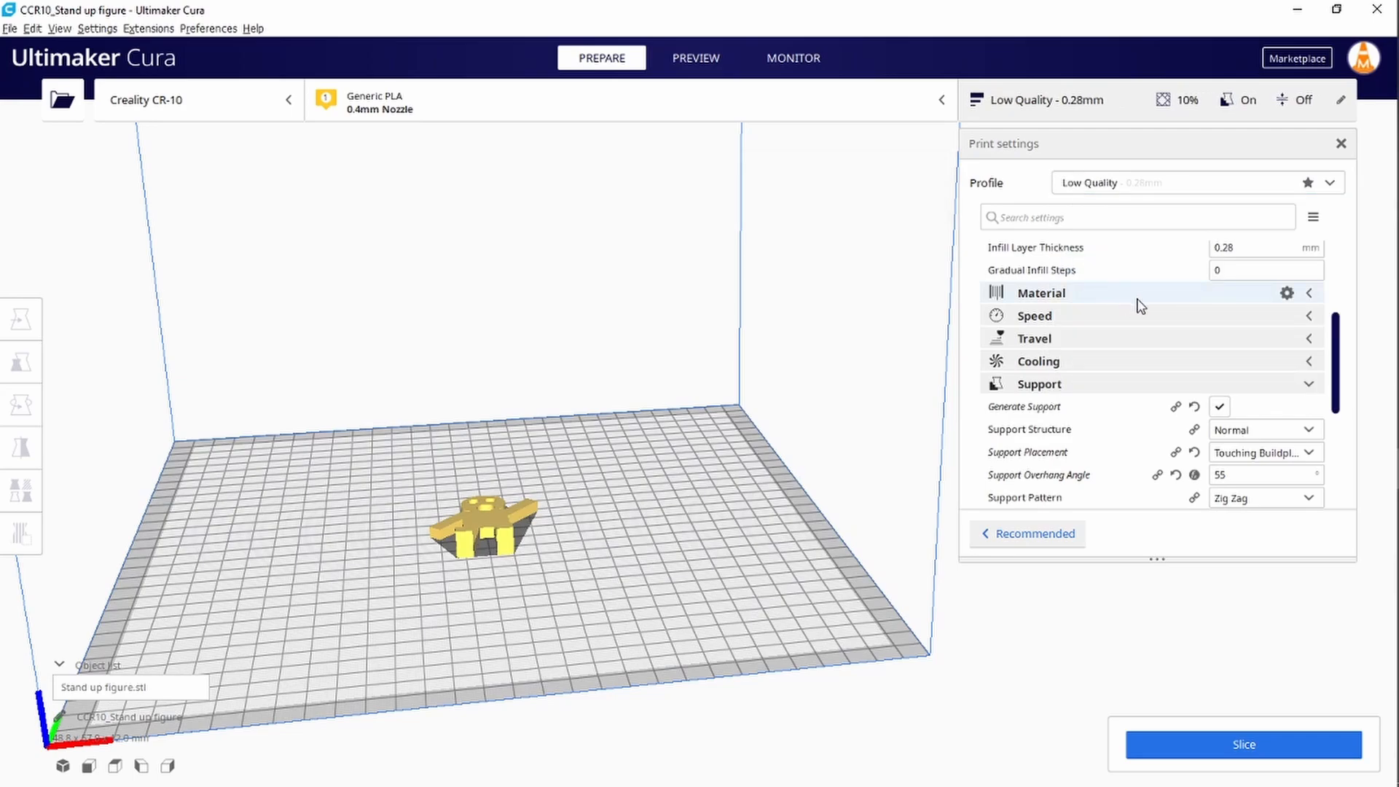
drag(1333, 318, 1333, 244)
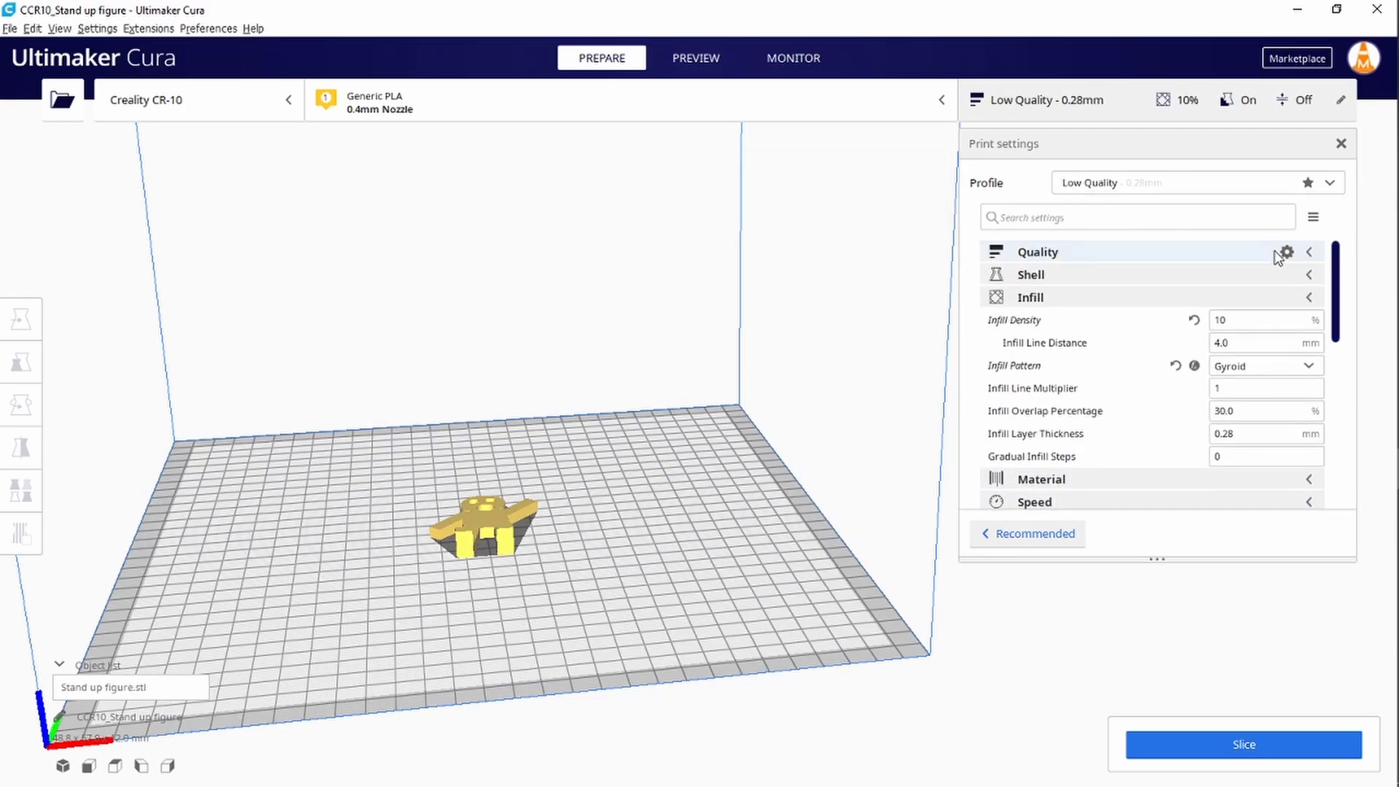
click(1309, 252)
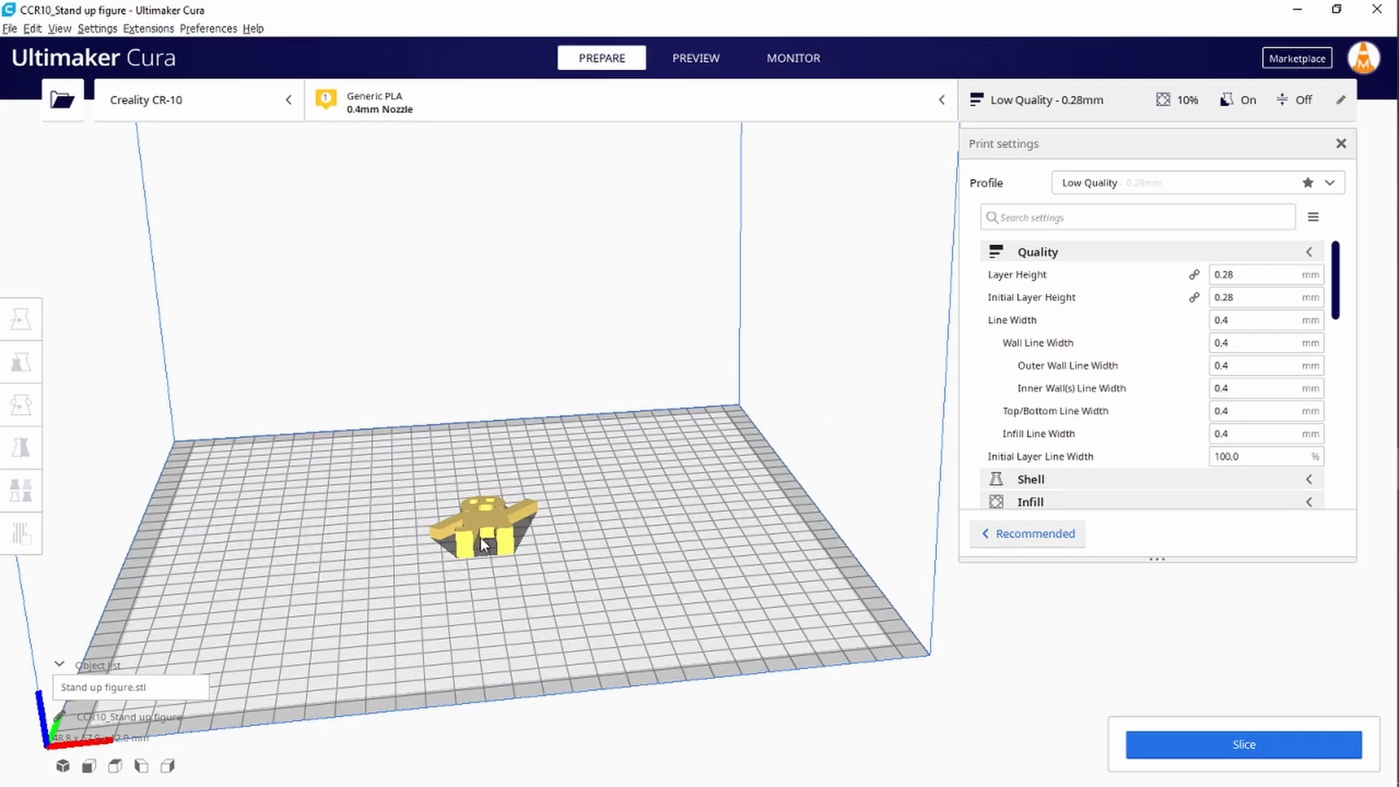
click(1310, 256)
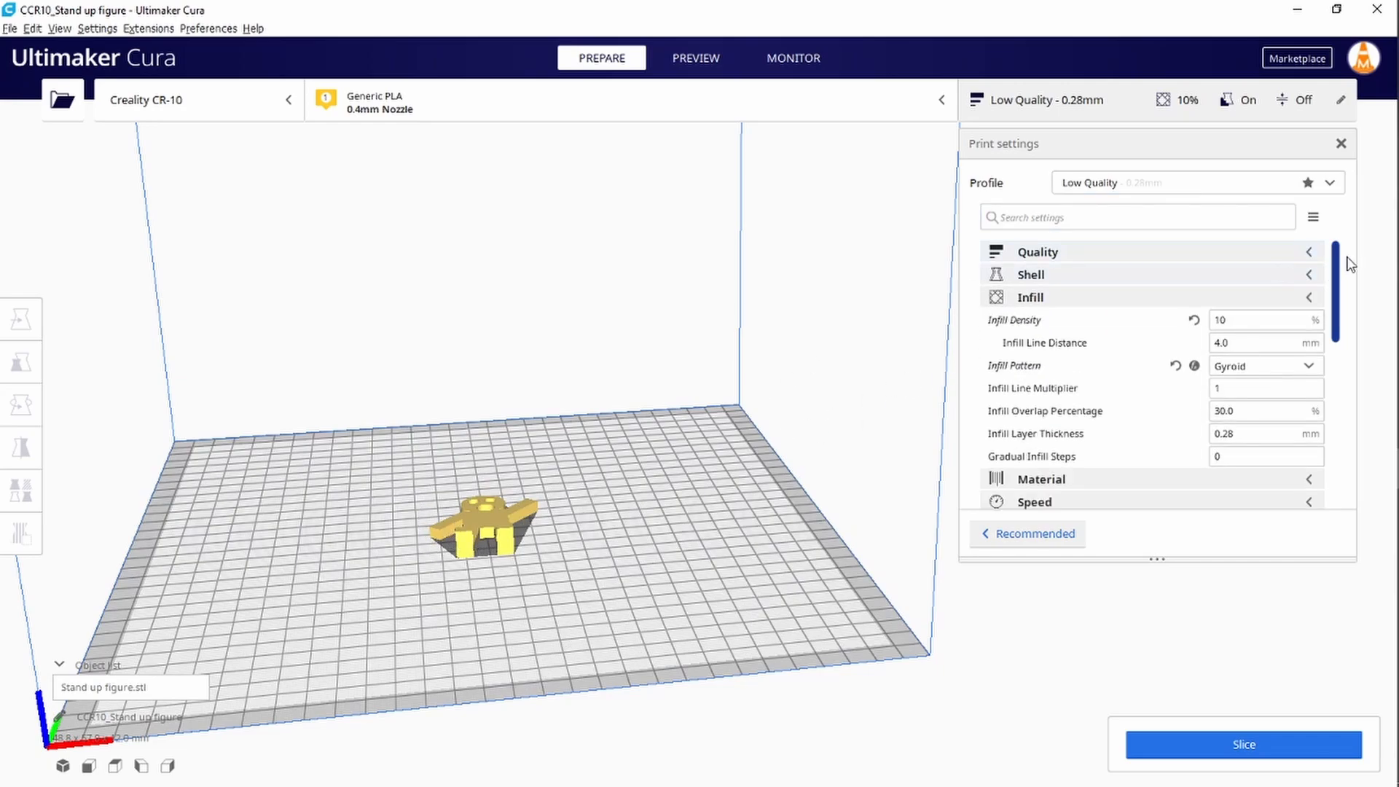
click(1309, 296)
drag(1338, 315, 1341, 361)
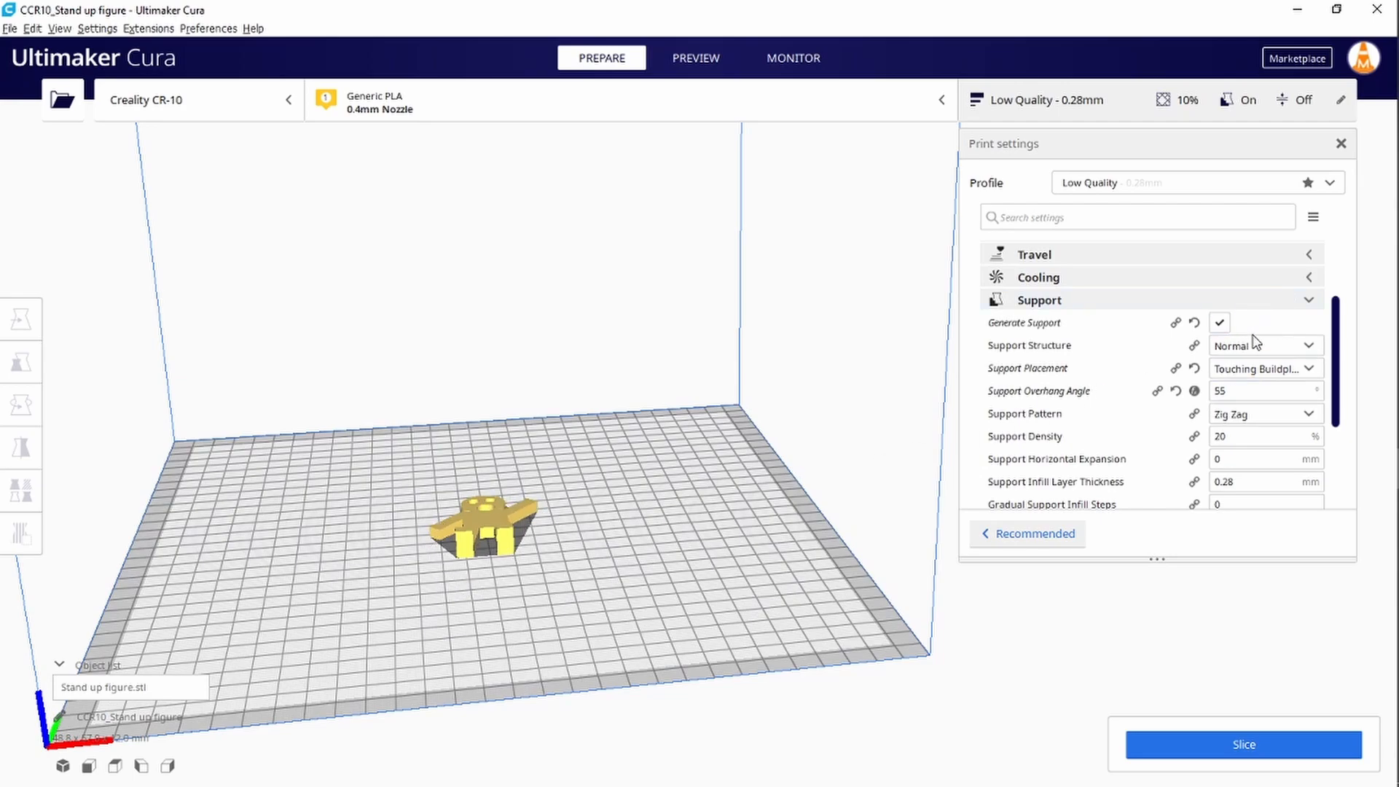
Step: Slice the figure with the current settings and open a close-up layer preview of the result
click(1239, 747)
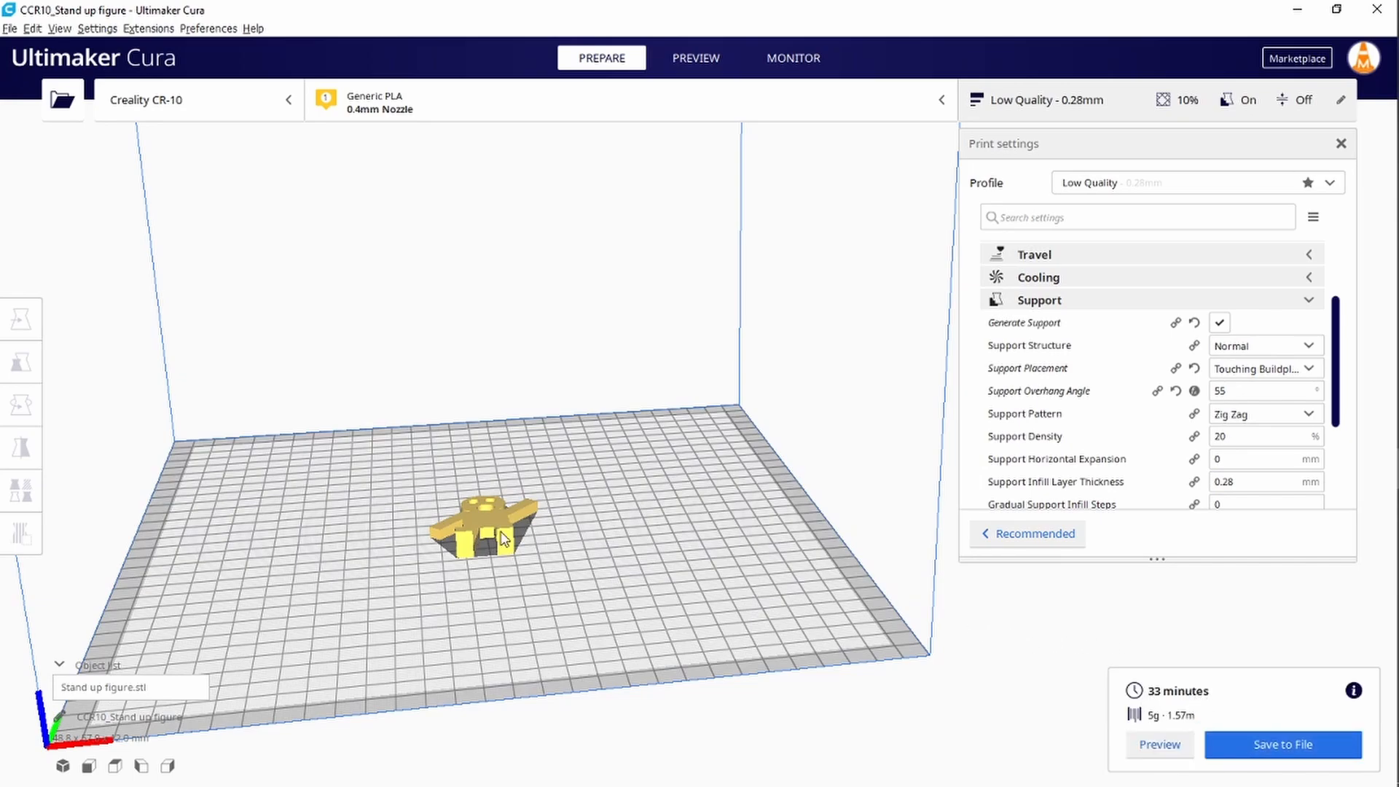
click(1158, 743)
right_drag(544, 610, 563, 508)
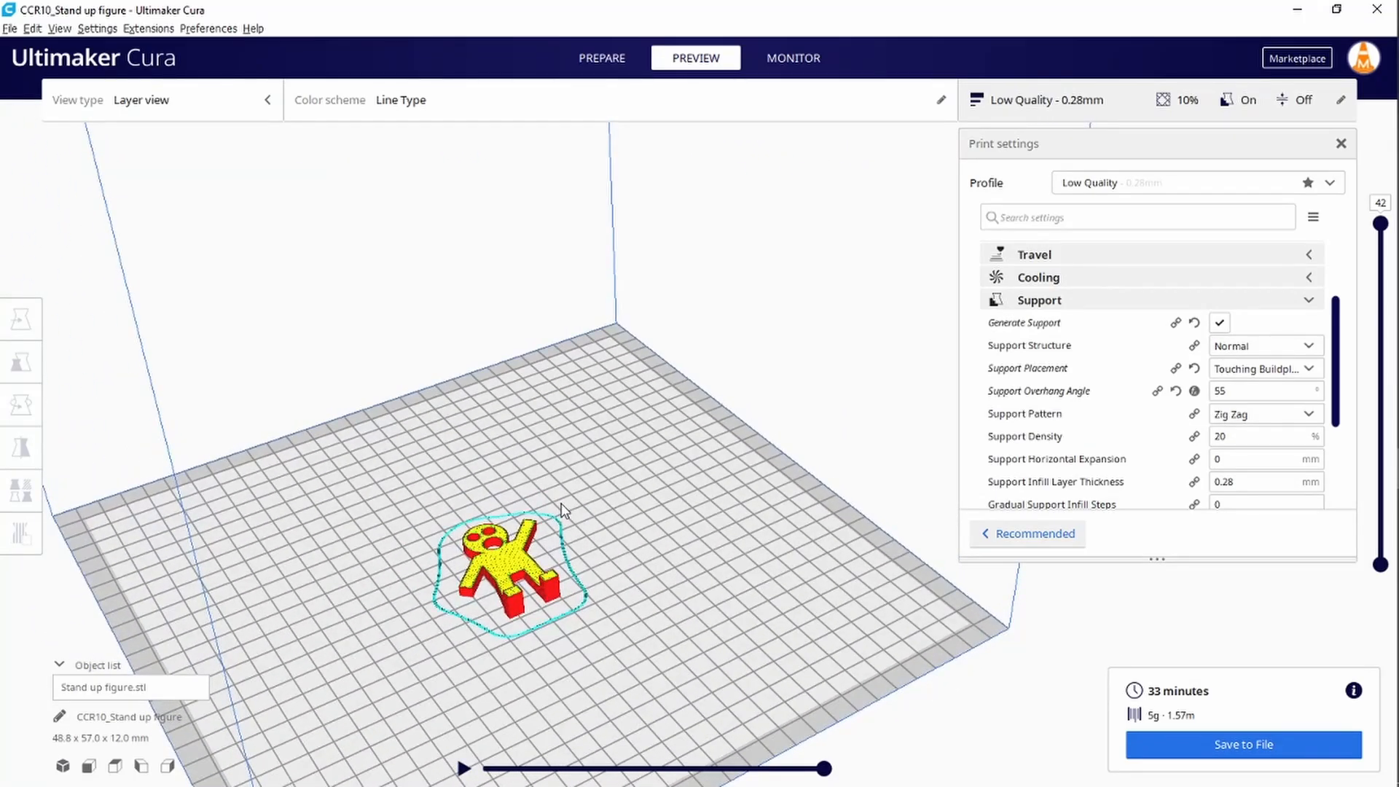
scroll(563, 509, up, 5)
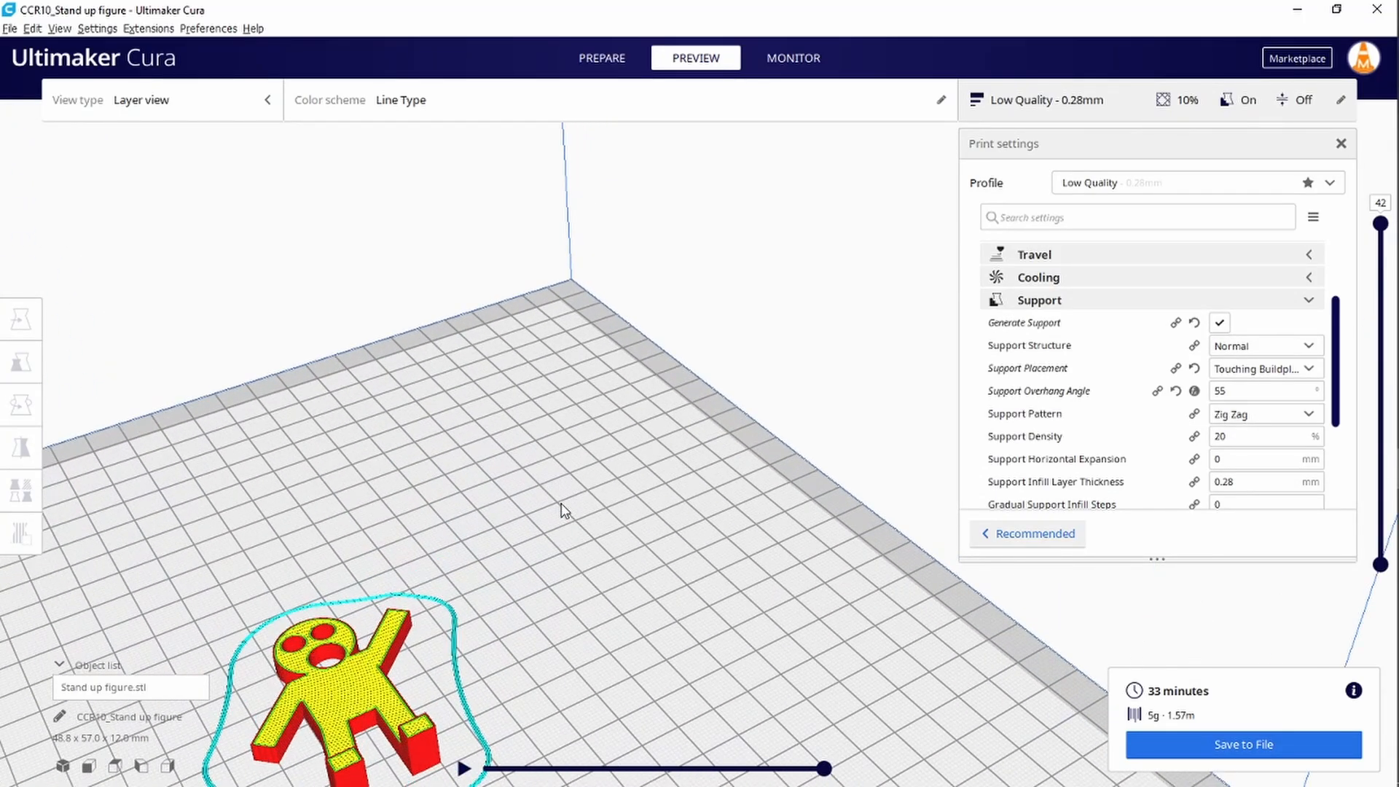
scroll(519, 612, down, 5)
Step: Lower the previewed layers to layer 11 to examine the infill inside the figure, and restore the view to top layer 42
mouse_move(1360, 234)
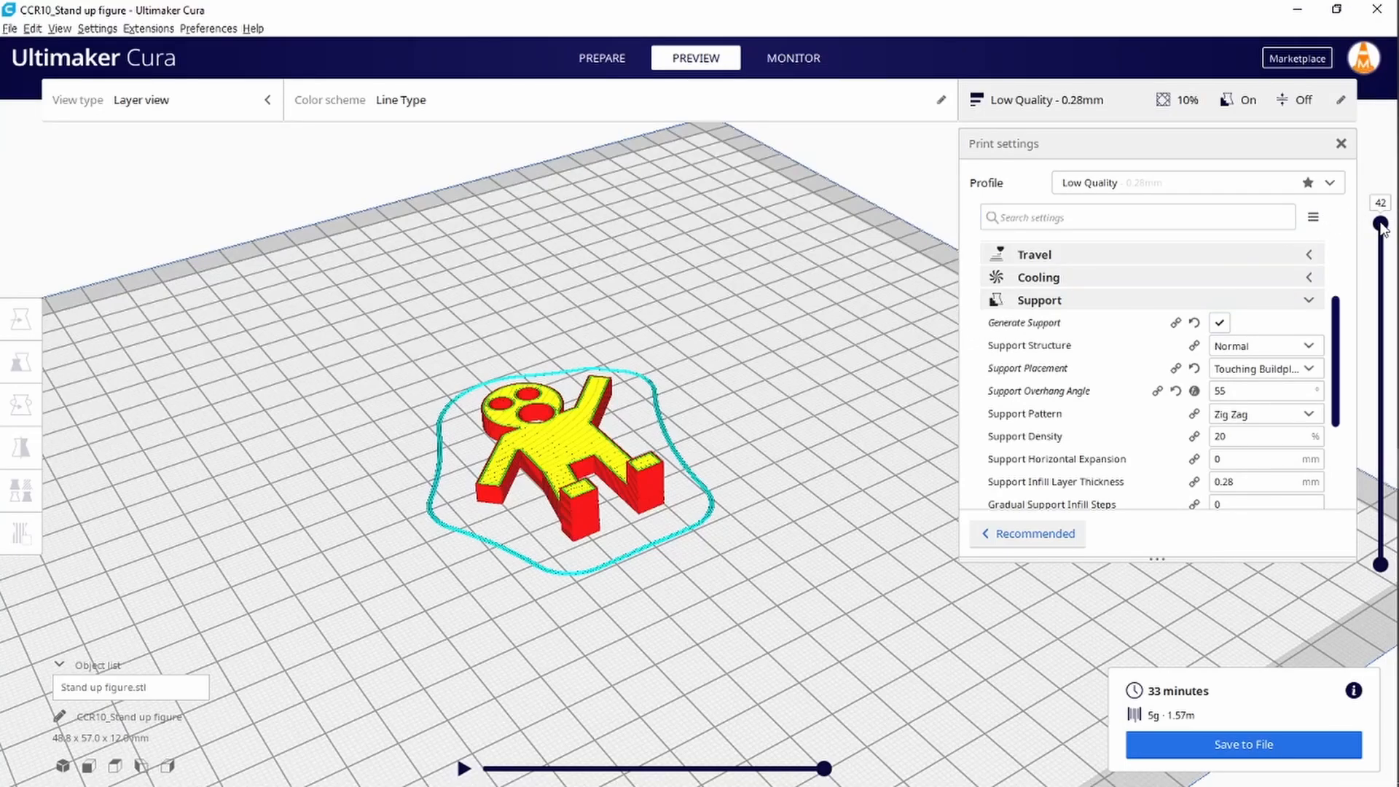
drag(1384, 244, 1380, 461)
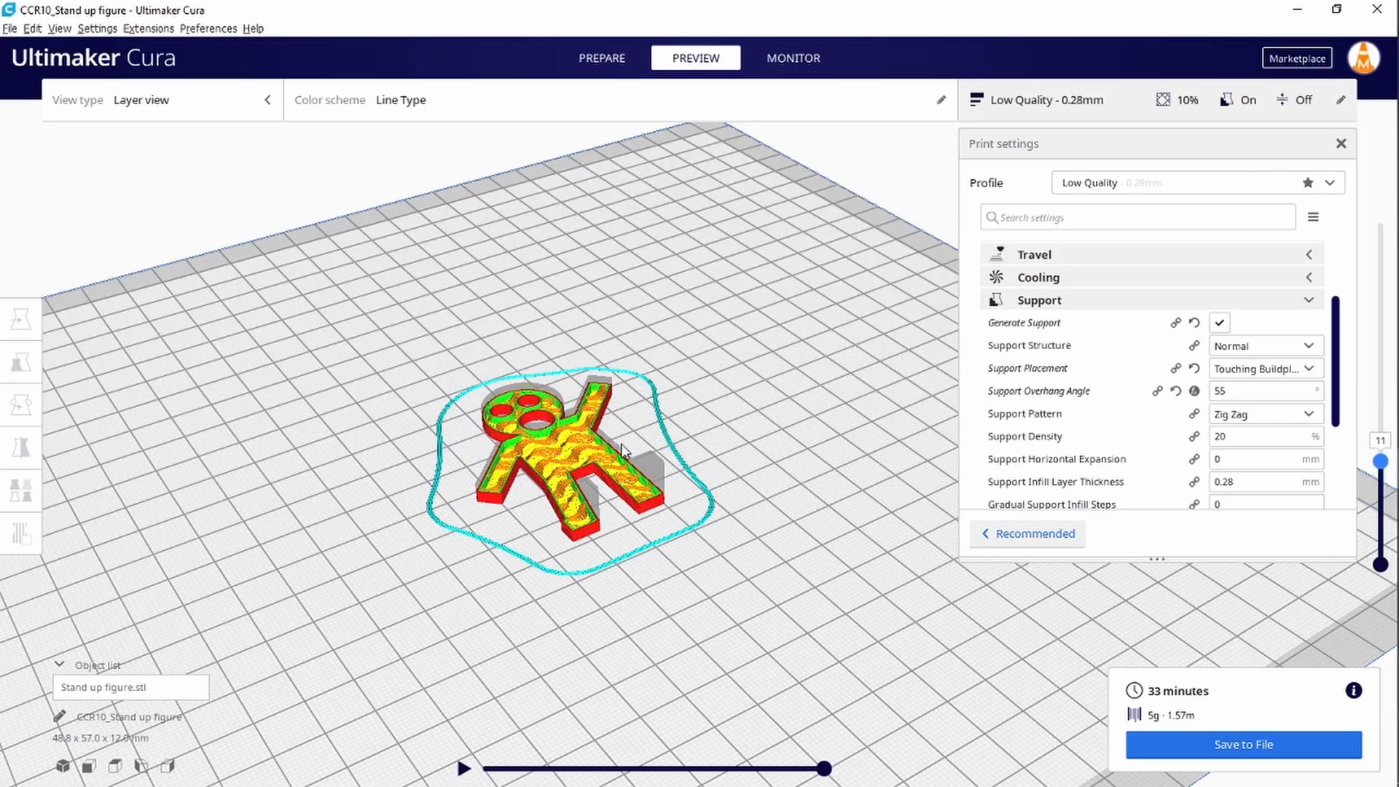
right_drag(622, 450, 656, 484)
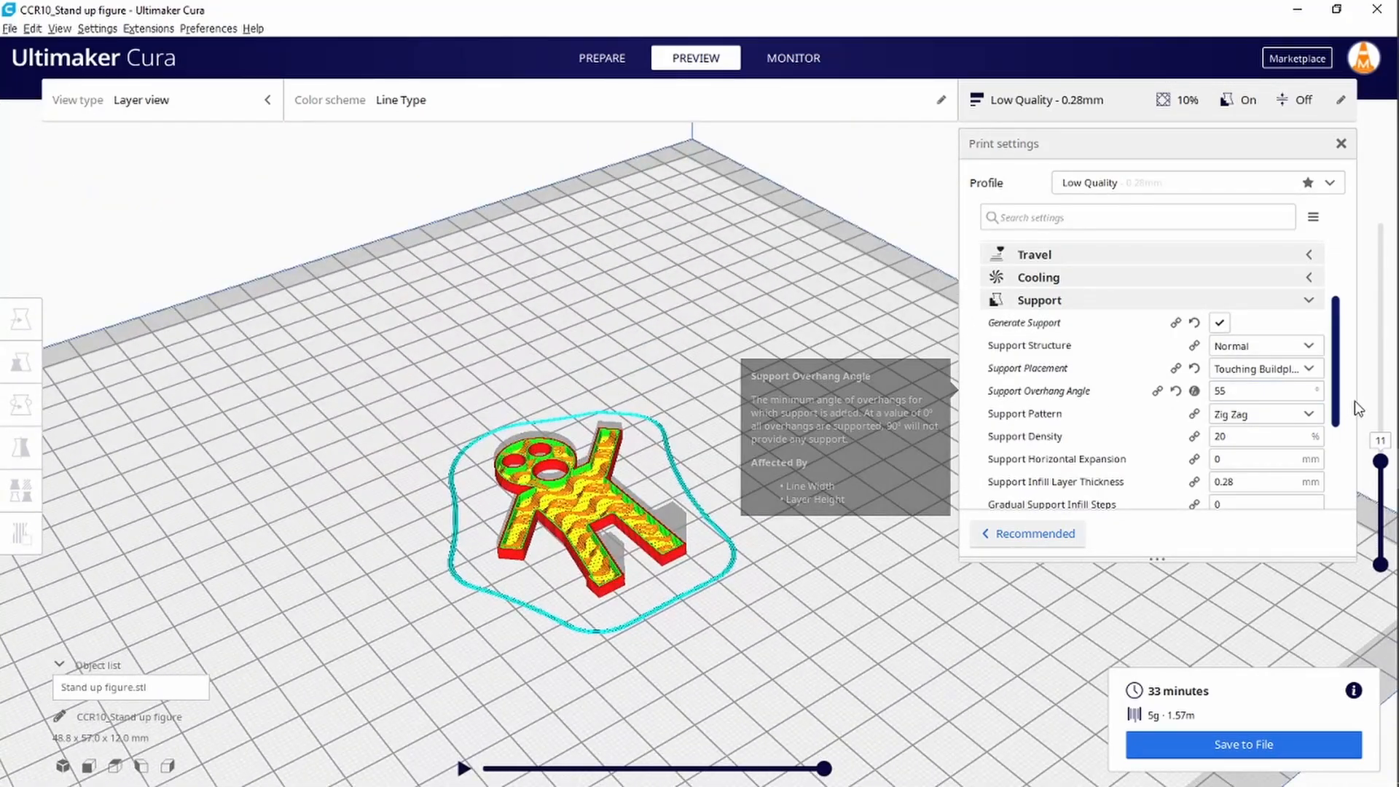
drag(1382, 464, 1367, 173)
right_drag(682, 616, 542, 612)
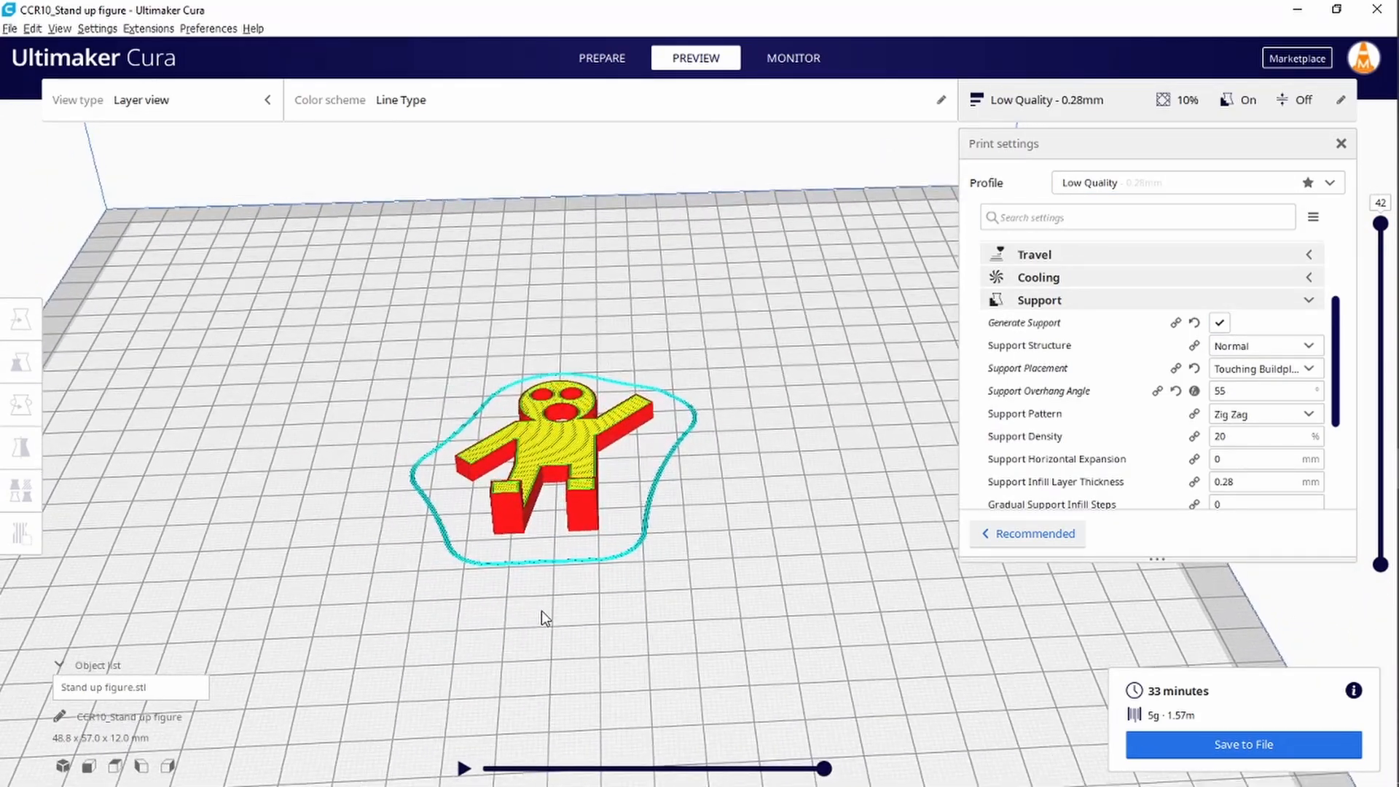
Step: Start saving the sliced figure as the G-code file CCR10_Stand up figure.gcode in the Downloads folder
click(1218, 741)
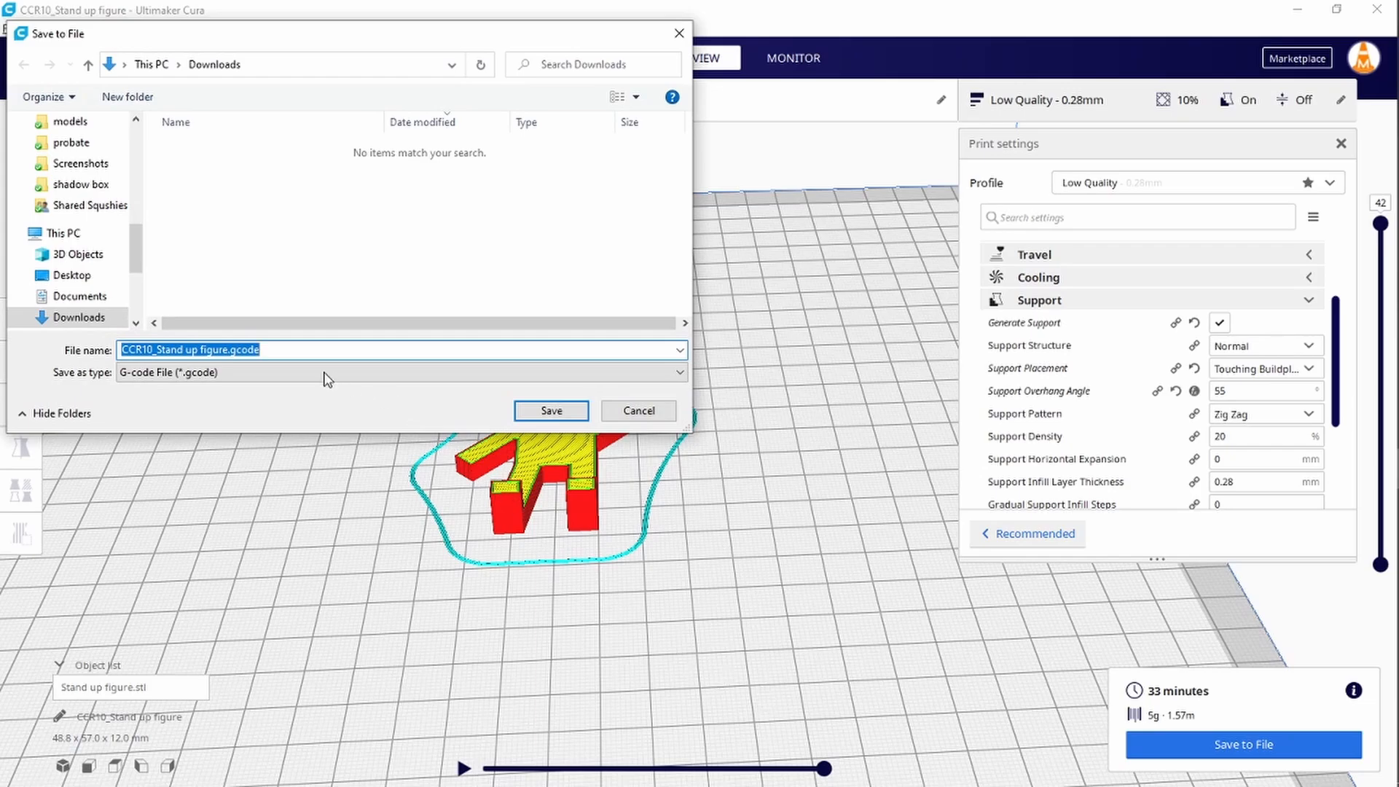